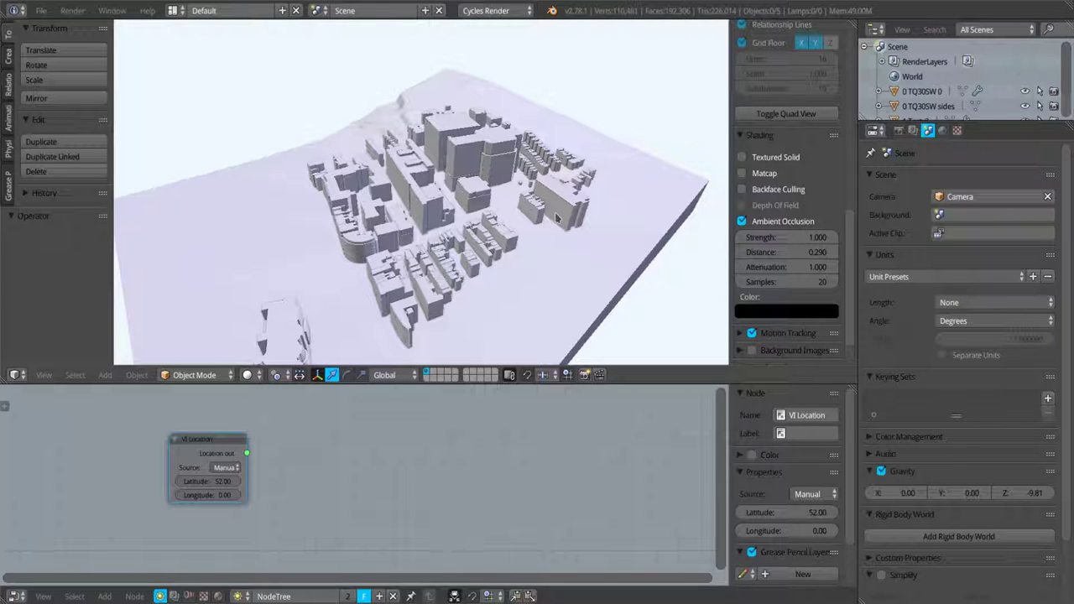
- Widen the VI Location node so its fields read fully and move it to a free spot in the node editor
{"action": "middle_click_drag", "start_coordinate": [525, 294], "coordinate": [541, 281]}
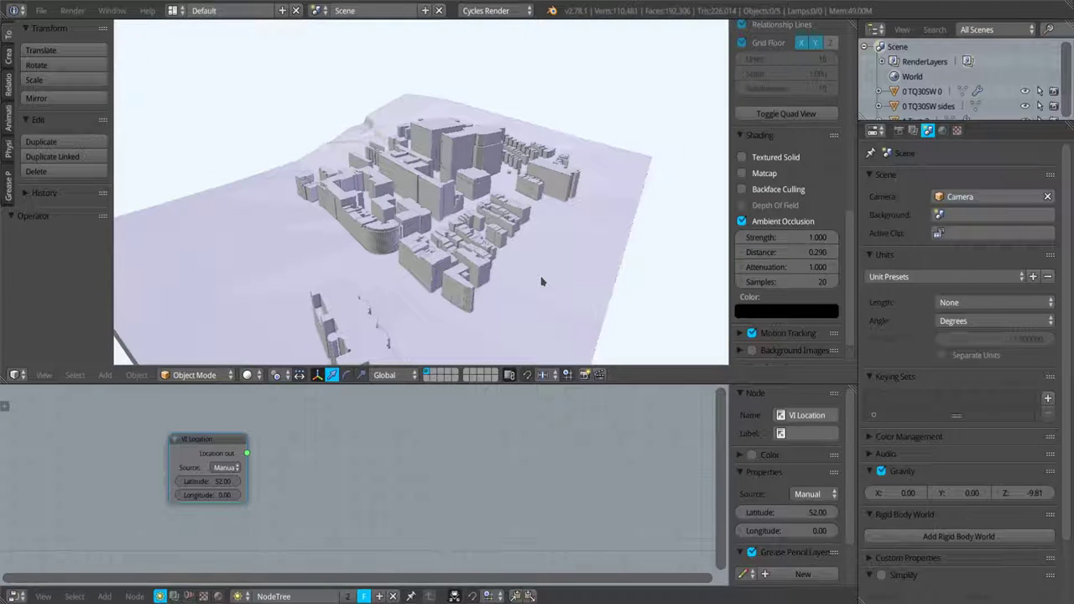
{"action": "middle_click_drag", "start_coordinate": [511, 281], "coordinate": [487, 297]}
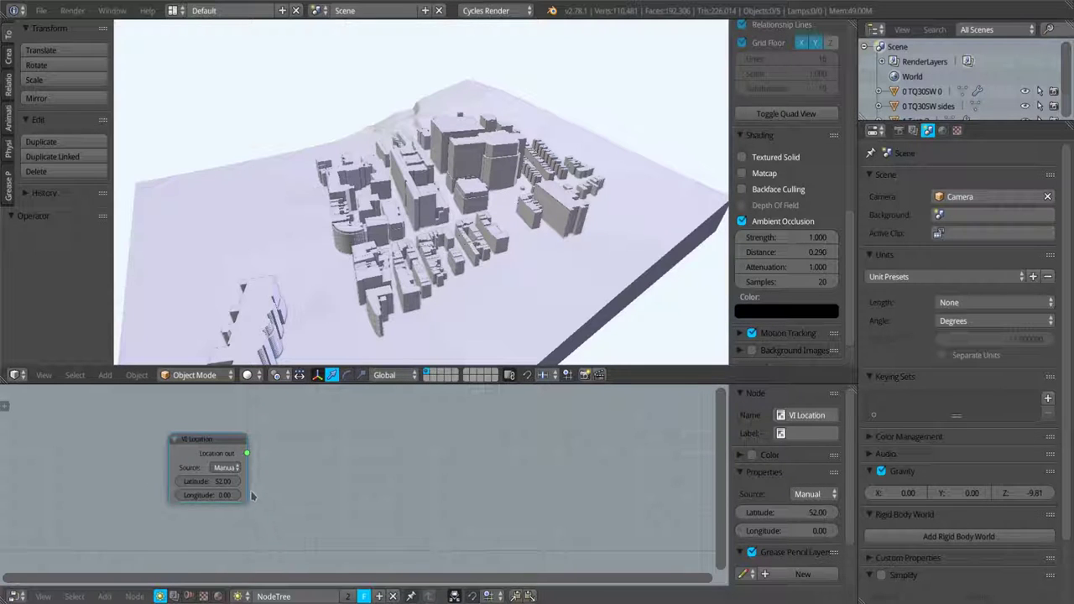
{"action": "left_click_drag", "start_coordinate": [244, 480], "coordinate": [265, 482]}
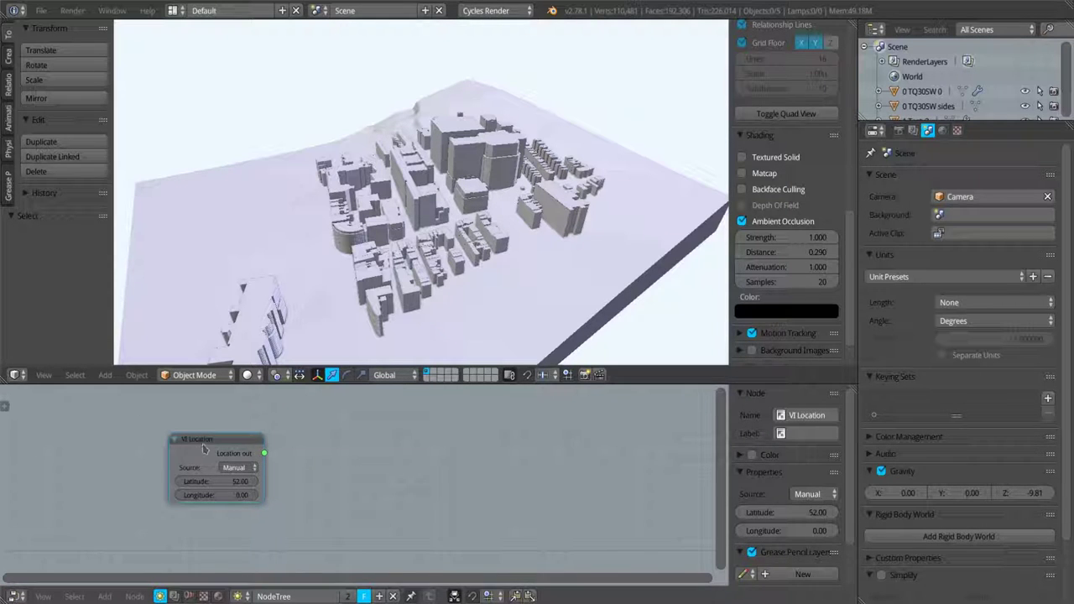
{"action": "left_click_drag", "start_coordinate": [212, 440], "coordinate": [138, 425]}
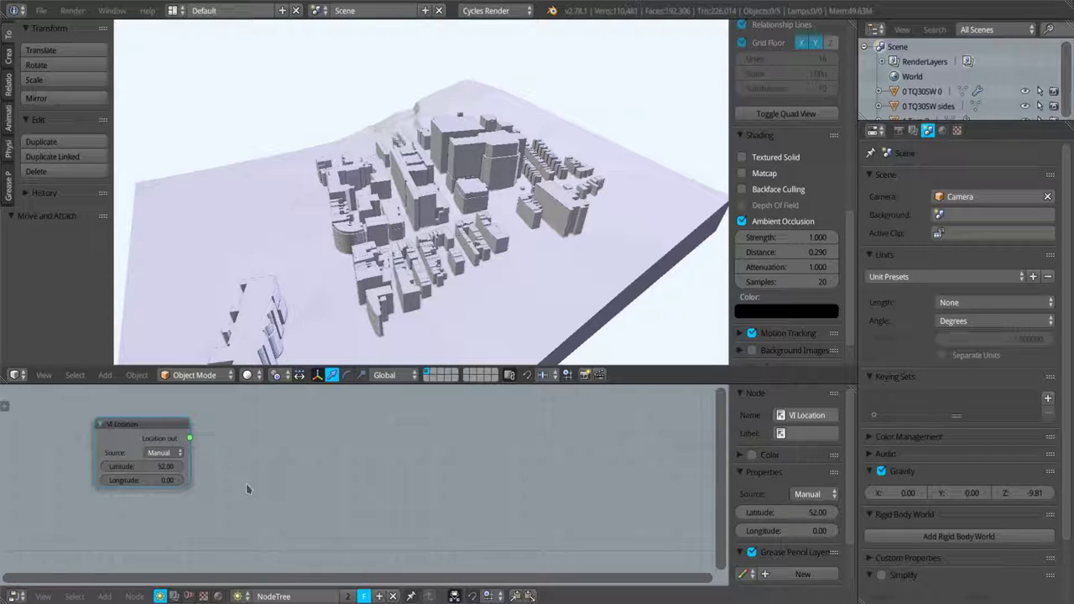
- Add a VI-Suite sun path node beside the VI Location node and link Location out to its Location in socket
{"action": "left_click", "coordinate": [105, 596]}
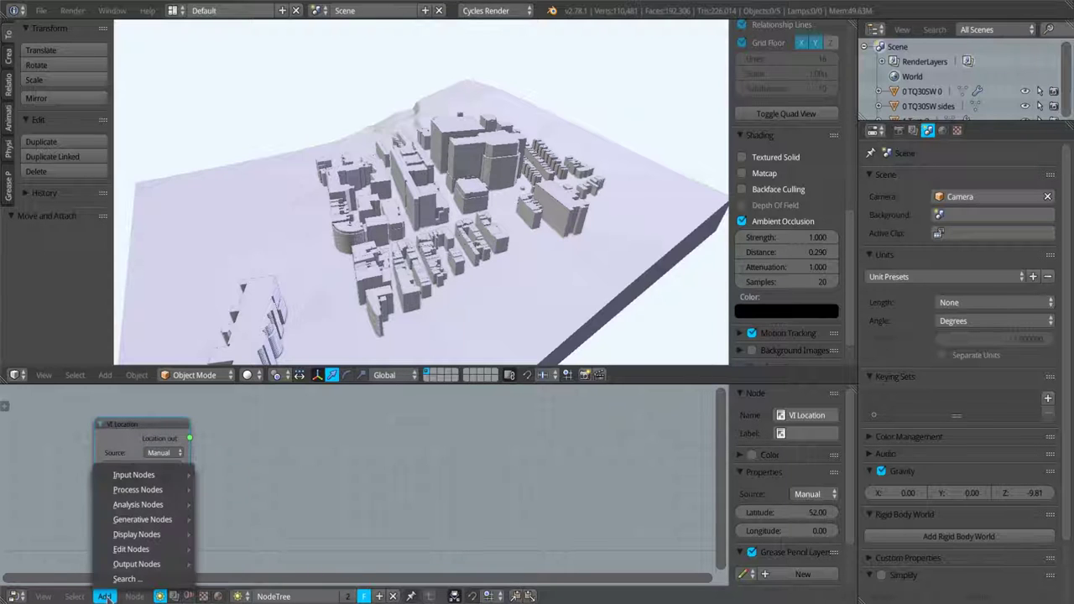
{"action": "mouse_move", "coordinate": [146, 508]}
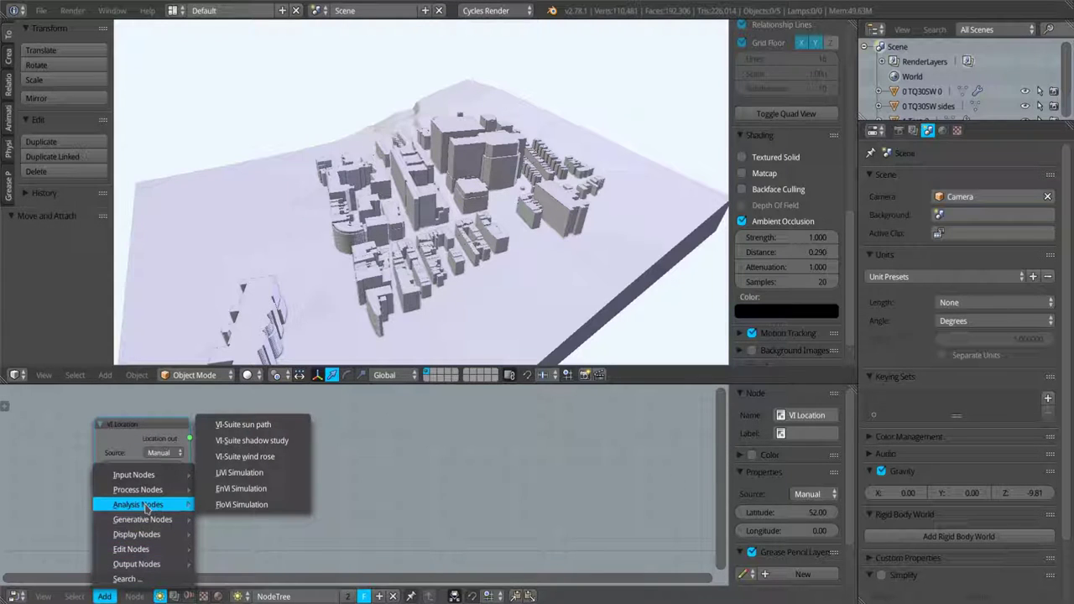
{"action": "left_click", "coordinate": [244, 423]}
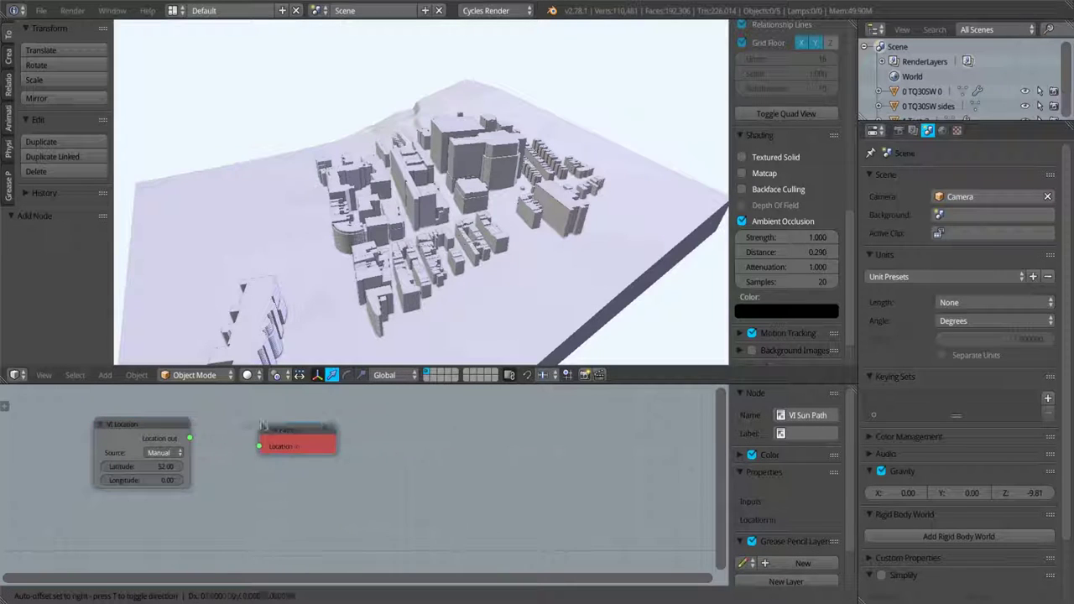
{"action": "left_click", "coordinate": [317, 426]}
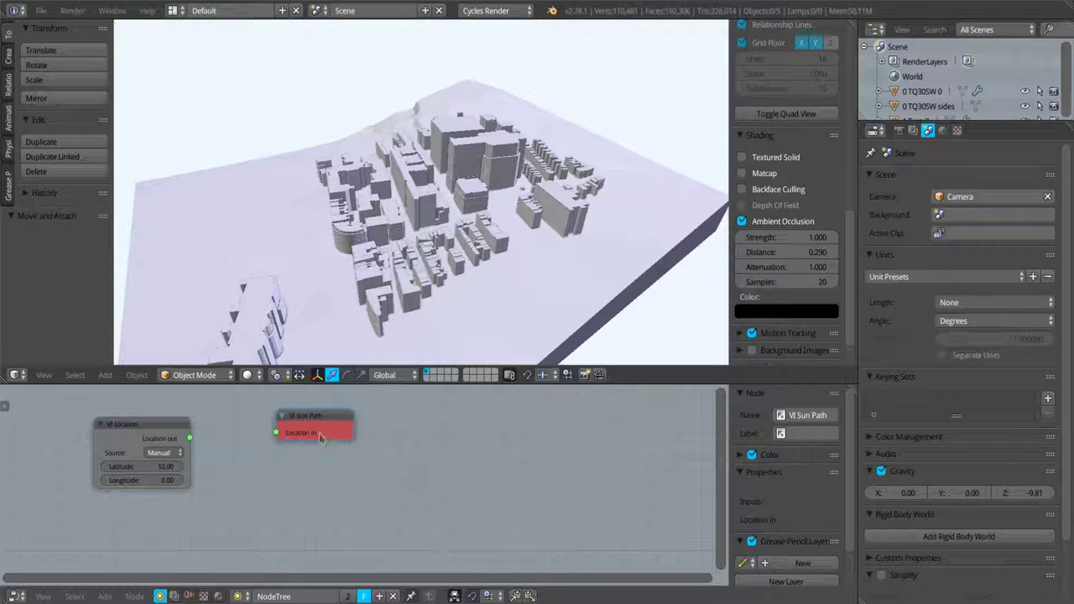
{"action": "left_click_drag", "start_coordinate": [190, 439], "coordinate": [276, 443]}
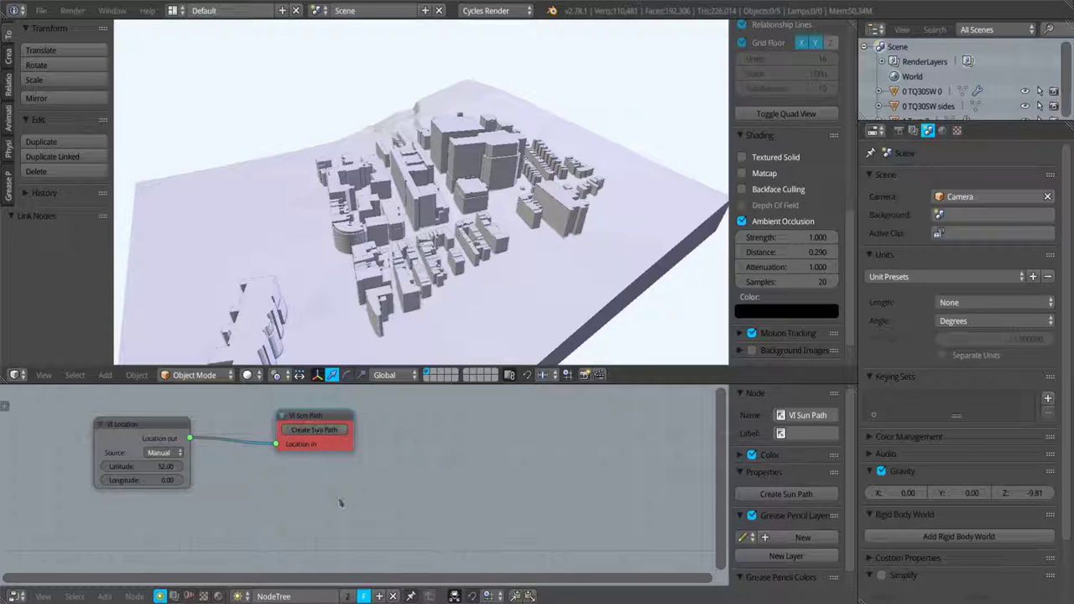
- Create the sun path from the VI Sun Path node and view the whole diagram around the city model
{"action": "left_click", "coordinate": [328, 435]}
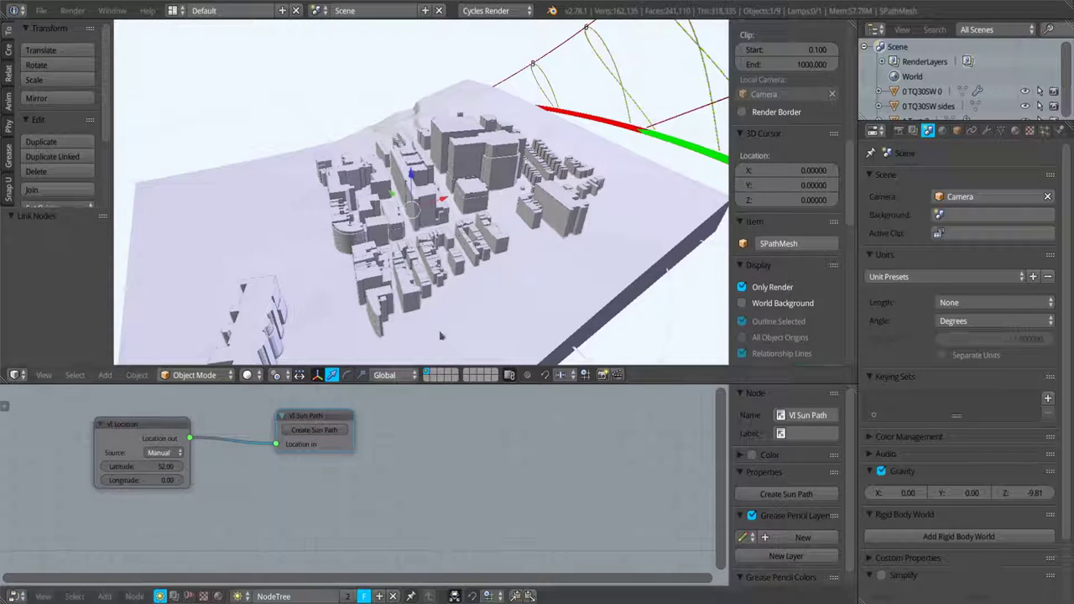
{"action": "scroll", "coordinate": [491, 237], "scroll_direction": "down", "scroll_amount": 8}
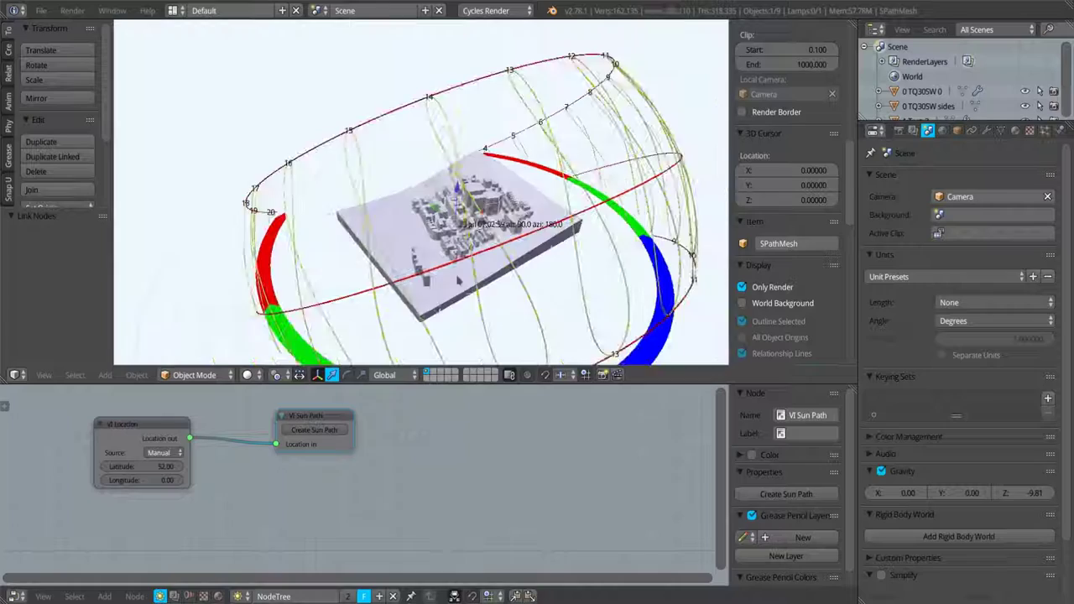
{"action": "middle_click_drag", "start_coordinate": [489, 241], "coordinate": [514, 248]}
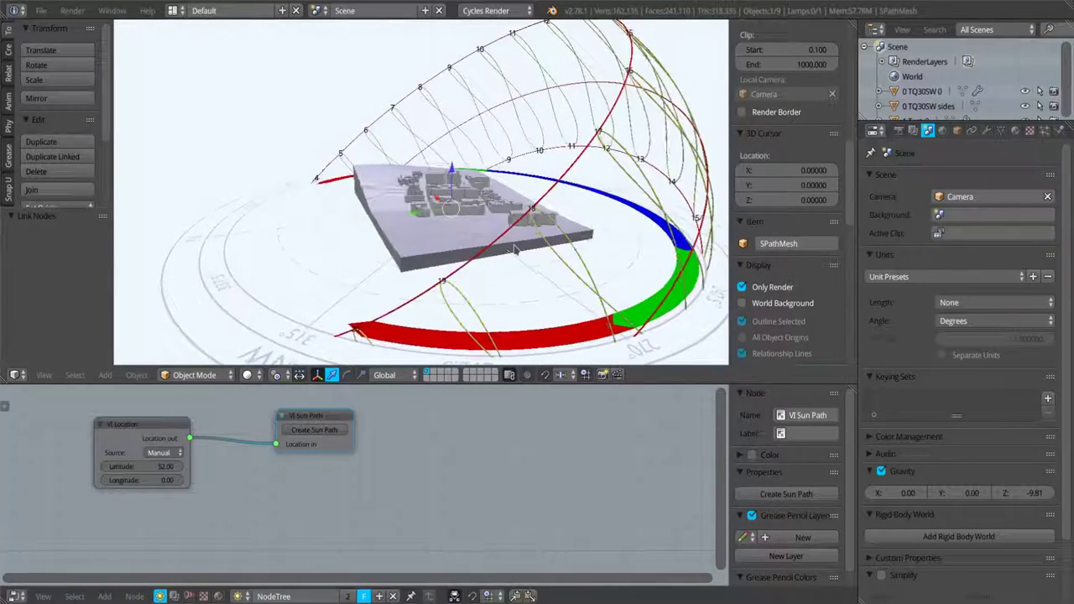
{"action": "scroll", "coordinate": [514, 248], "scroll_direction": "down", "scroll_amount": 2}
- Turn off Display hours and Display time in the VI-Suite display settings and view the sun path from other sides
{"action": "left_click_drag", "start_coordinate": [851, 181], "coordinate": [854, 302]}
{"action": "left_click", "coordinate": [831, 242]}
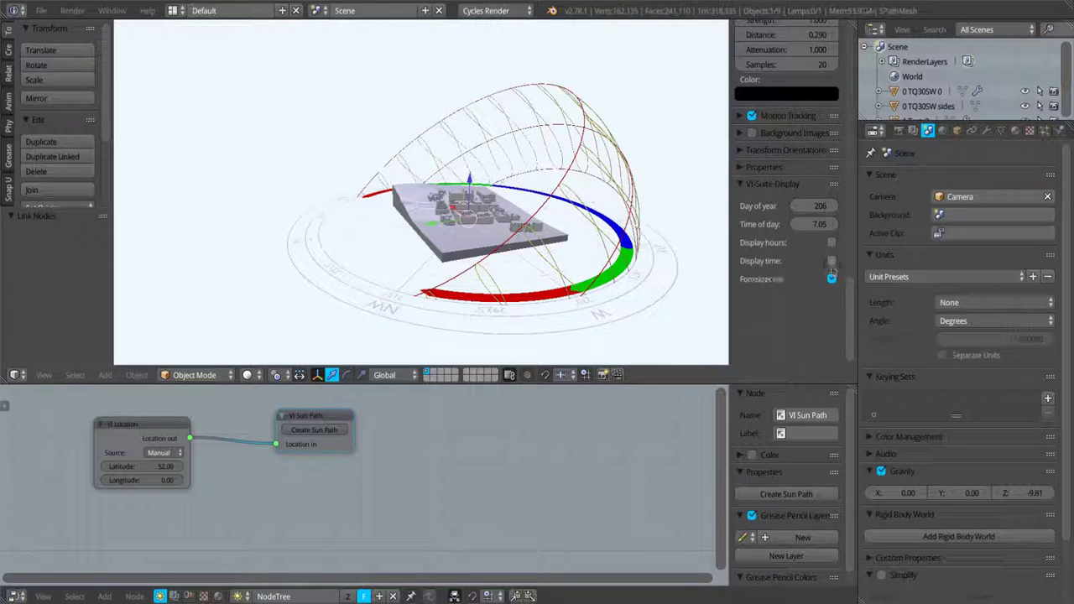
{"action": "middle_click_drag", "start_coordinate": [515, 288], "coordinate": [570, 298]}
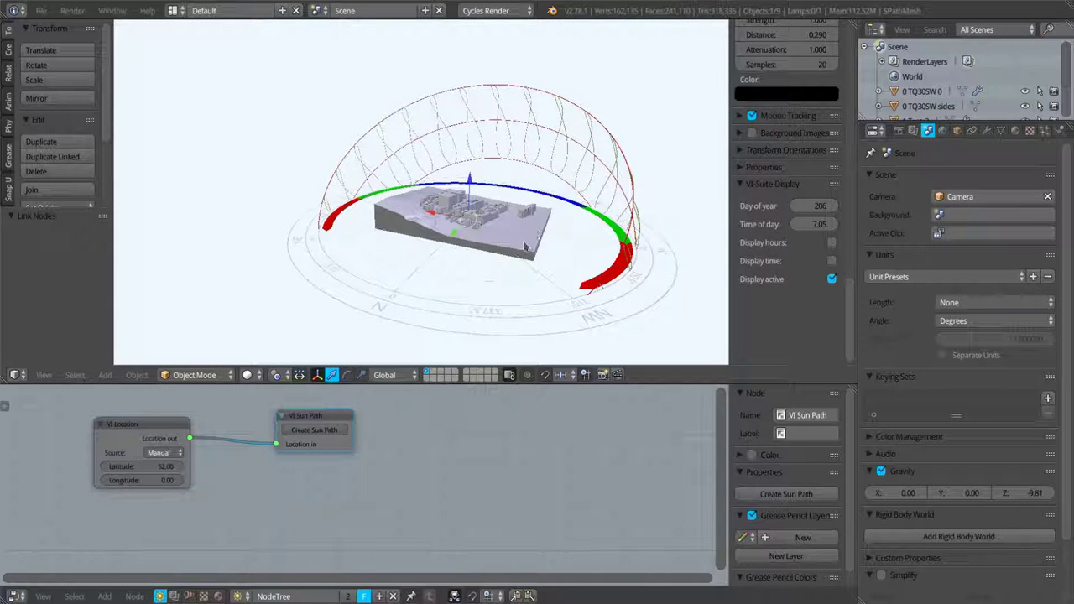
{"action": "middle_click_drag", "start_coordinate": [524, 246], "coordinate": [546, 251]}
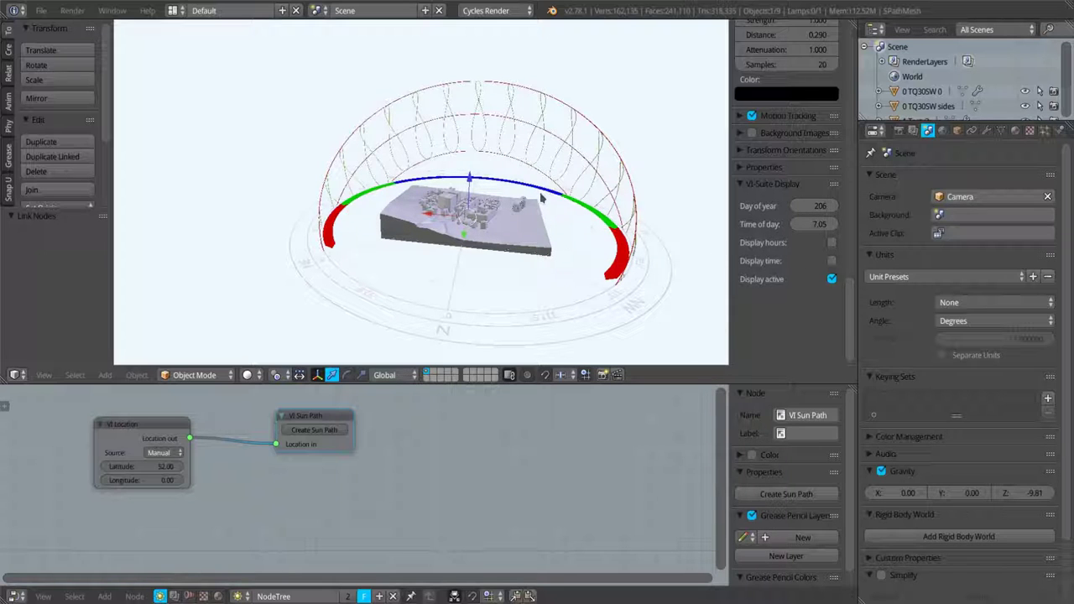
{"action": "middle_click_drag", "start_coordinate": [542, 207], "coordinate": [577, 207]}
- Set the day of year to 270 and the time of day to 7.74 while watching the sun sphere up close
{"action": "left_click_drag", "start_coordinate": [800, 208], "coordinate": [815, 208]}
{"action": "middle_click_drag", "start_coordinate": [516, 232], "coordinate": [560, 234]}
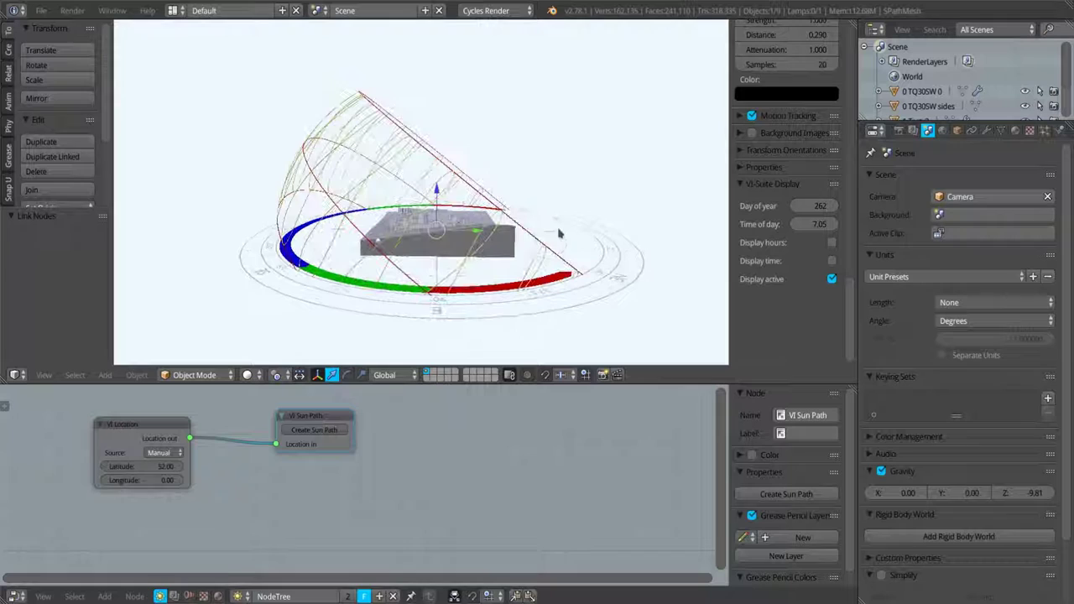
{"action": "scroll", "coordinate": [378, 249], "scroll_direction": "up", "scroll_amount": 6}
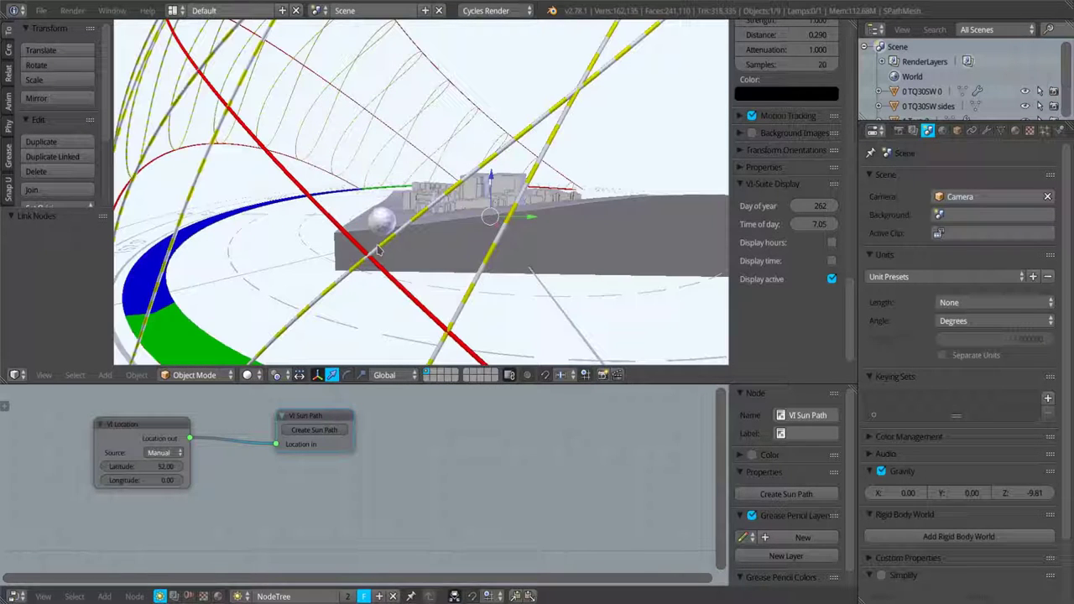
{"action": "left_click_drag", "start_coordinate": [804, 207], "coordinate": [824, 224]}
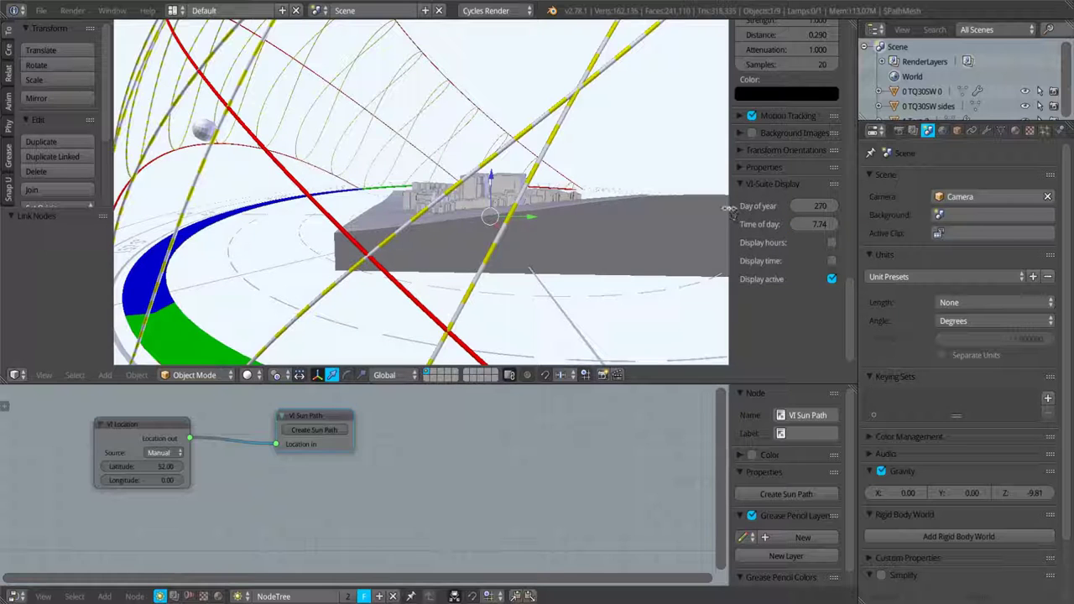
- Widen the 3D view's sidebar so the day of year label shows its date, and set the day to 269
{"action": "left_click_drag", "start_coordinate": [728, 207], "coordinate": [676, 205]}
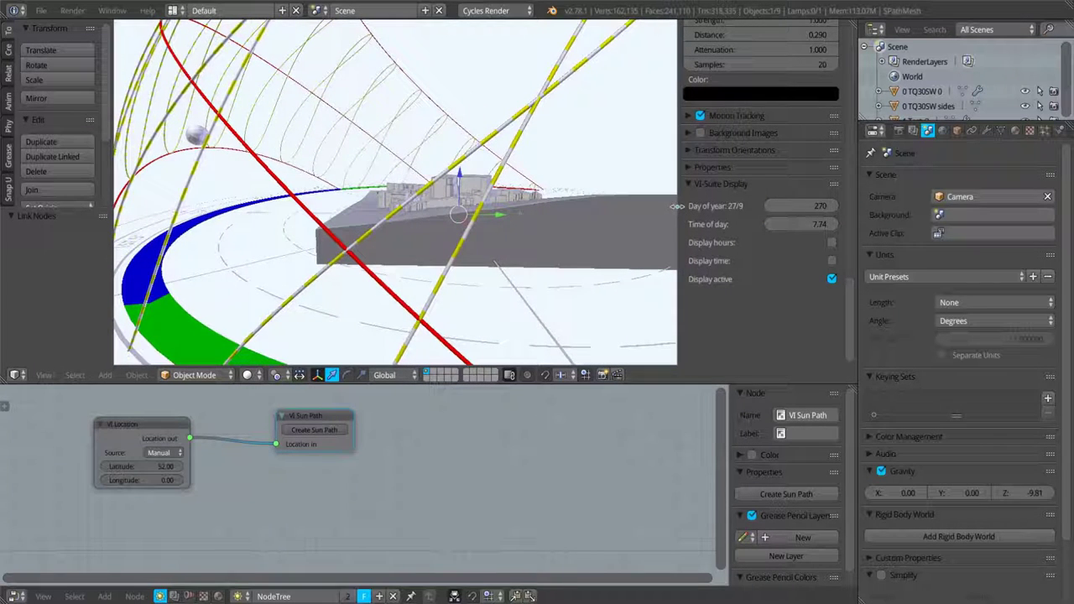
{"action": "mouse_move", "coordinate": [798, 206]}
{"action": "left_mouse_down"}
{"action": "mouse_move", "coordinate": [780, 206]}
{"action": "mouse_move", "coordinate": [803, 205]}
{"action": "left_mouse_up"}
{"action": "scroll", "coordinate": [469, 214], "scroll_direction": "down", "scroll_amount": 2}
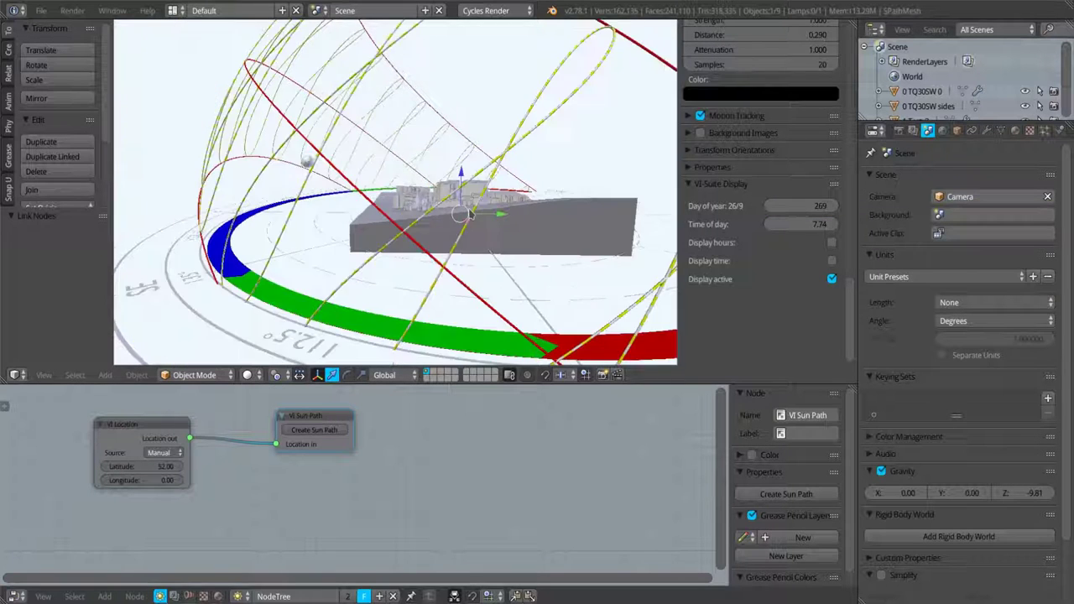
{"action": "scroll", "coordinate": [470, 215], "scroll_direction": "down", "scroll_amount": 2}
{"action": "middle_click_drag", "start_coordinate": [470, 215], "coordinate": [591, 267]}
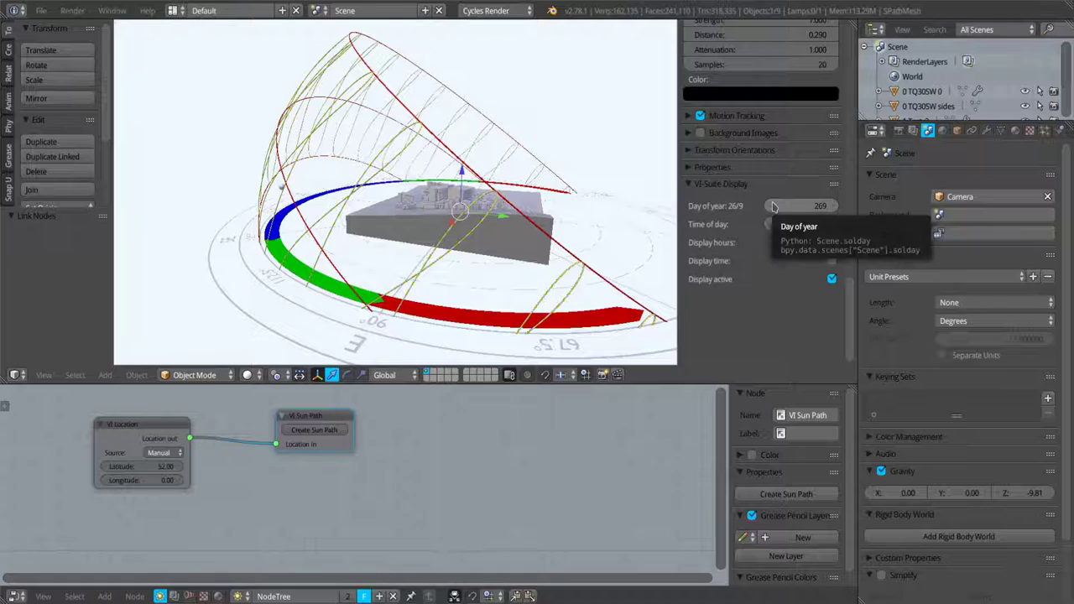
- Set the day of year to 94 and the time of day to 8.94 for the sun position
{"action": "mouse_move", "coordinate": [774, 206]}
{"action": "left_mouse_down"}
{"action": "mouse_move", "coordinate": [814, 206]}
{"action": "mouse_move", "coordinate": [780, 206]}
{"action": "left_mouse_up"}
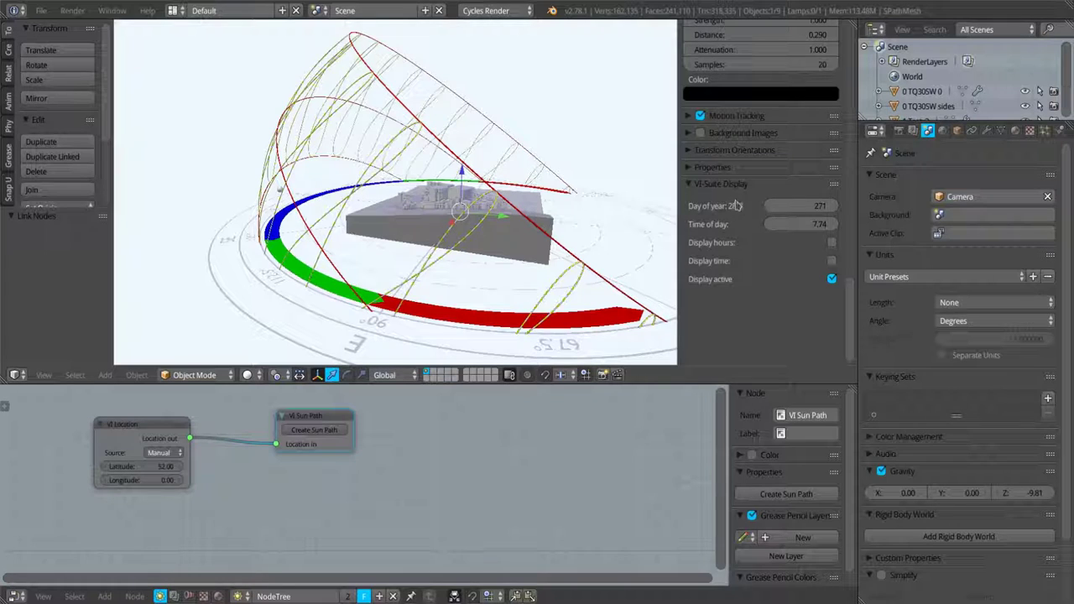
{"action": "mouse_move", "coordinate": [768, 206]}
{"action": "left_mouse_down"}
{"action": "mouse_move", "coordinate": [752, 207]}
{"action": "mouse_move", "coordinate": [781, 211]}
{"action": "mouse_move", "coordinate": [742, 211]}
{"action": "left_mouse_up"}
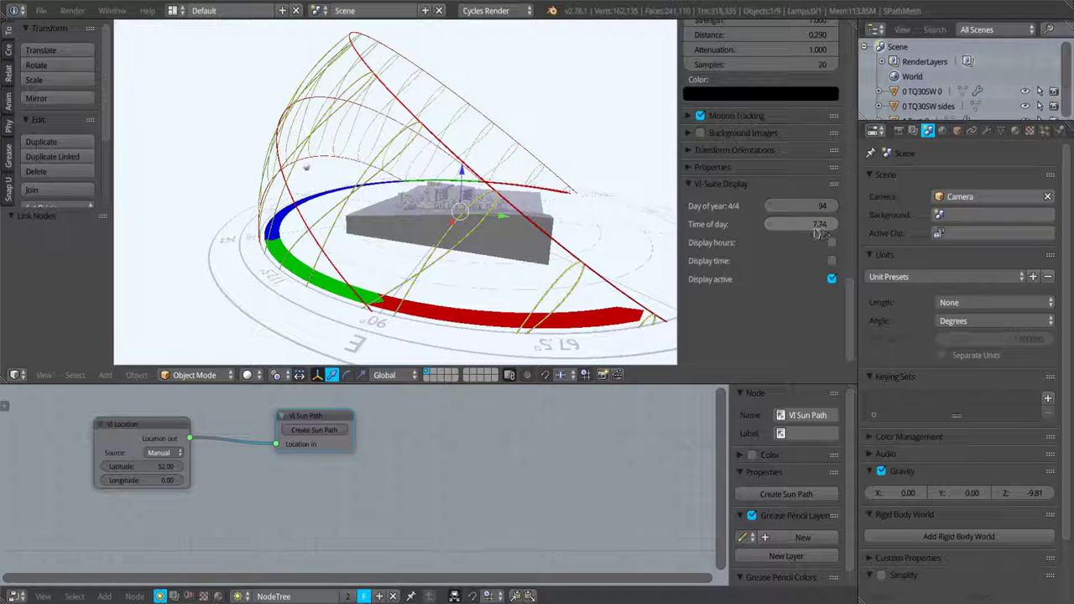
{"action": "mouse_move", "coordinate": [816, 232]}
{"action": "left_mouse_down"}
{"action": "mouse_move", "coordinate": [842, 231]}
{"action": "mouse_move", "coordinate": [826, 225]}
{"action": "left_mouse_up"}
{"action": "middle_click_drag", "start_coordinate": [642, 234], "coordinate": [407, 254]}
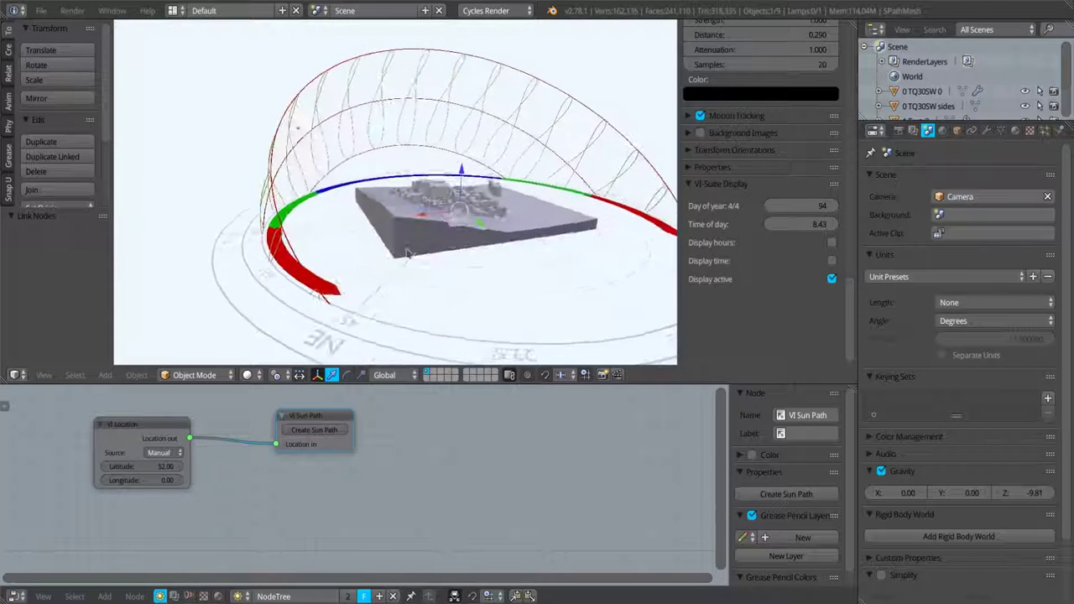
{"action": "left_click_drag", "start_coordinate": [797, 224], "coordinate": [802, 224]}
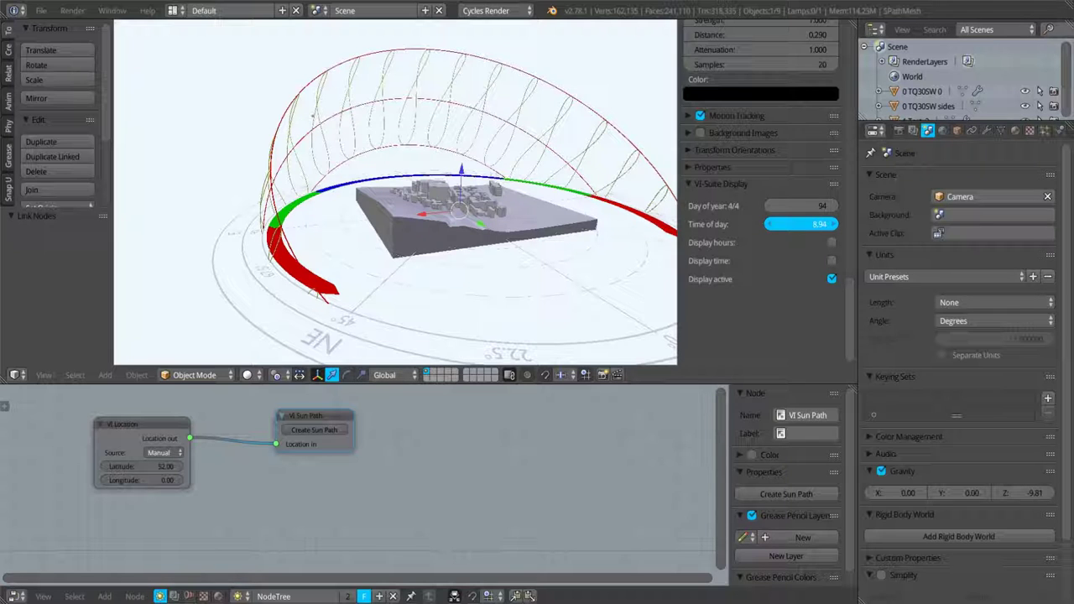
{"action": "left_click_drag", "start_coordinate": [802, 224], "coordinate": [801, 224]}
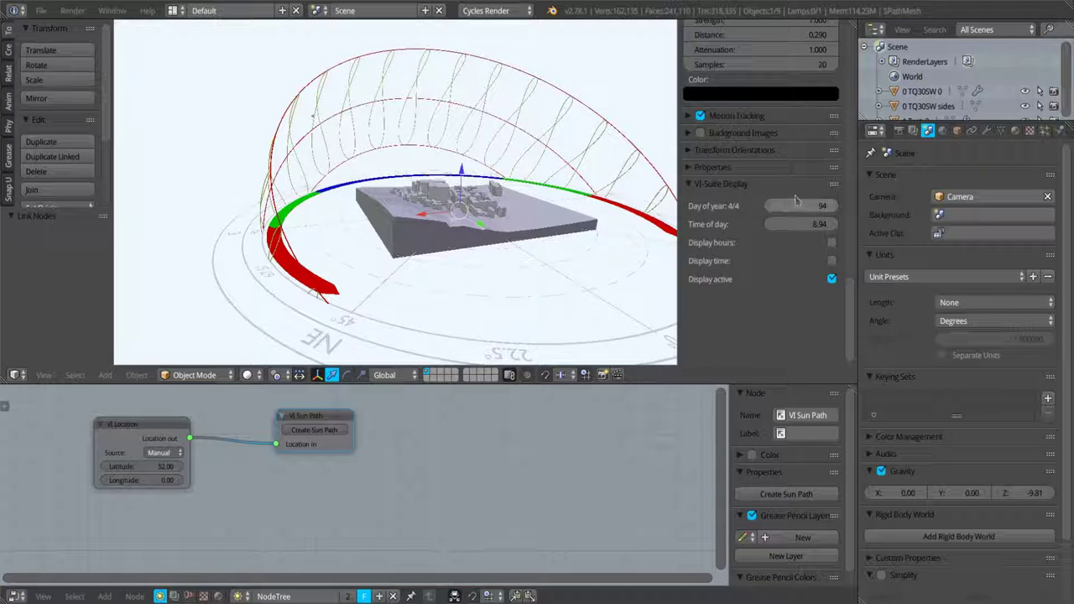
- Turn on Display hours and Display time for the sun path, checking the hour labels from several angles
{"action": "middle_click_drag", "start_coordinate": [557, 187], "coordinate": [634, 185]}
{"action": "left_click", "coordinate": [830, 242]}
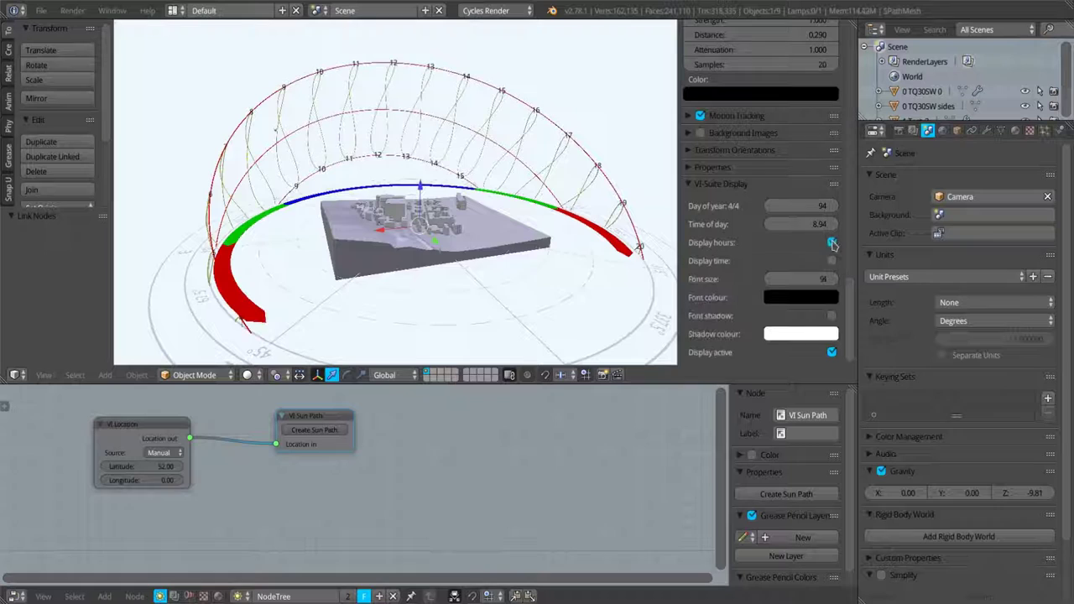
{"action": "middle_click_drag", "start_coordinate": [546, 259], "coordinate": [477, 247]}
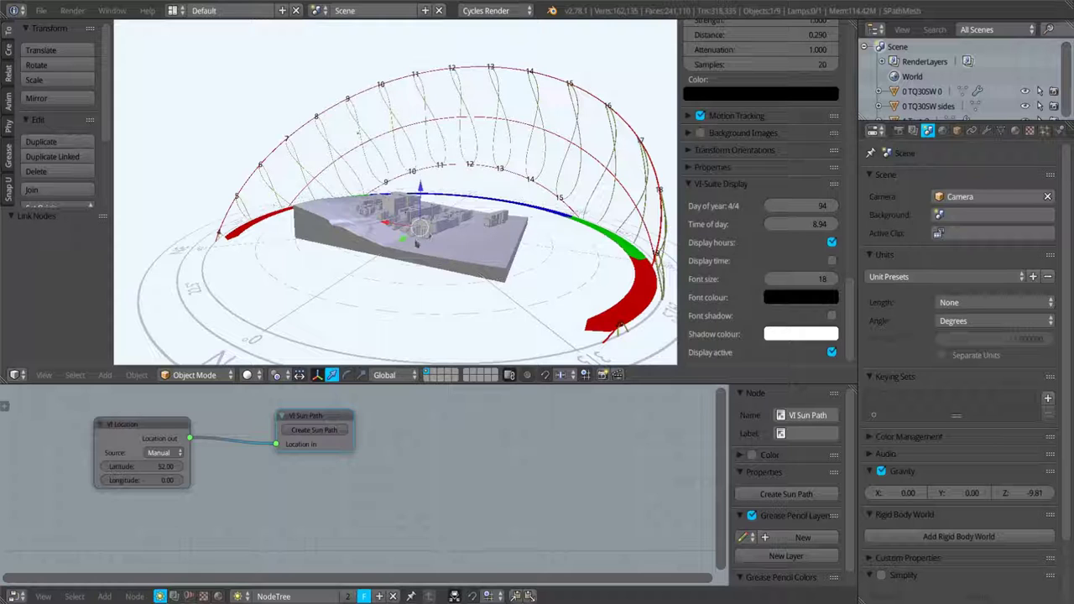
{"action": "middle_click_drag", "start_coordinate": [416, 243], "coordinate": [309, 188]}
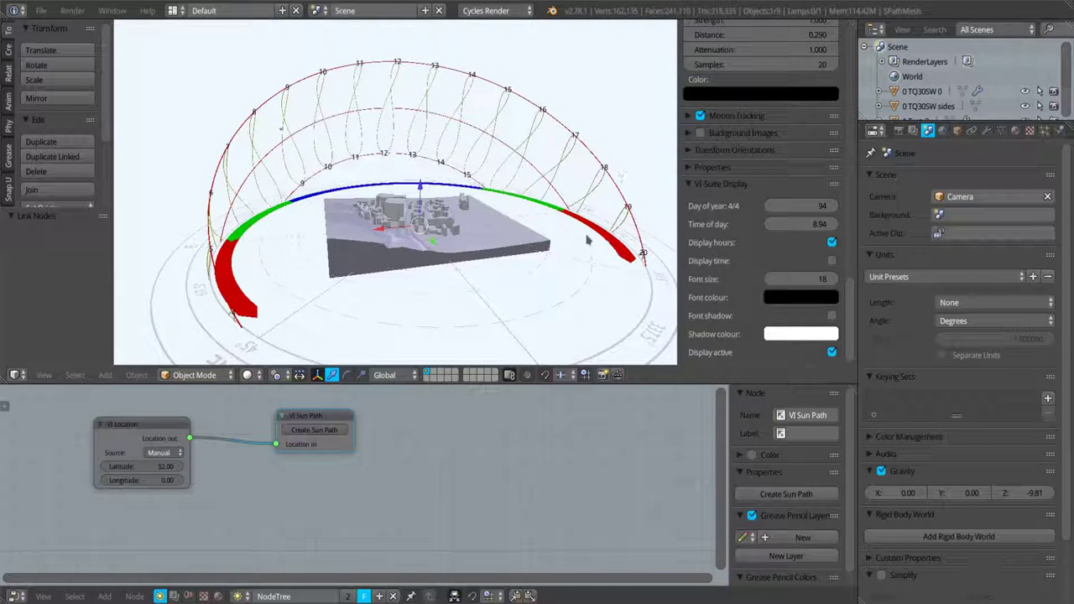
{"action": "middle_click_drag", "start_coordinate": [587, 241], "coordinate": [542, 240]}
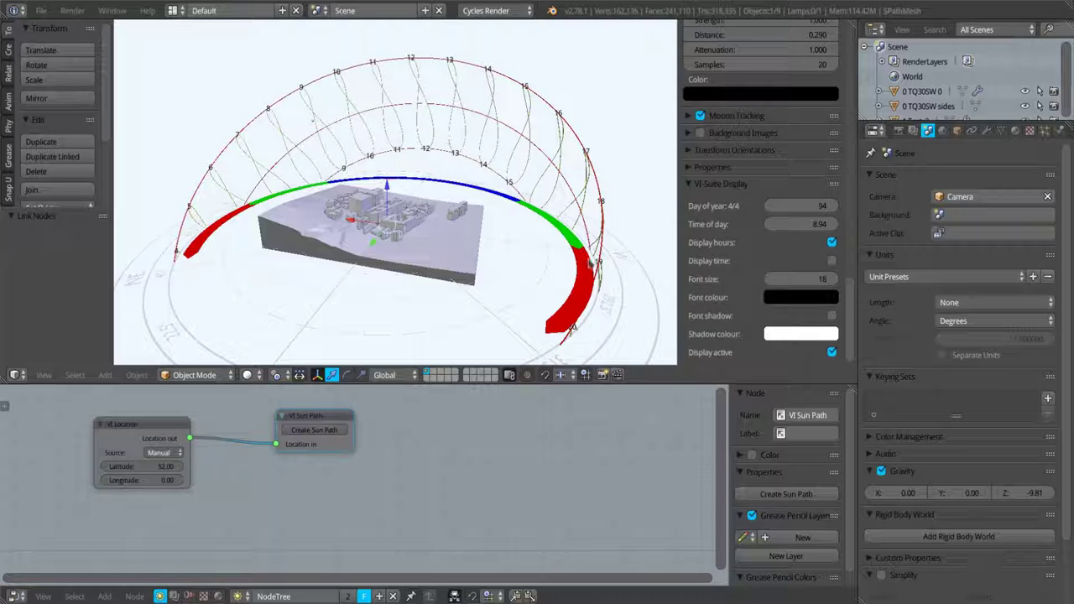
{"action": "left_click", "coordinate": [831, 260]}
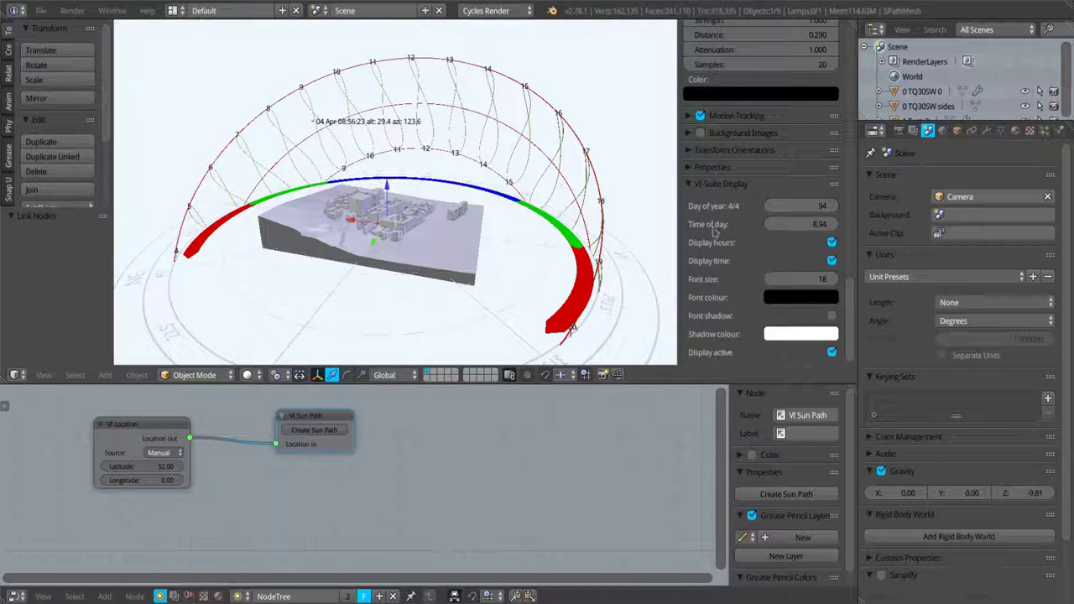
- Move the sun to time of day 11.34 on day of year 89
{"action": "left_click_drag", "start_coordinate": [801, 224], "coordinate": [864, 224]}
{"action": "mouse_move", "coordinate": [801, 206]}
{"action": "left_mouse_down"}
{"action": "mouse_move", "coordinate": [770, 205]}
{"action": "mouse_move", "coordinate": [797, 206]}
{"action": "left_mouse_up"}
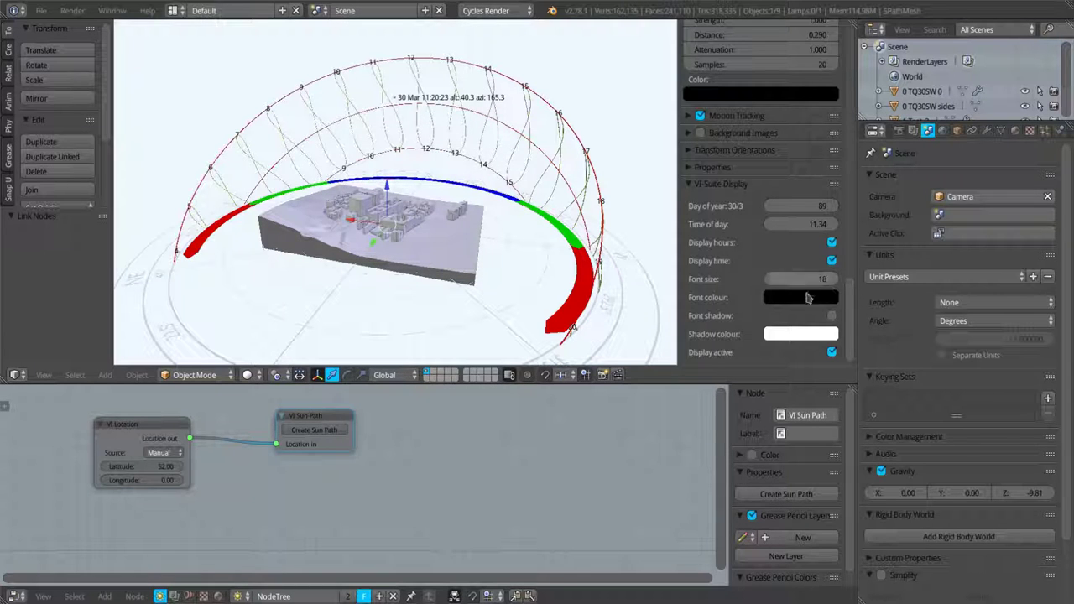
- Set the sun path's font colour to a light grey of about R 0.563, G 0.553, B 0.587
{"action": "left_click", "coordinate": [800, 299]}
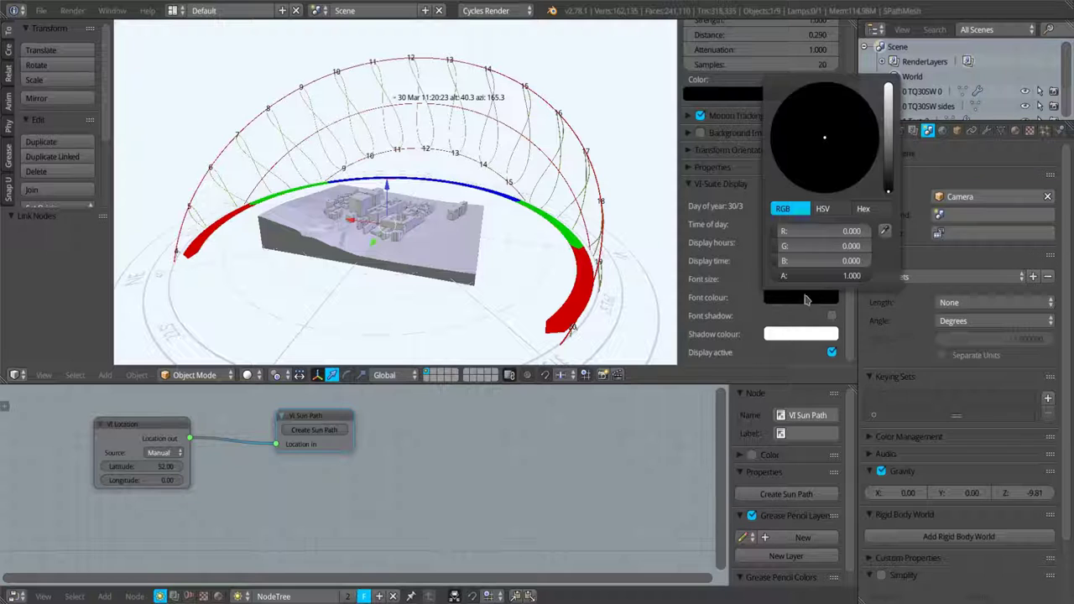
{"action": "left_click_drag", "start_coordinate": [887, 154], "coordinate": [888, 86]}
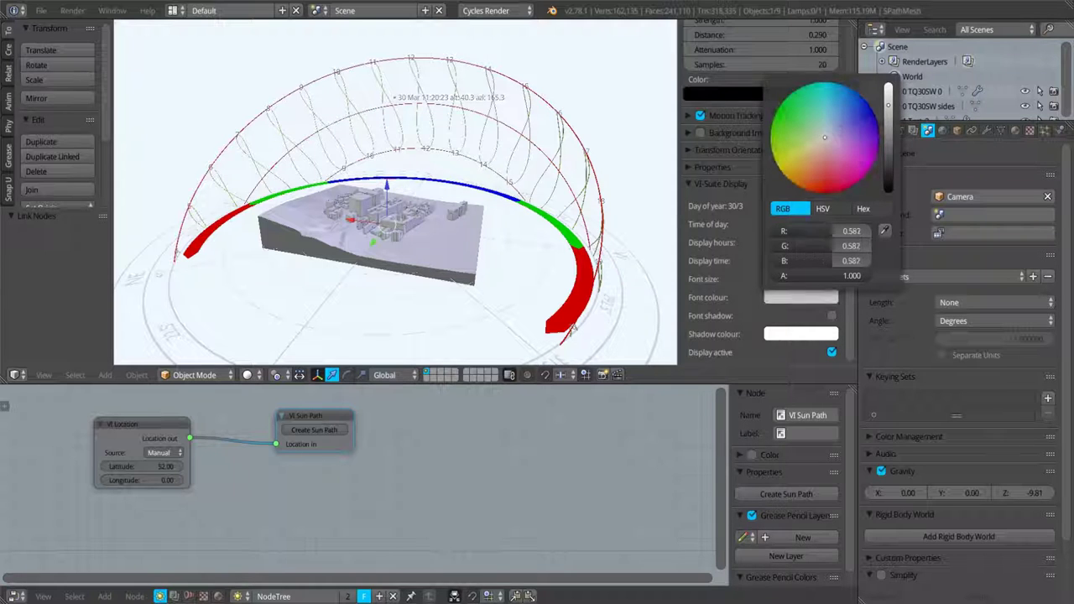
{"action": "left_click", "coordinate": [827, 143]}
{"action": "mouse_move", "coordinate": [827, 143]}
{"action": "left_mouse_down"}
{"action": "mouse_move", "coordinate": [843, 180]}
{"action": "mouse_move", "coordinate": [781, 113]}
{"action": "mouse_move", "coordinate": [825, 137]}
{"action": "mouse_move", "coordinate": [860, 138]}
{"action": "mouse_move", "coordinate": [845, 105]}
{"action": "mouse_move", "coordinate": [825, 137]}
{"action": "left_mouse_up"}
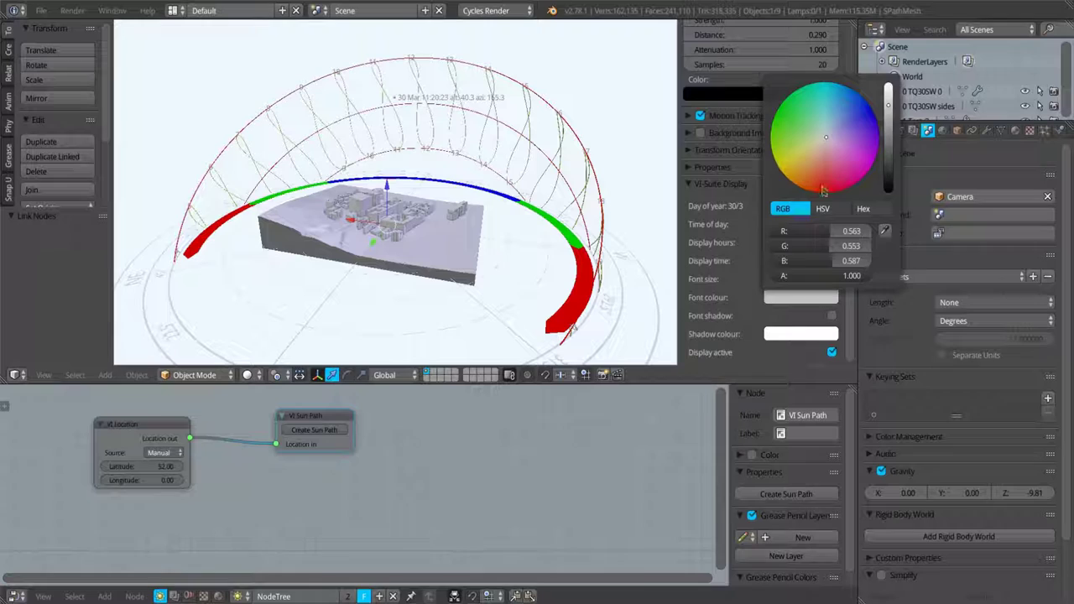
- Set the label shadow colour to a light grey with R, G and B at about 0.762
{"action": "left_click", "coordinate": [821, 335]}
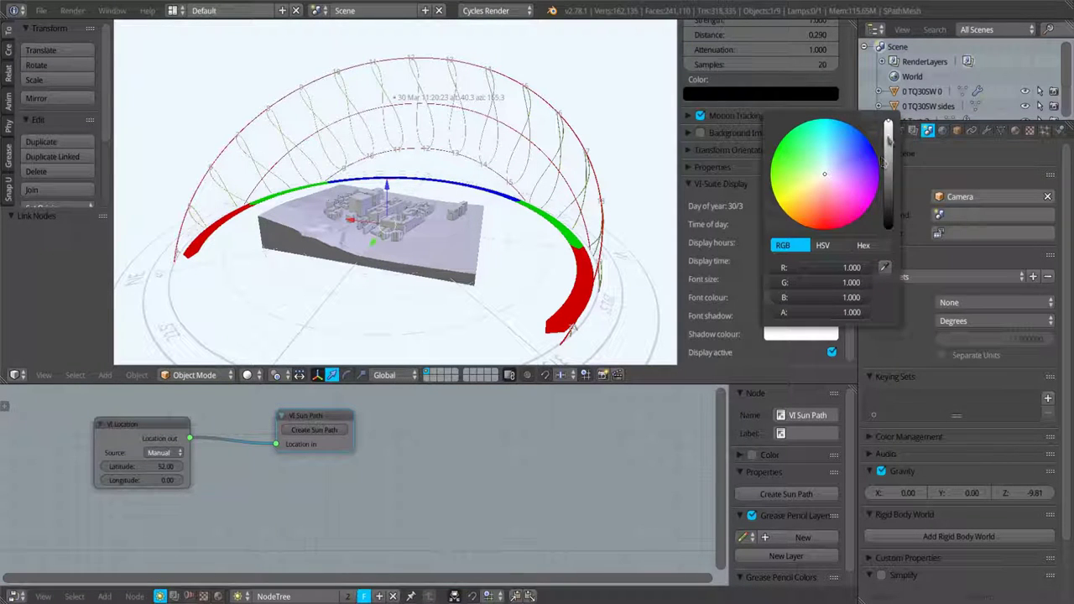
{"action": "left_click_drag", "start_coordinate": [887, 146], "coordinate": [888, 225]}
{"action": "scroll", "coordinate": [805, 335], "scroll_direction": "up", "scroll_amount": 15}
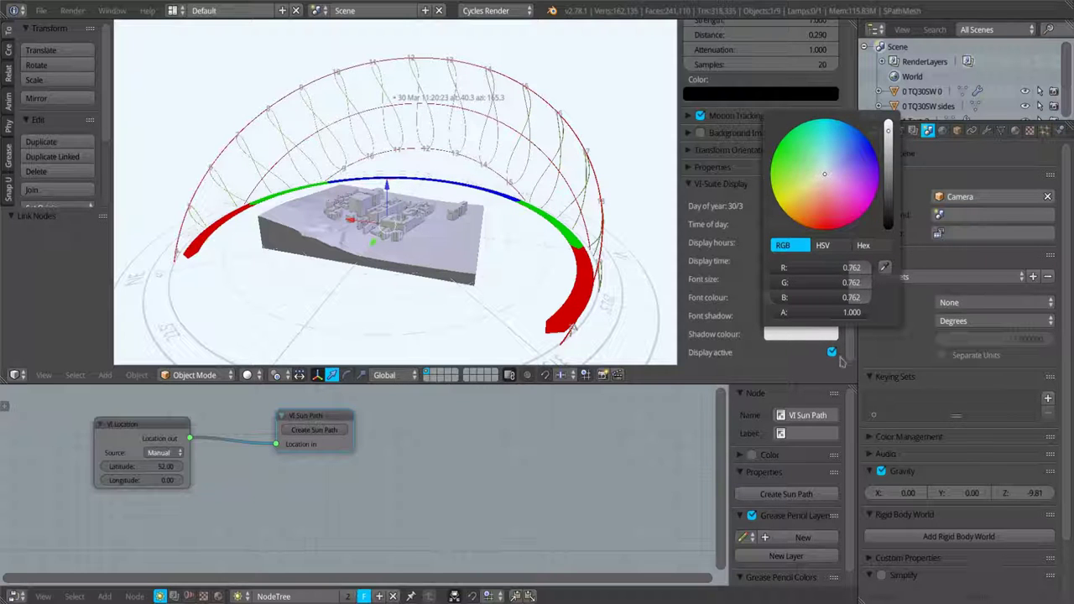
{"action": "left_click", "coordinate": [831, 316]}
- Scale the sun path by about 0.554 and raise it about 26.65 units along Z
{"action": "middle_click_drag", "start_coordinate": [384, 232], "coordinate": [370, 260]}
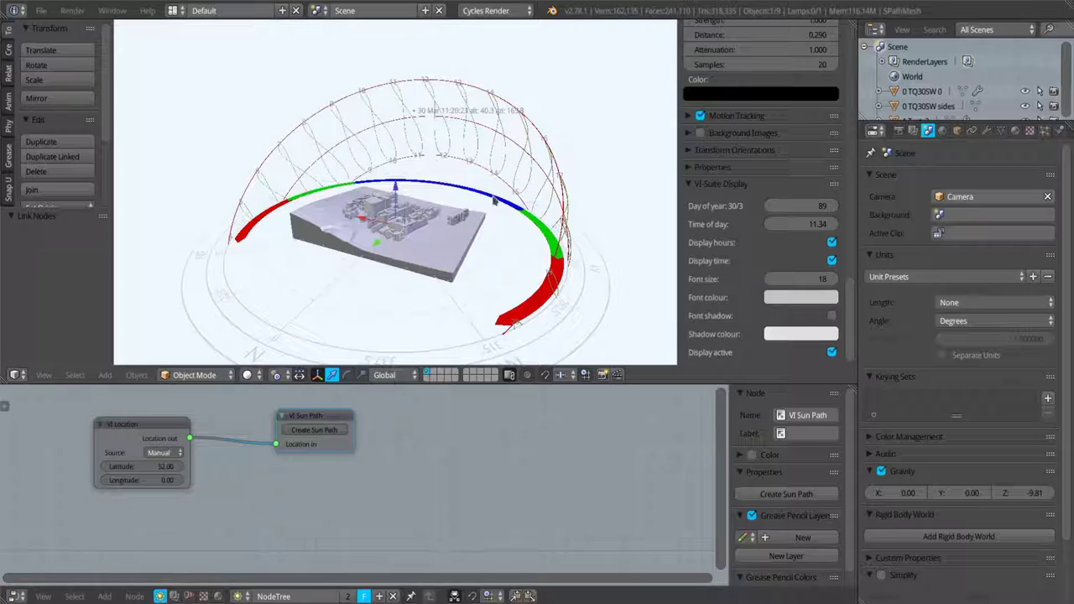
{"action": "mouse_move", "coordinate": [494, 200]}
{"action": "middle_mouse_down"}
{"action": "mouse_move", "coordinate": [394, 201]}
{"action": "mouse_move", "coordinate": [492, 193]}
{"action": "middle_mouse_up"}
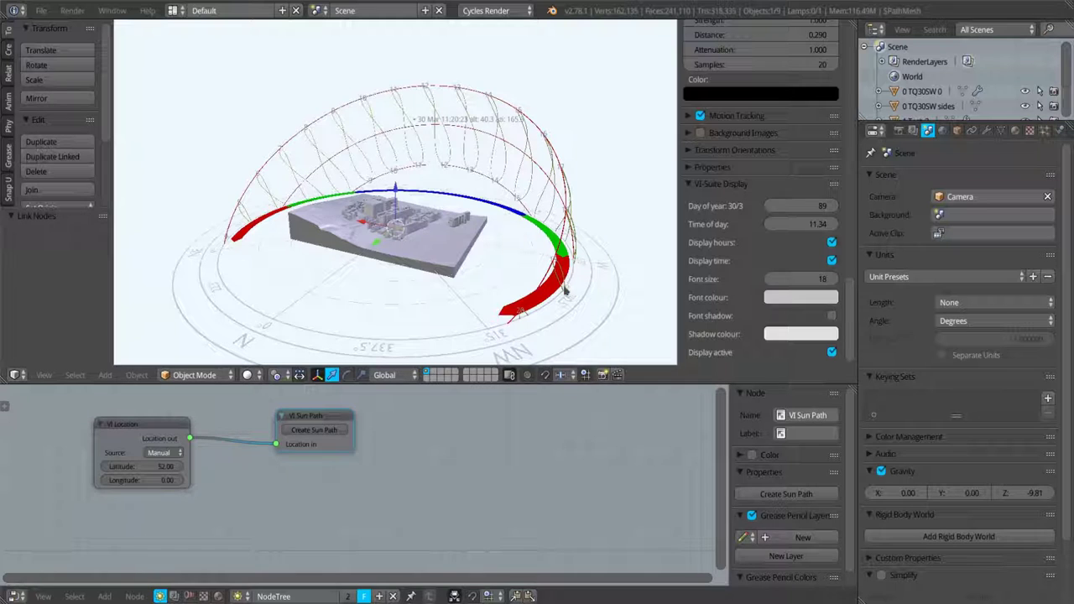
{"action": "key", "text": "s"}
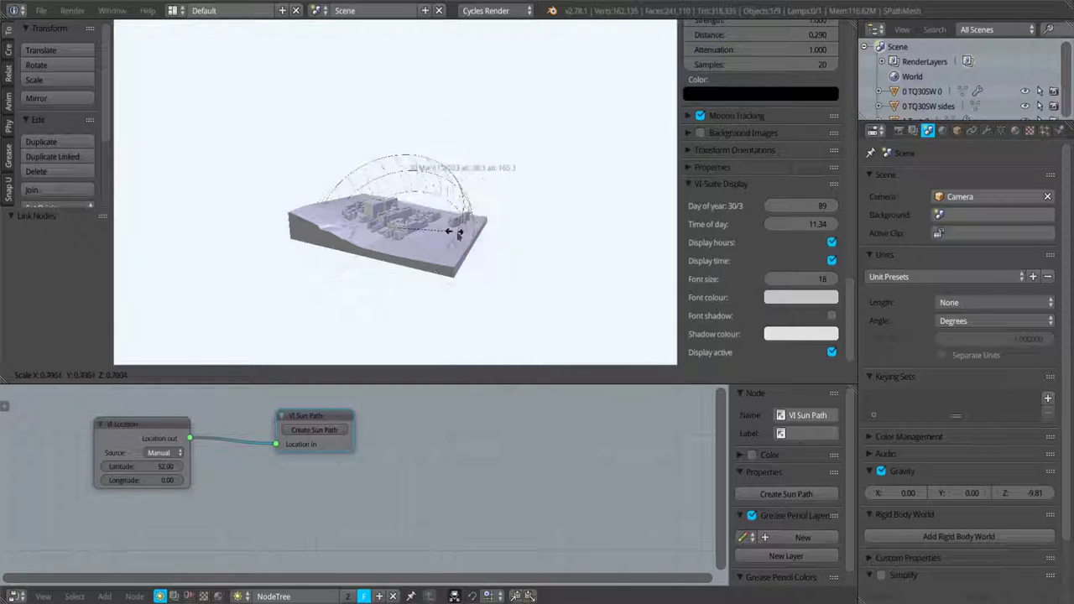
{"action": "left_click", "coordinate": [440, 237]}
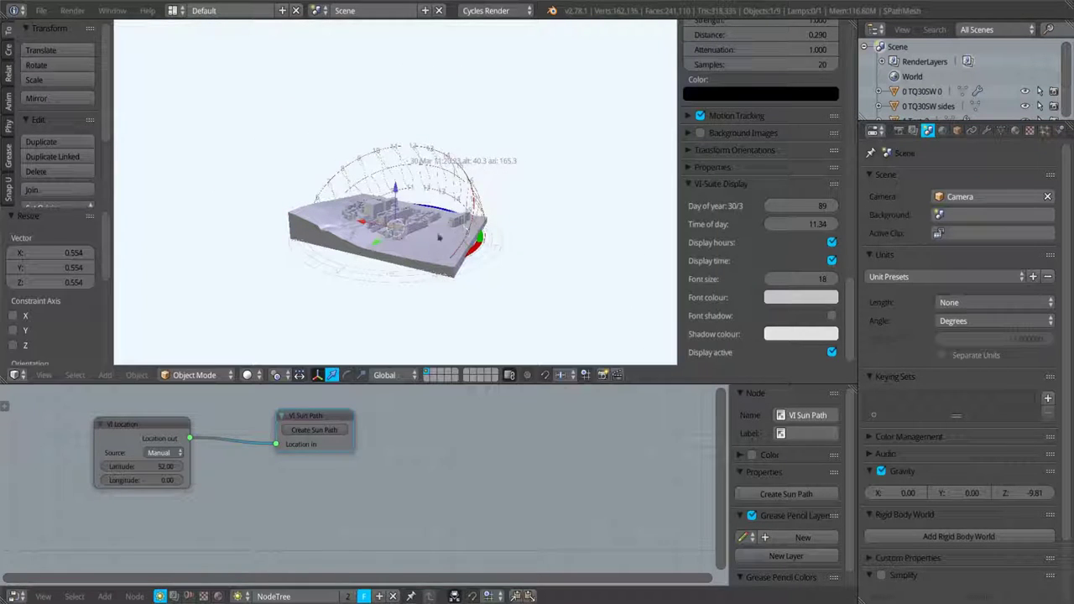
{"action": "key", "text": "g"}
{"action": "key", "text": "z"}
{"action": "left_click", "coordinate": [399, 157]}
- In a top-down view, move the sun path about -68.06 in X and -33.24 in Y, partly off the city model
{"action": "middle_click_drag", "start_coordinate": [400, 157], "coordinate": [390, 201]}
{"action": "middle_click_drag", "start_coordinate": [431, 245], "coordinate": [431, 183]}
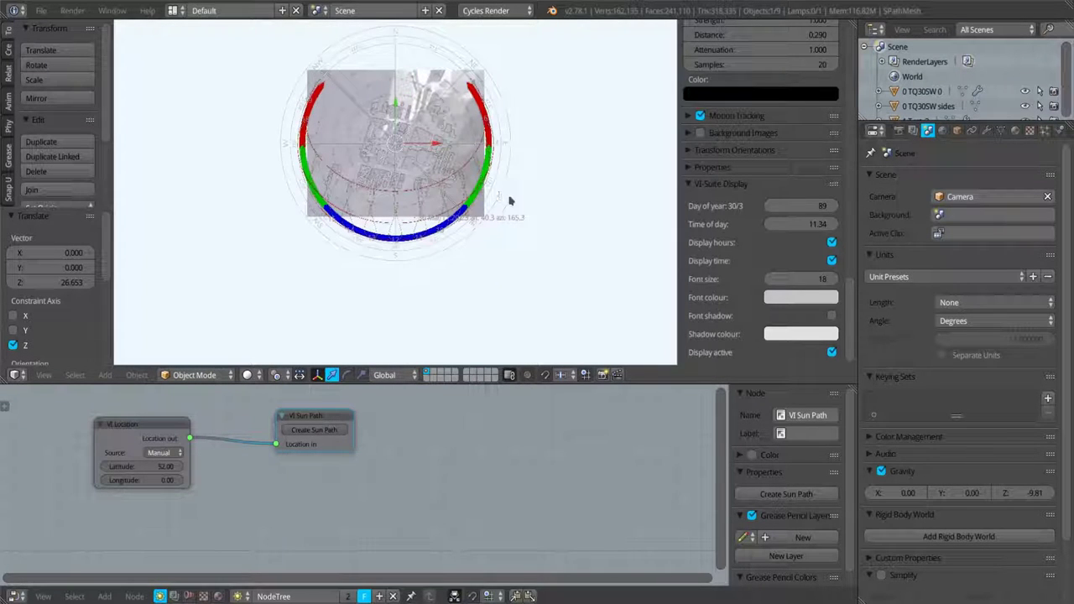
{"action": "key", "text": "g"}
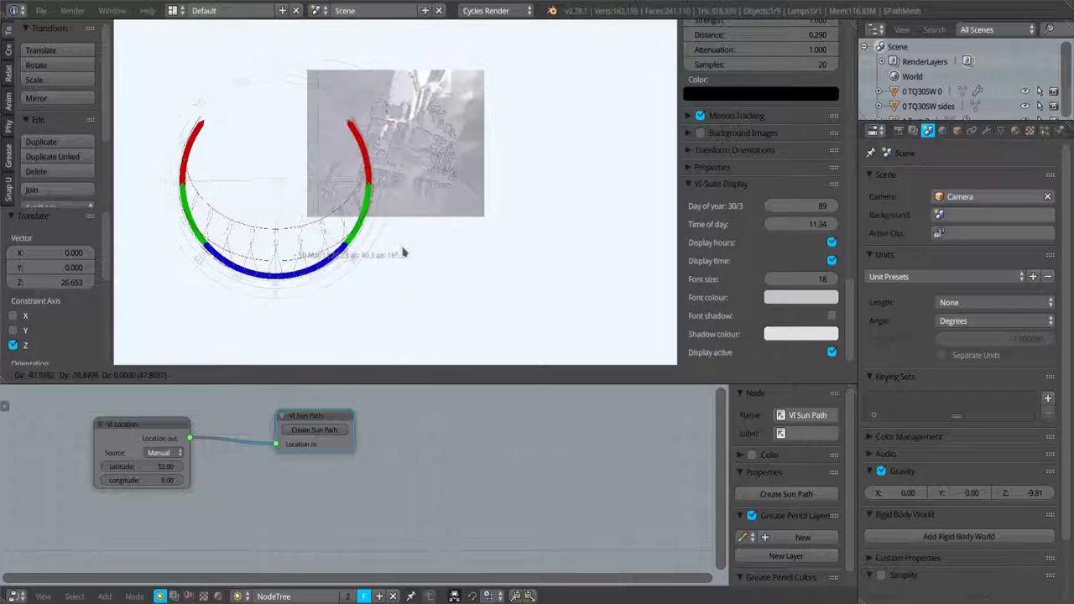
{"action": "left_click", "coordinate": [403, 268]}
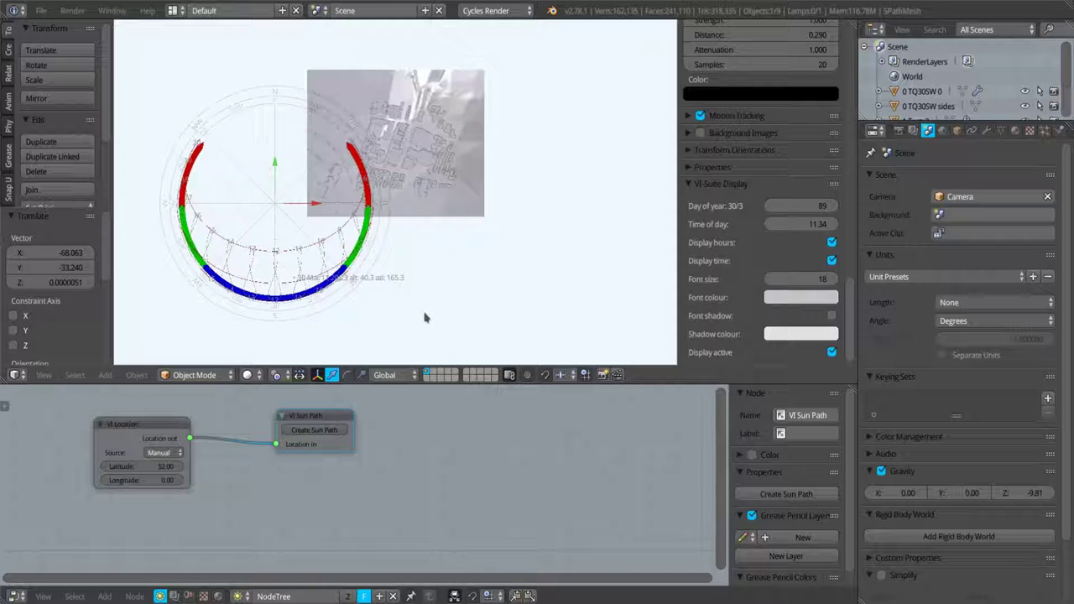
- Try rotating the sun path about 10° in the top-down view and undo the rotation
{"action": "key", "text": "r"}
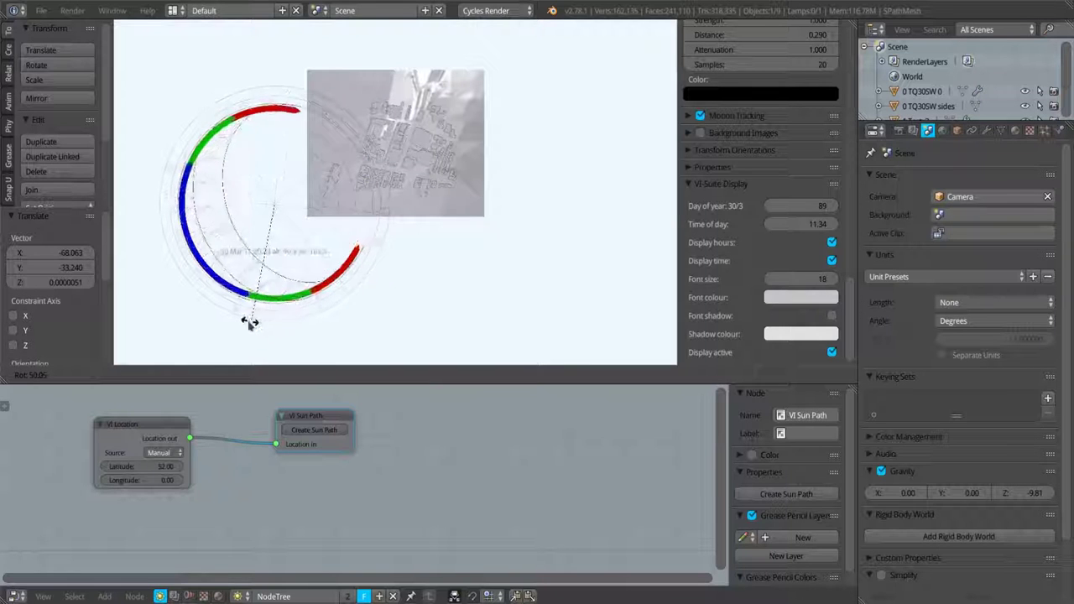
{"action": "left_click", "coordinate": [366, 313]}
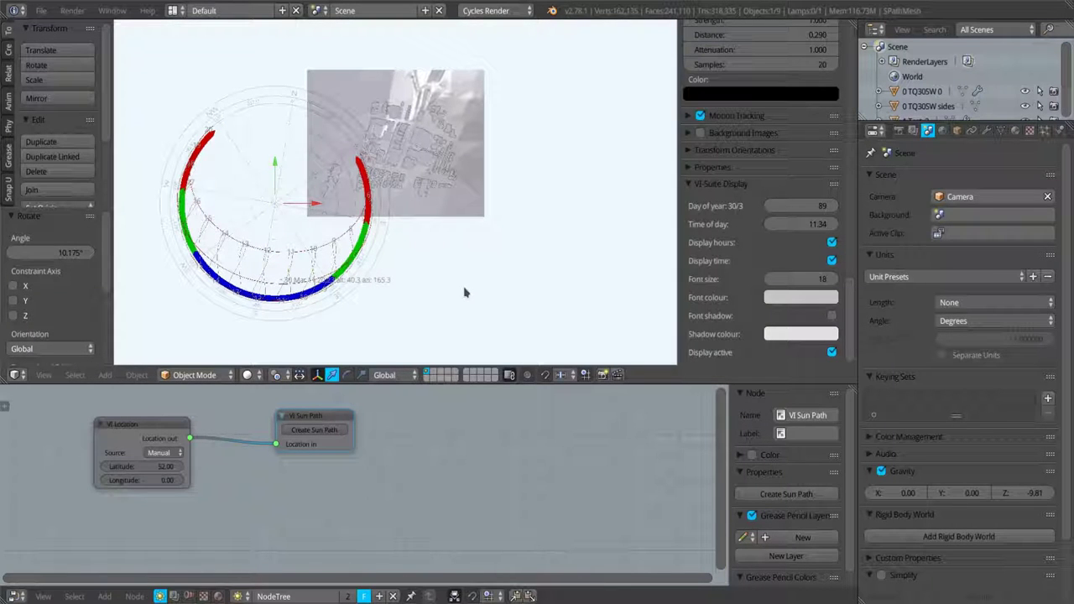
{"action": "key", "text": "ctrl+z"}
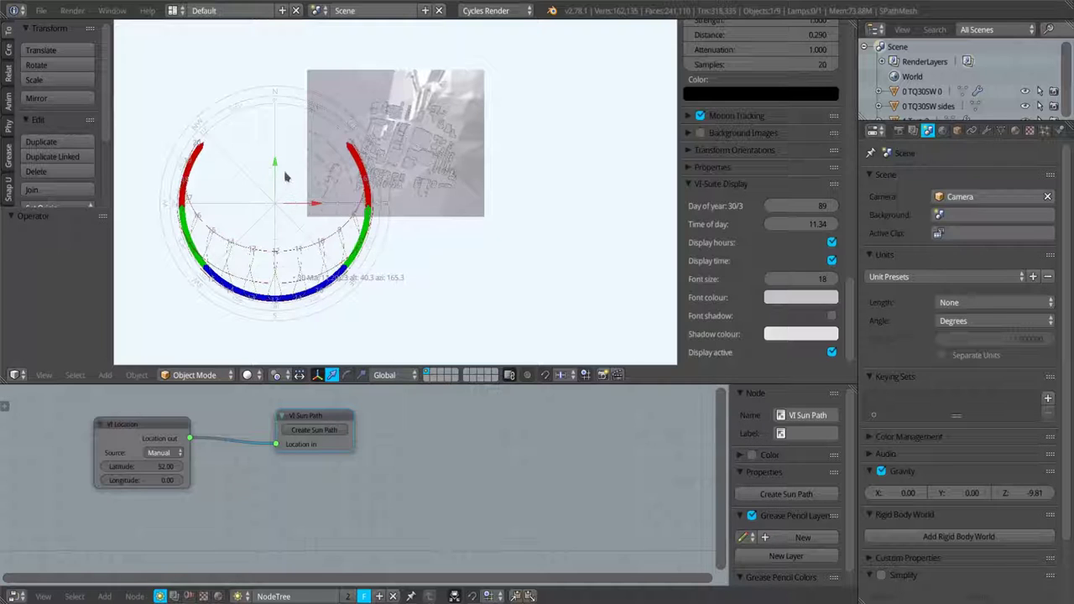
{"action": "key", "text": "r"}
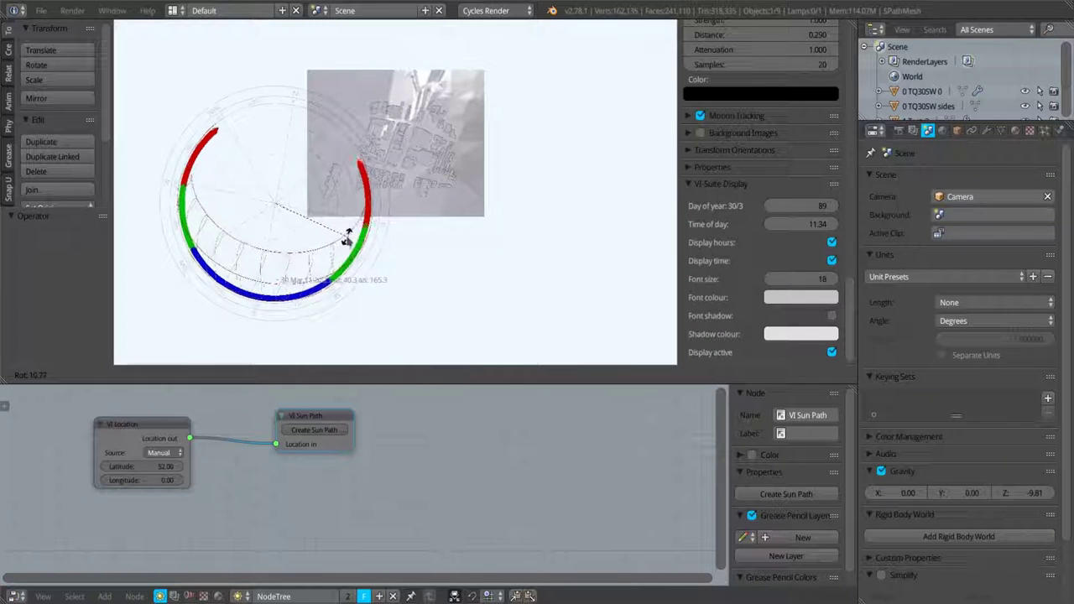
{"action": "right_click", "coordinate": [353, 238]}
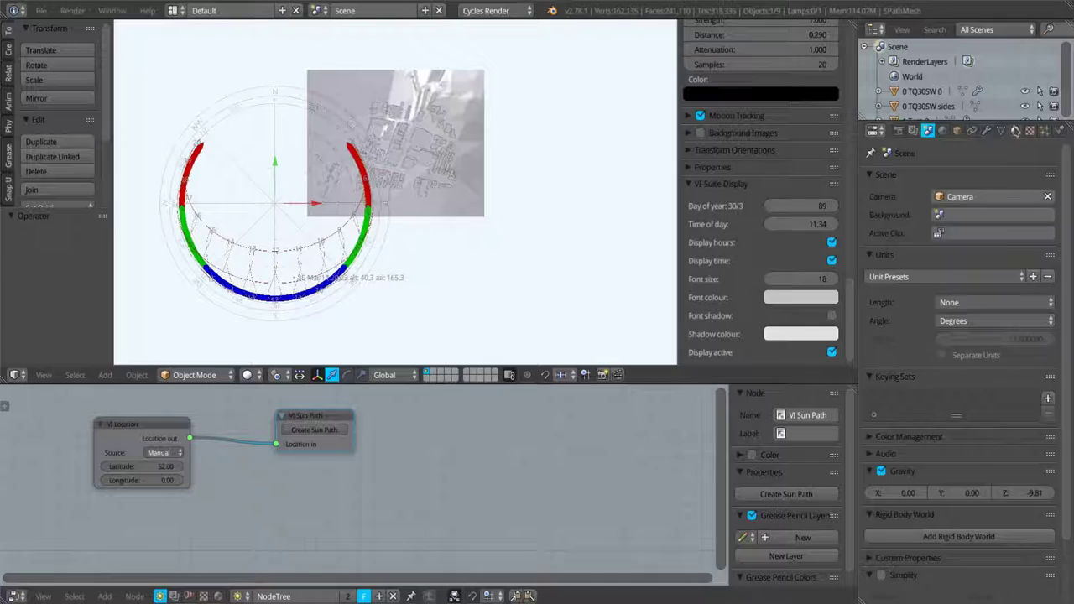
- Enable nodes for the sun path's SolEquoRings material, giving it a Diffuse BSDF surface
{"action": "left_click", "coordinate": [1014, 131]}
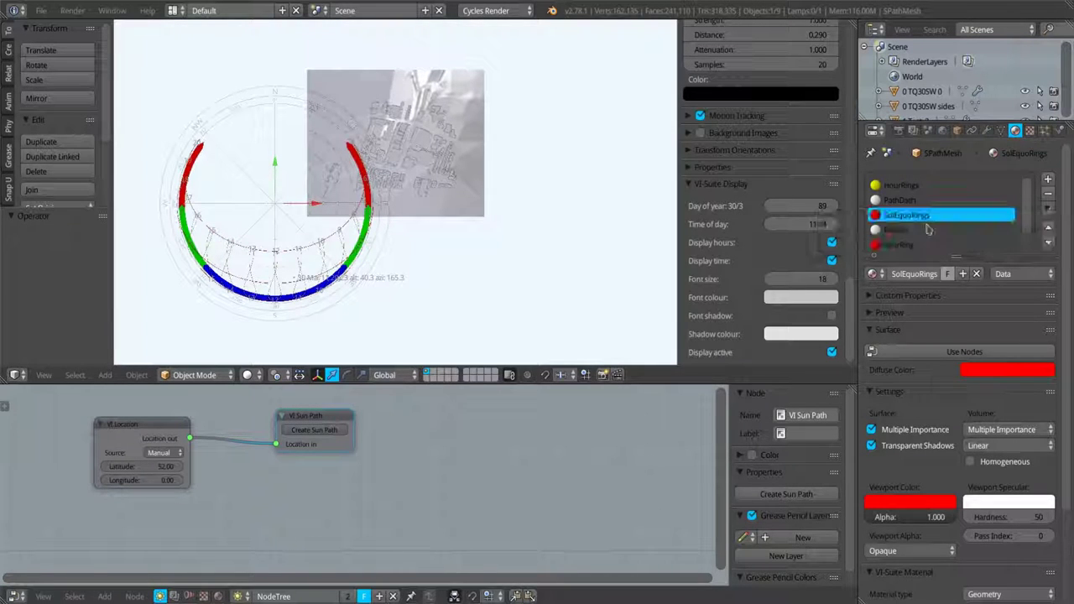
{"action": "scroll", "coordinate": [292, 273], "scroll_direction": "up", "scroll_amount": 1}
{"action": "scroll", "coordinate": [295, 270], "scroll_direction": "up", "scroll_amount": 5}
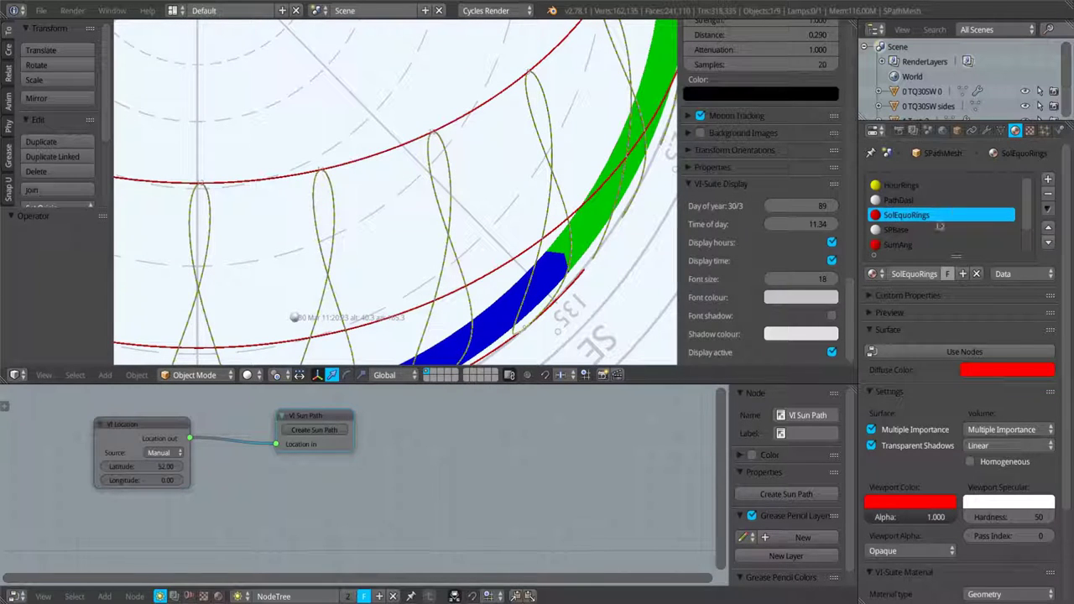
{"action": "left_click", "coordinate": [975, 371]}
{"action": "left_click", "coordinate": [965, 351]}
{"action": "left_click", "coordinate": [1002, 376]}
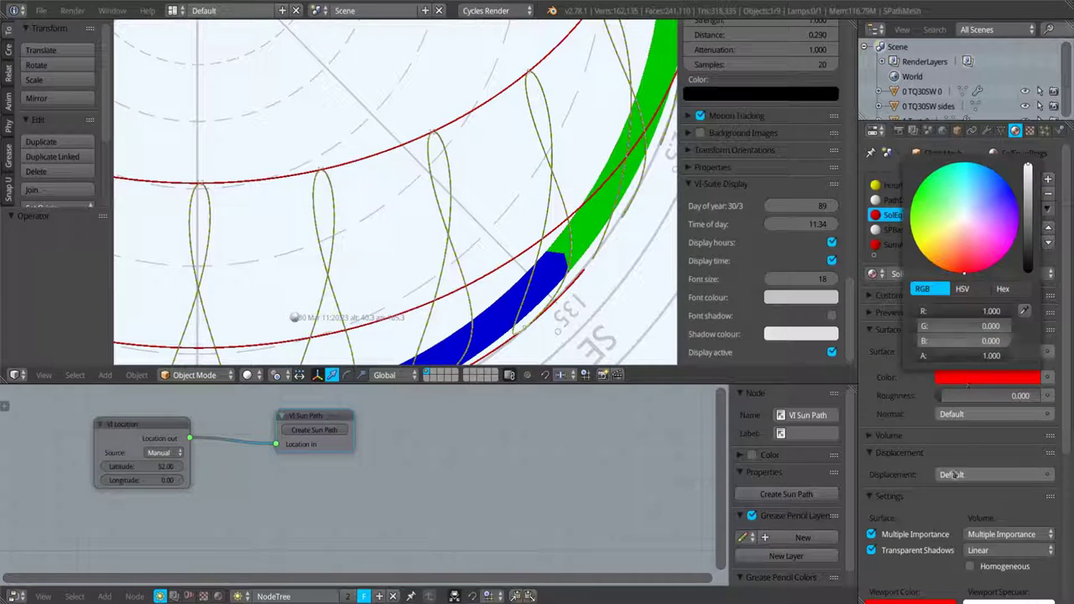
- Set the viewport colour of the SolEquoRings material to bright green
{"action": "scroll", "coordinate": [928, 522], "scroll_direction": "down", "scroll_amount": 3}
{"action": "left_click", "coordinate": [915, 519]}
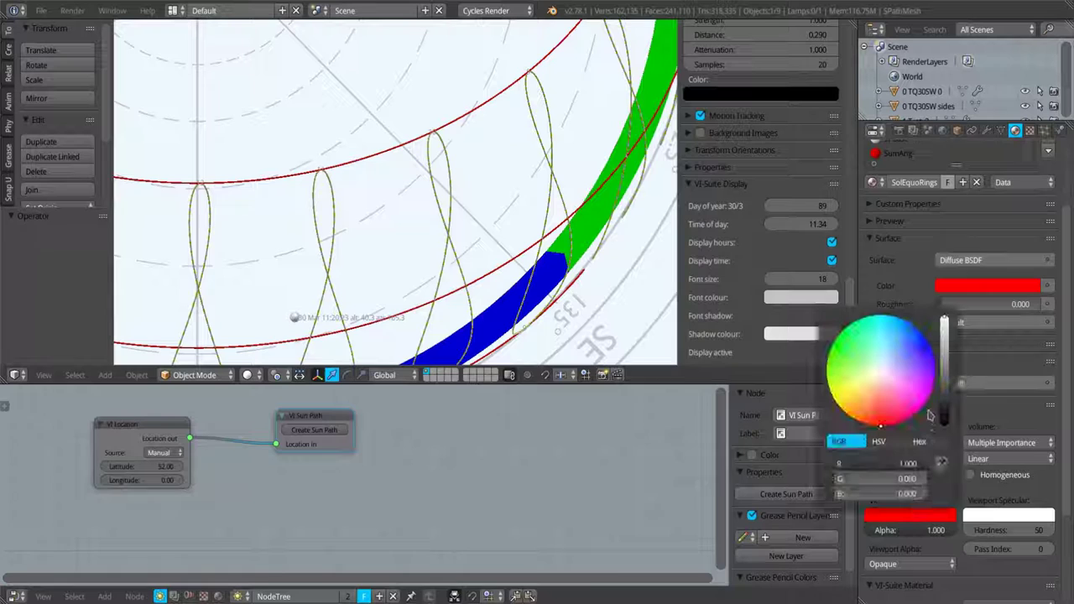
{"action": "left_click_drag", "start_coordinate": [877, 375], "coordinate": [834, 341]}
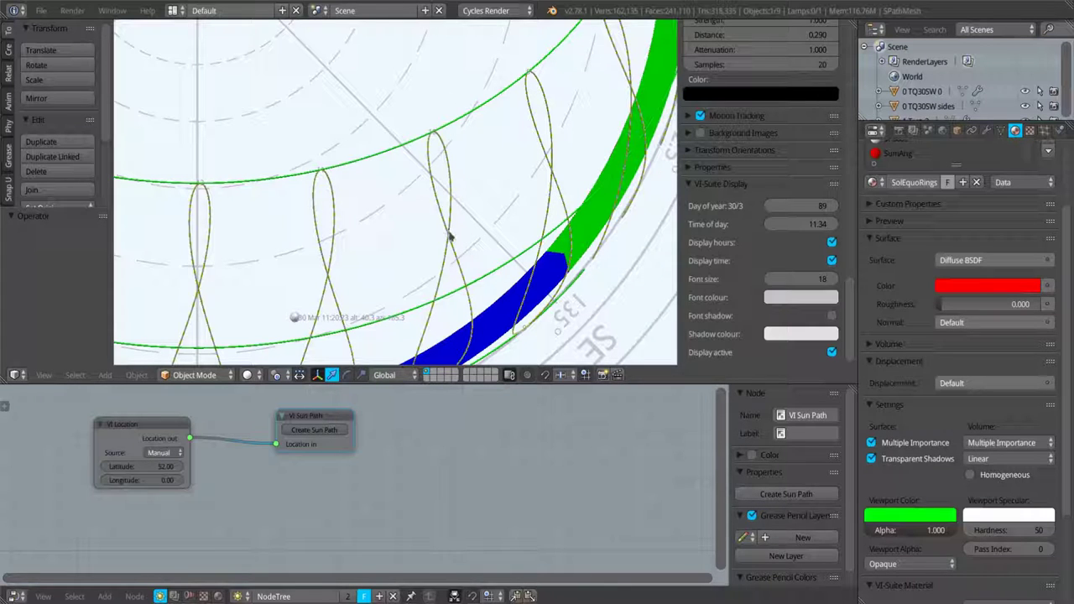
- Set the diffuse colour of the sun path's HourRings material to blue
{"action": "scroll", "coordinate": [917, 182], "scroll_direction": "up", "scroll_amount": 4}
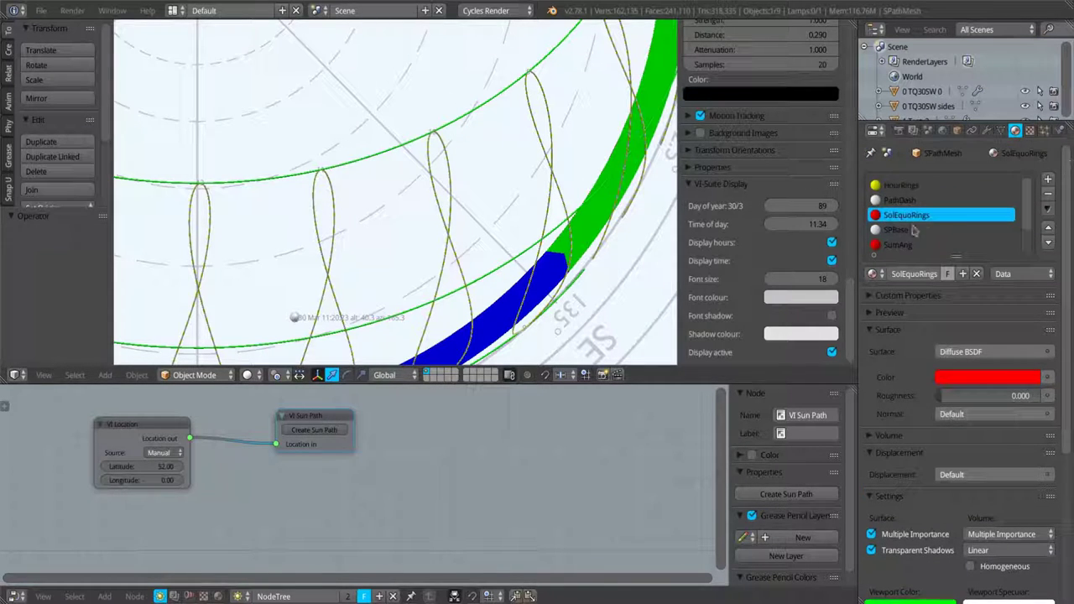
{"action": "left_click", "coordinate": [896, 187]}
{"action": "left_click", "coordinate": [977, 369]}
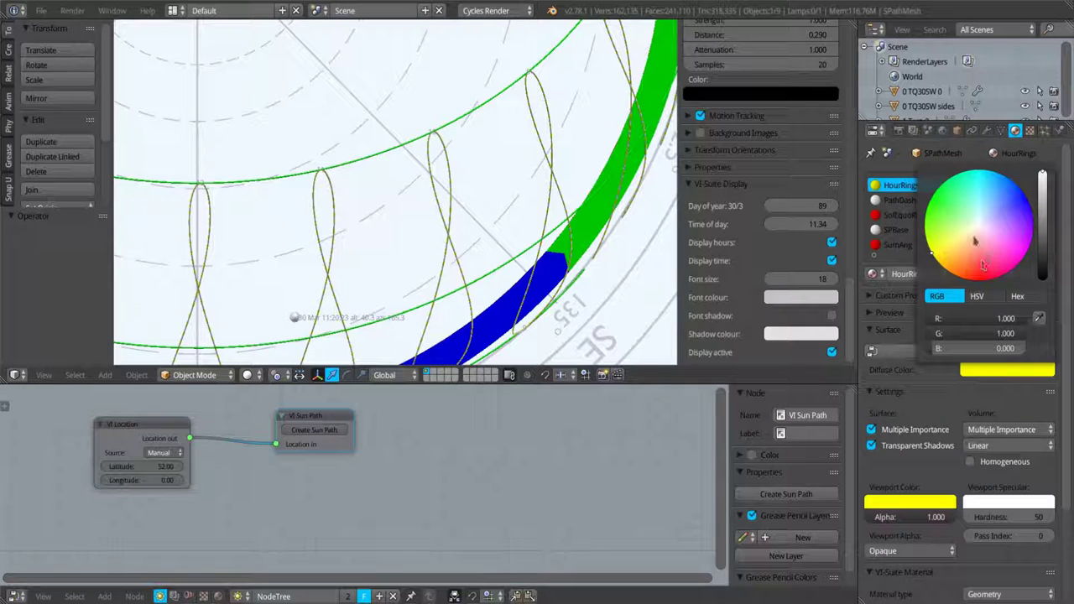
{"action": "left_click_drag", "start_coordinate": [939, 264], "coordinate": [1023, 194]}
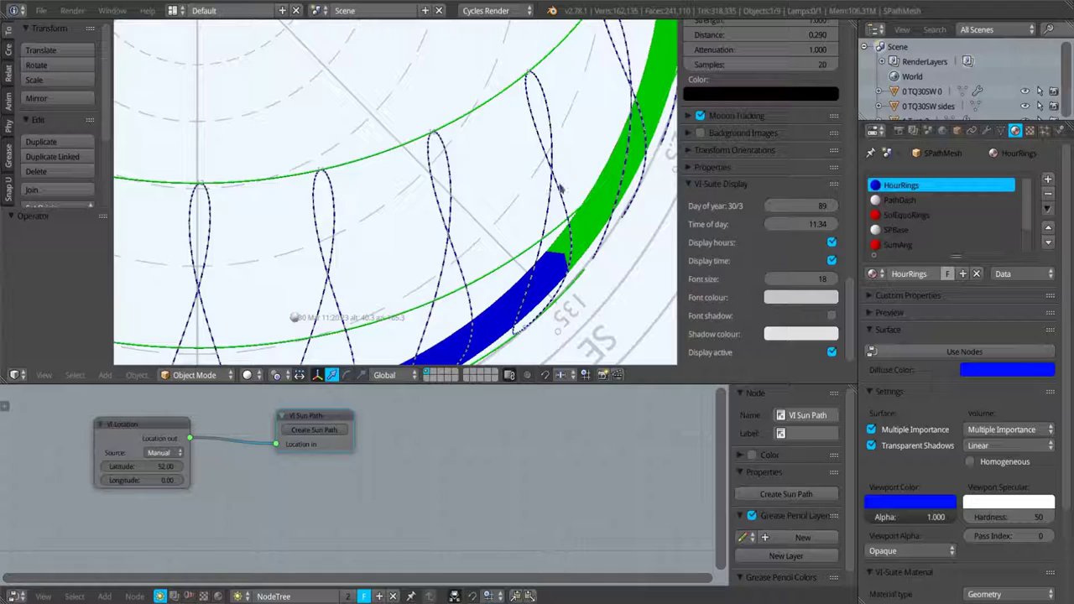
- Set the diffuse colour of the sun path's SPBase material to black
{"action": "scroll", "coordinate": [451, 203], "scroll_direction": "down", "scroll_amount": 5}
{"action": "middle_click_drag", "start_coordinate": [453, 204], "coordinate": [474, 203]}
{"action": "middle_click_drag", "start_coordinate": [454, 337], "coordinate": [423, 268]}
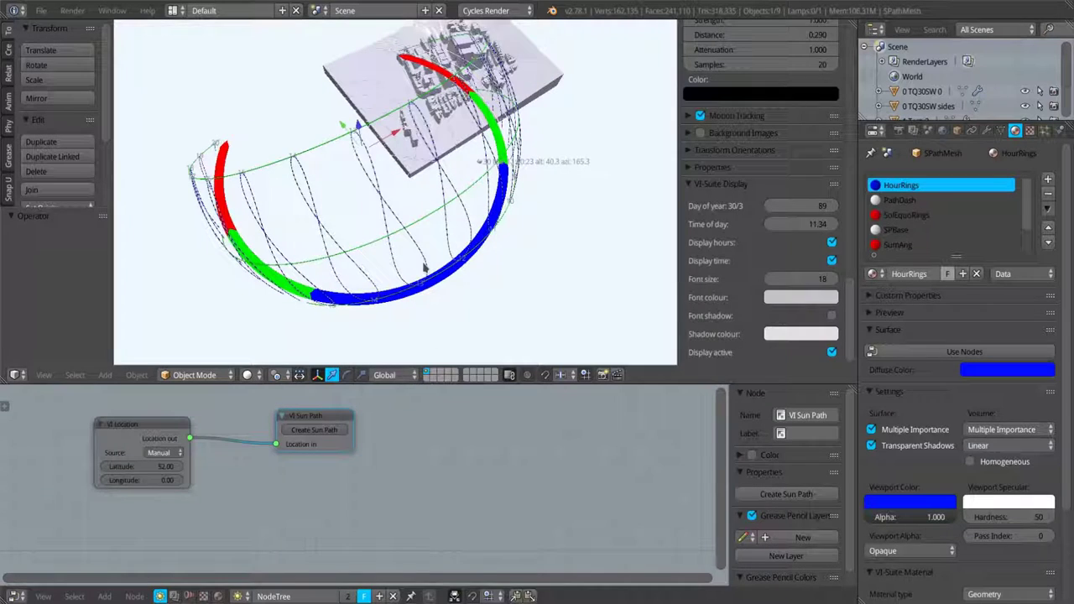
{"action": "left_click", "coordinate": [894, 230]}
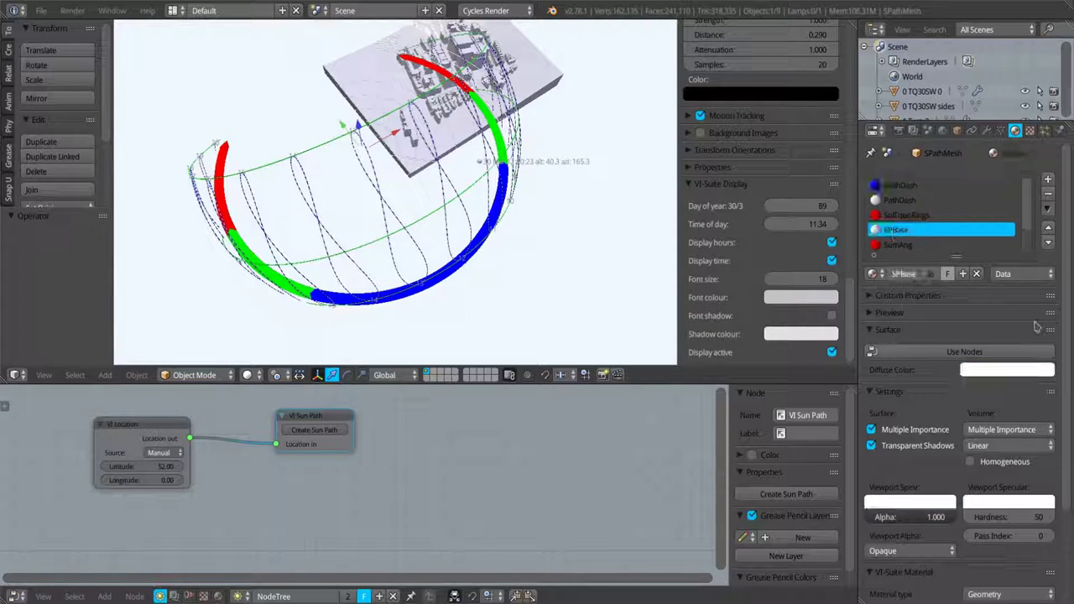
{"action": "left_click", "coordinate": [1015, 369]}
{"action": "left_click_drag", "start_coordinate": [1045, 225], "coordinate": [1045, 279]}
- Lower the sun path about 22.12 units along Z
{"action": "middle_click_drag", "start_coordinate": [417, 320], "coordinate": [480, 268]}
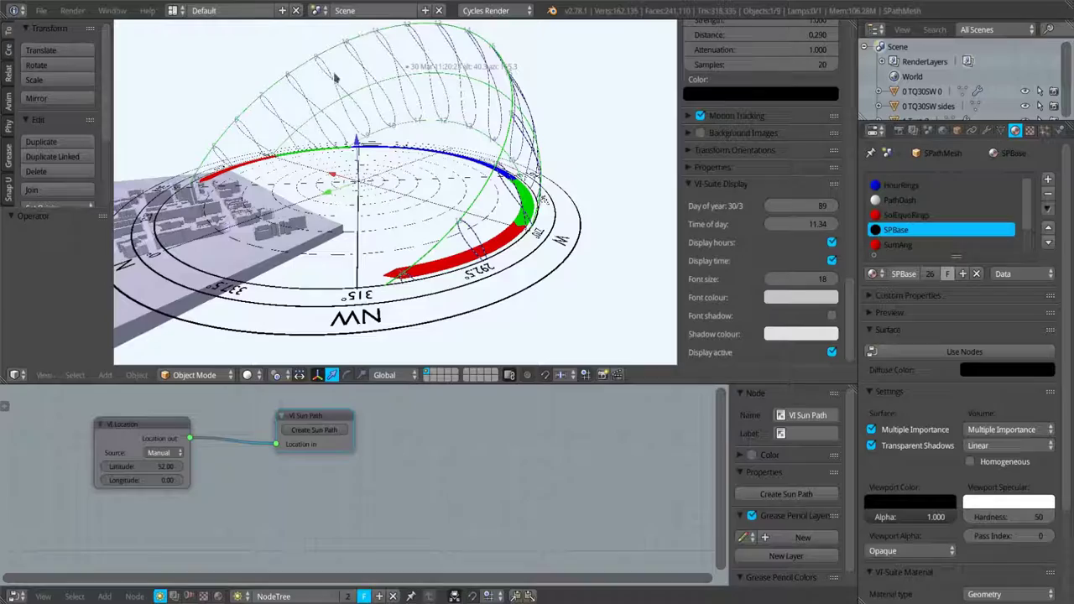
{"action": "middle_click_drag", "start_coordinate": [475, 181], "coordinate": [370, 179]}
{"action": "key", "text": "g"}
{"action": "key", "text": "z"}
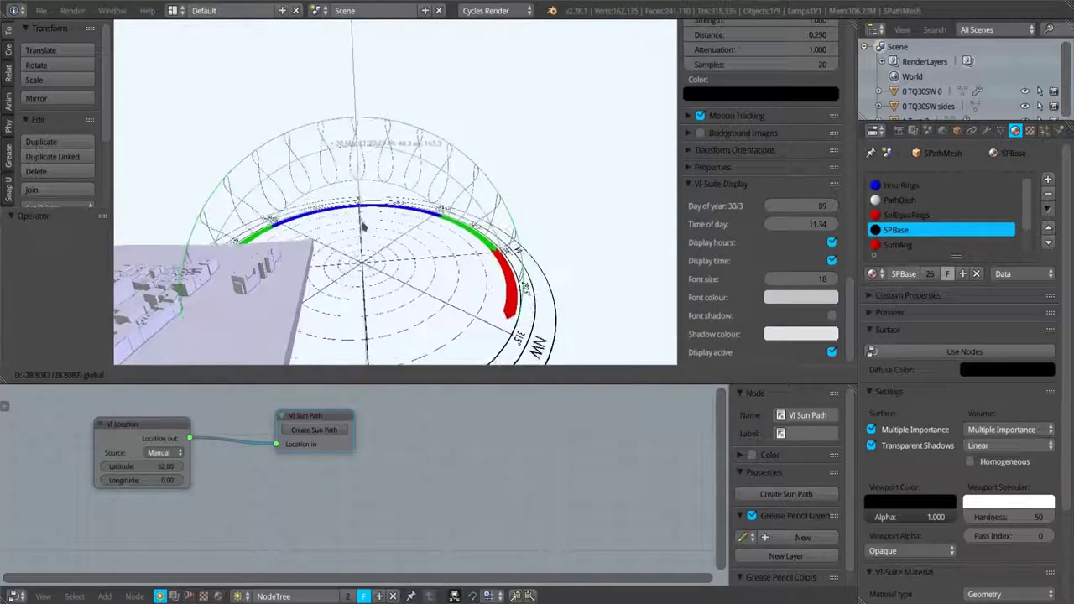
{"action": "left_click", "coordinate": [368, 219]}
- Set the World surface colour to black
{"action": "scroll", "coordinate": [425, 326], "scroll_direction": "down", "scroll_amount": 3}
{"action": "middle_click_drag", "start_coordinate": [426, 326], "coordinate": [365, 293]}
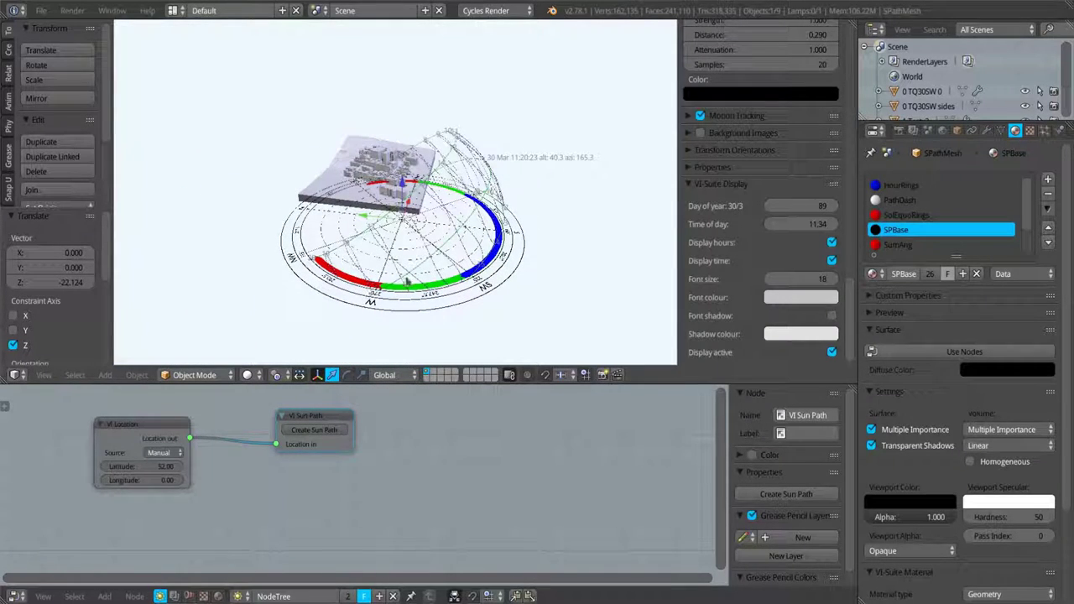
{"action": "left_click", "coordinate": [941, 130]}
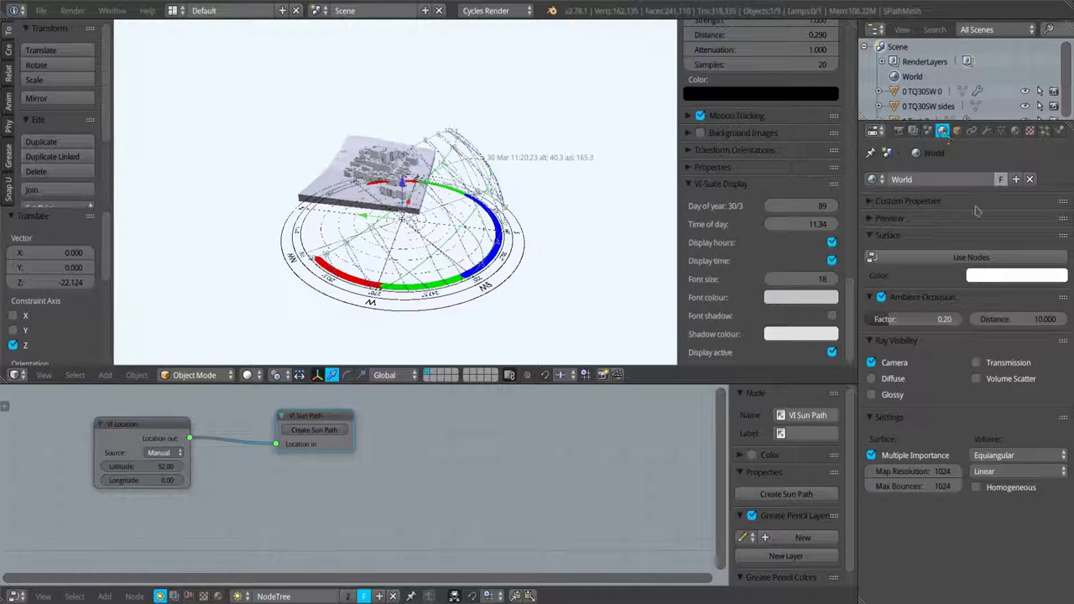
{"action": "left_click", "coordinate": [983, 278]}
{"action": "left_click_drag", "start_coordinate": [1057, 88], "coordinate": [1056, 184]}
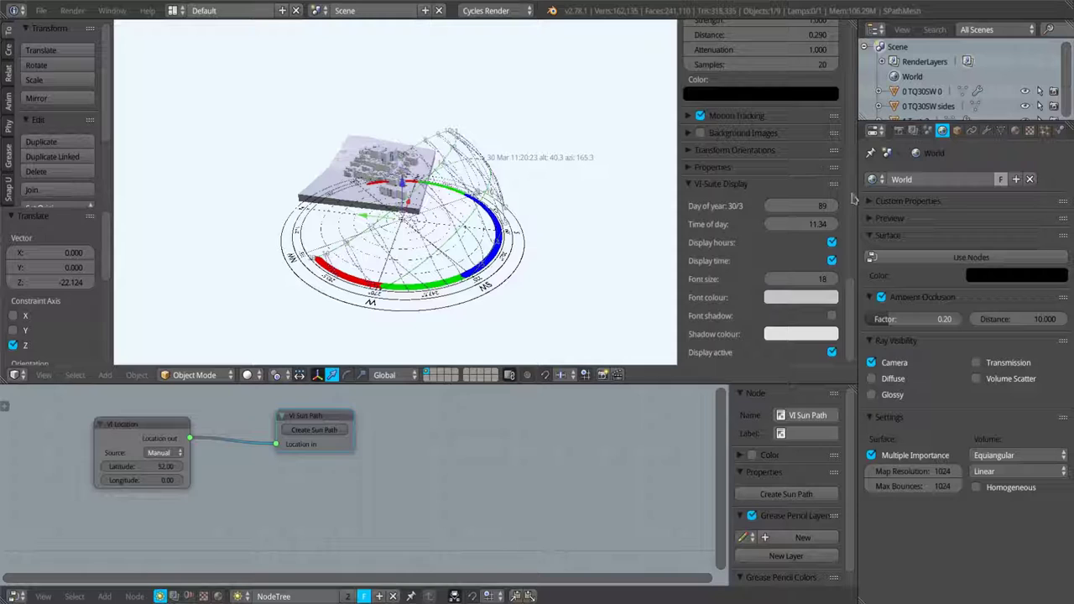
- Turn on the world background display in the 3D viewport
{"action": "scroll", "coordinate": [741, 259], "scroll_direction": "up", "scroll_amount": 6}
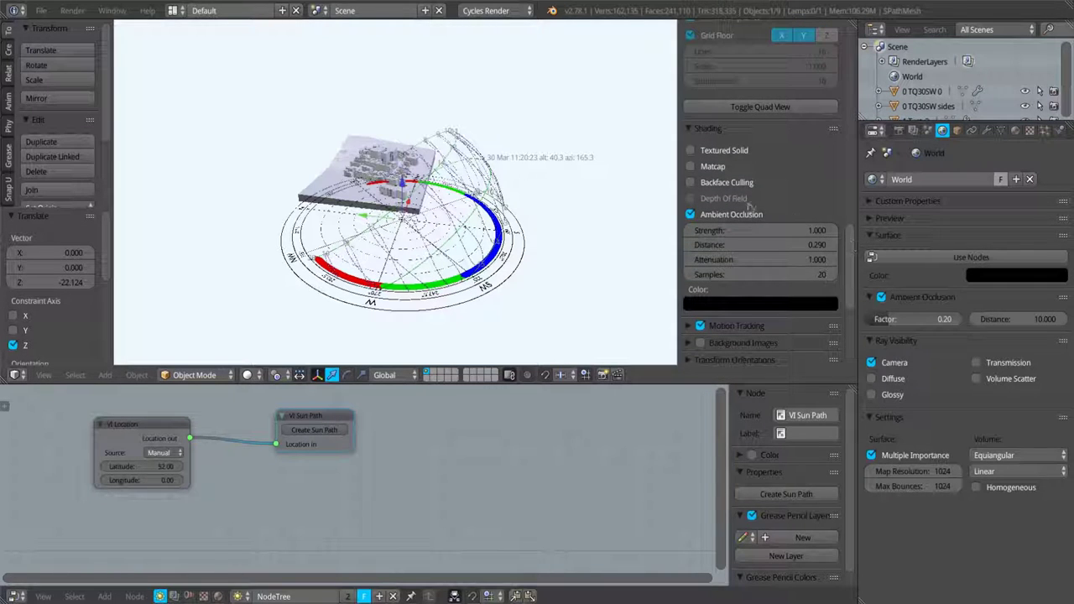
{"action": "scroll", "coordinate": [760, 183], "scroll_direction": "down", "scroll_amount": 2}
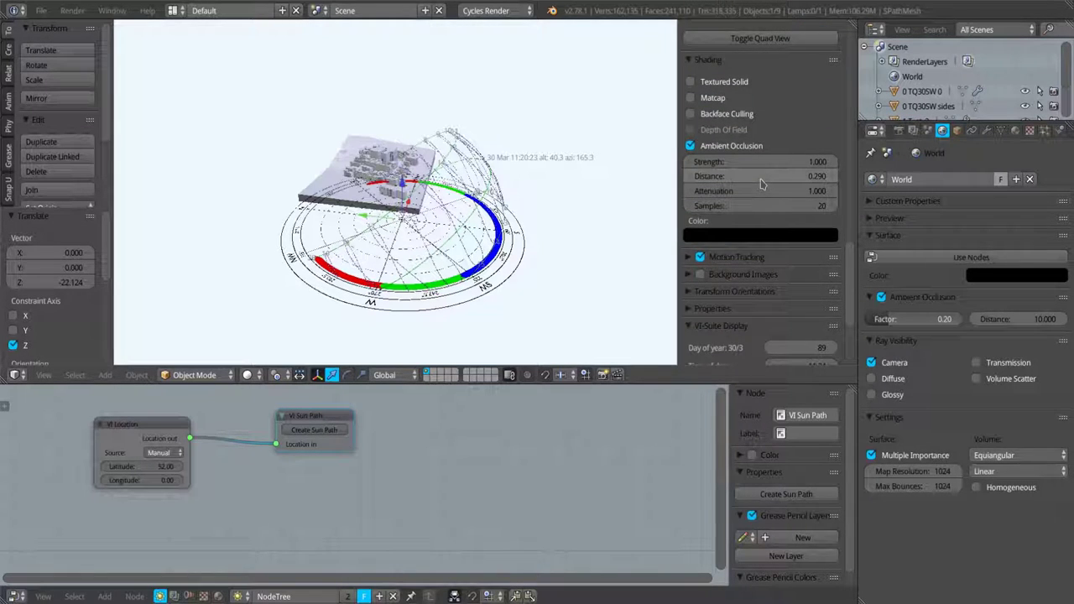
{"action": "scroll", "coordinate": [760, 184], "scroll_direction": "up", "scroll_amount": 8}
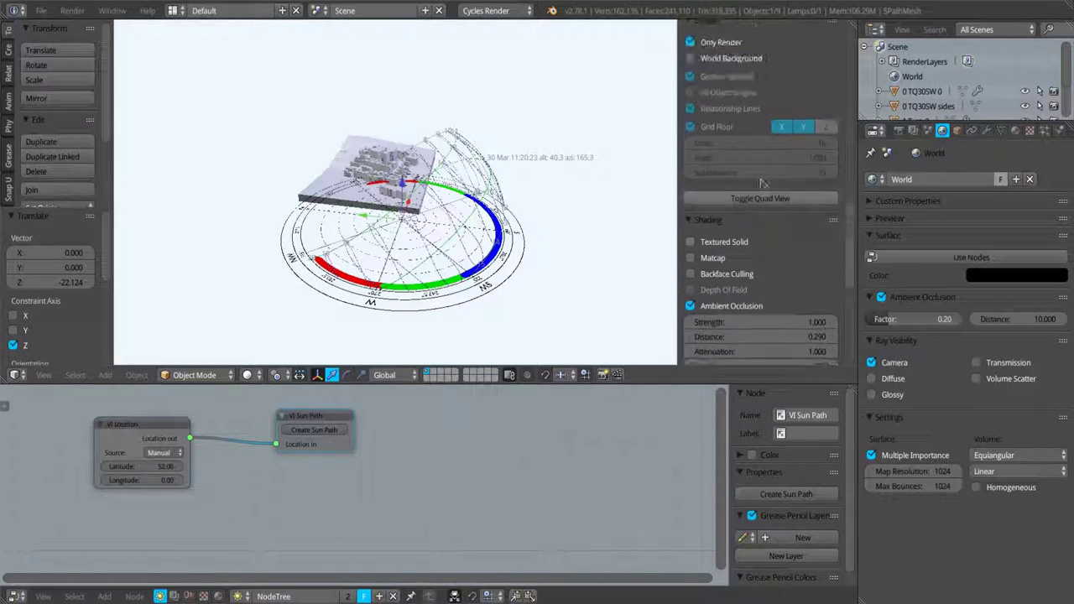
{"action": "left_click", "coordinate": [690, 59]}
{"action": "middle_click_drag", "start_coordinate": [460, 277], "coordinate": [537, 240]}
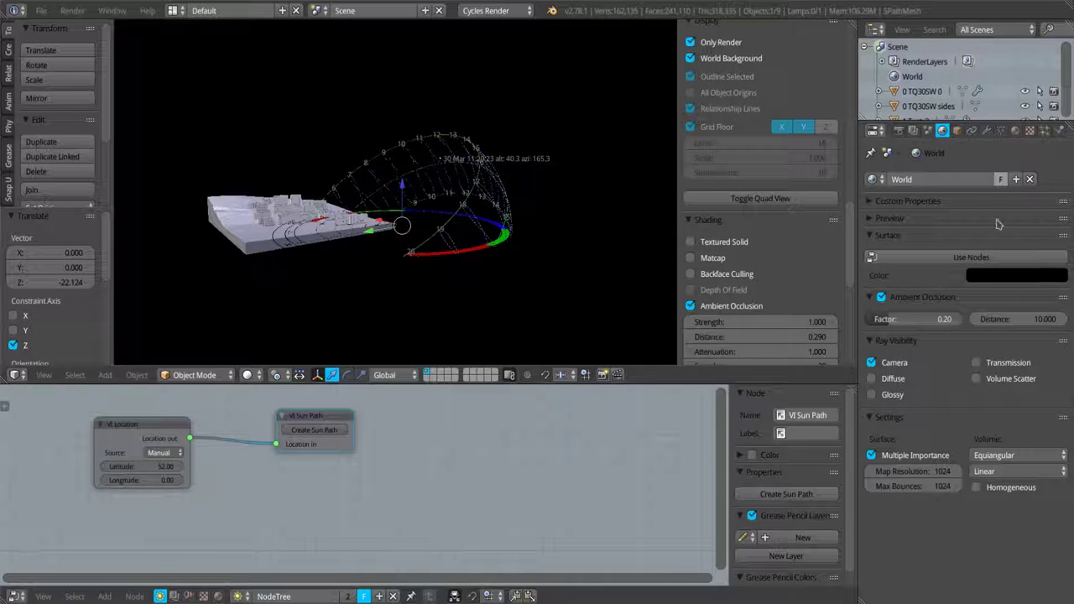
- Set the diffuse colour of the sun path's SPBase material to white
{"action": "left_click", "coordinate": [1015, 130]}
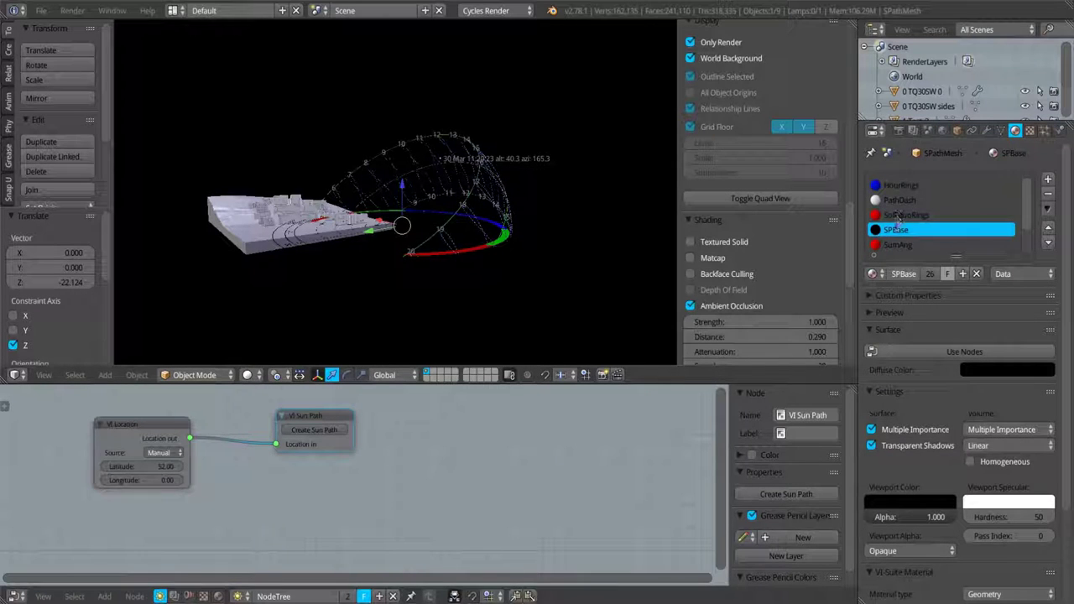
{"action": "left_click", "coordinate": [978, 370]}
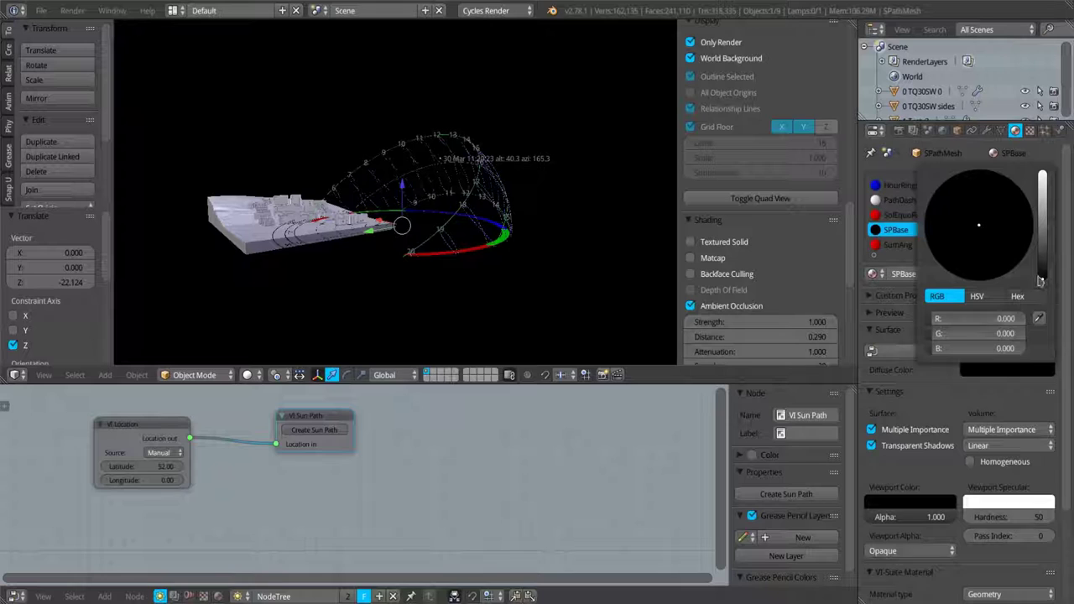
{"action": "left_click_drag", "start_coordinate": [1042, 277], "coordinate": [1042, 174]}
{"action": "middle_click_drag", "start_coordinate": [570, 240], "coordinate": [536, 234]}
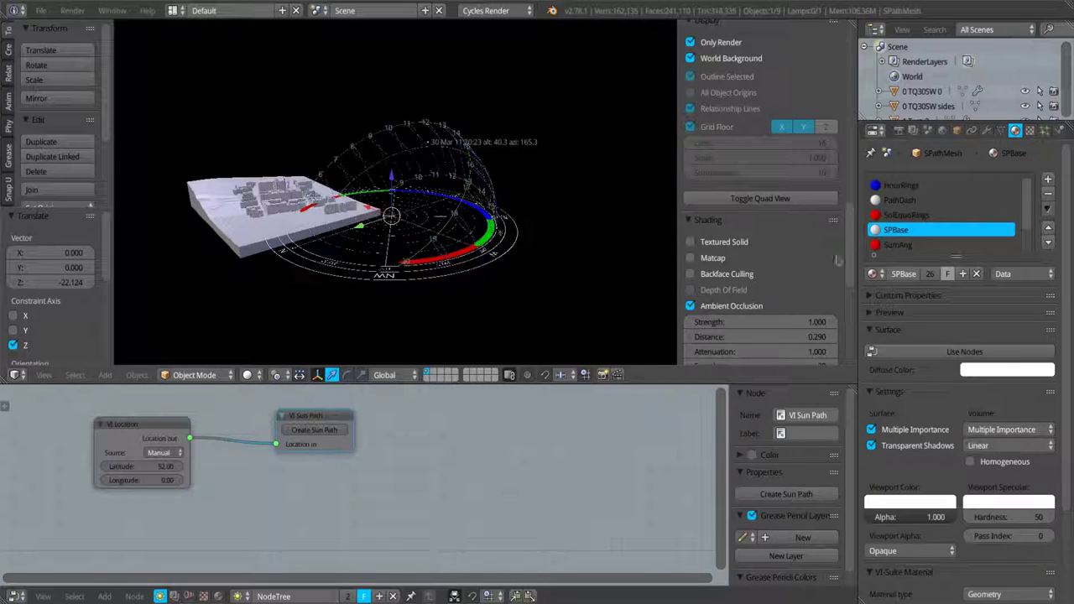
- Raise the sun path about 6.89 units along Z and move it about 51.97 units along X
{"action": "scroll", "coordinate": [755, 286], "scroll_direction": "down", "scroll_amount": 8}
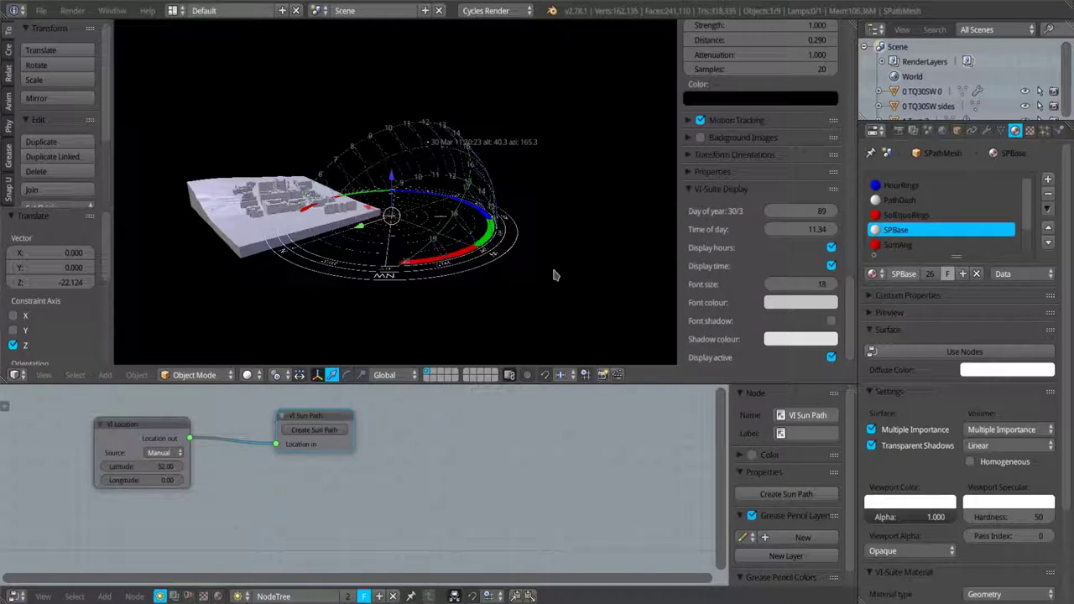
{"action": "middle_click_drag", "start_coordinate": [423, 320], "coordinate": [479, 305]}
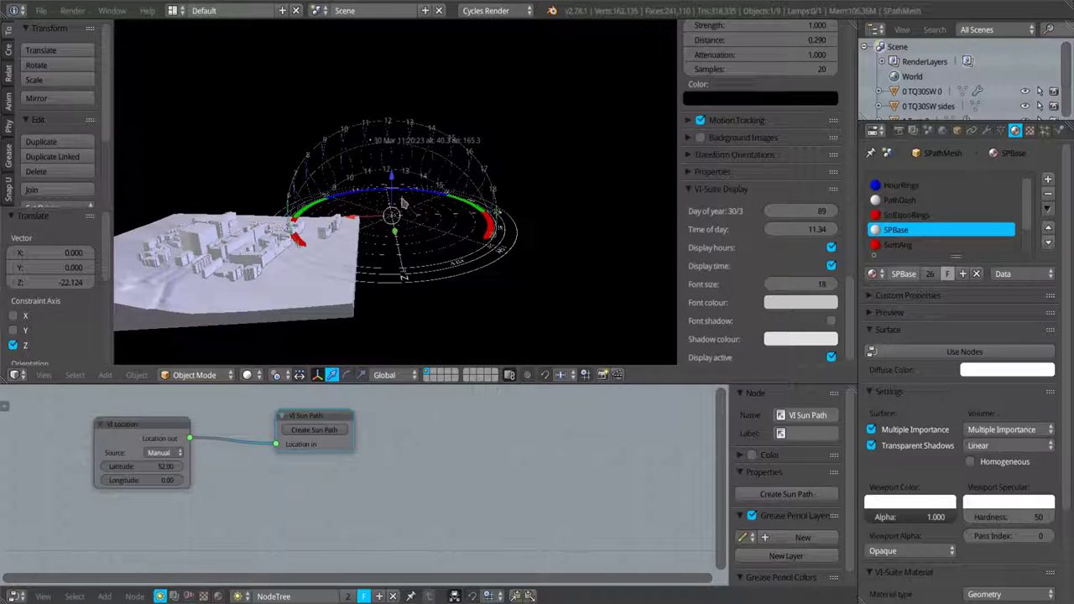
{"action": "left_click_drag", "start_coordinate": [394, 183], "coordinate": [394, 168]}
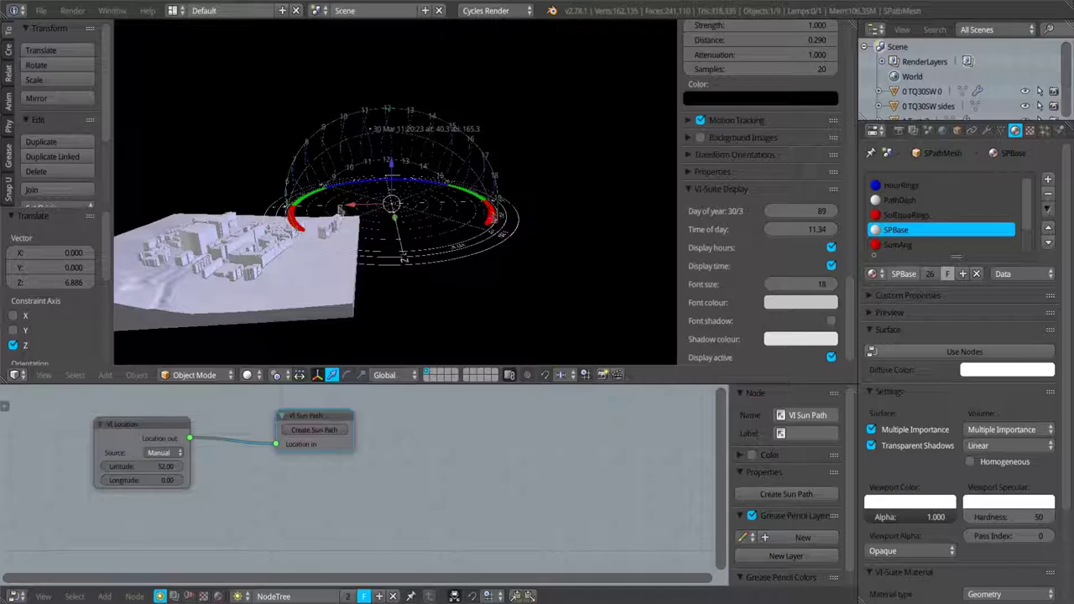
{"action": "key", "text": "g"}
{"action": "key", "text": "x"}
{"action": "left_click", "coordinate": [296, 248]}
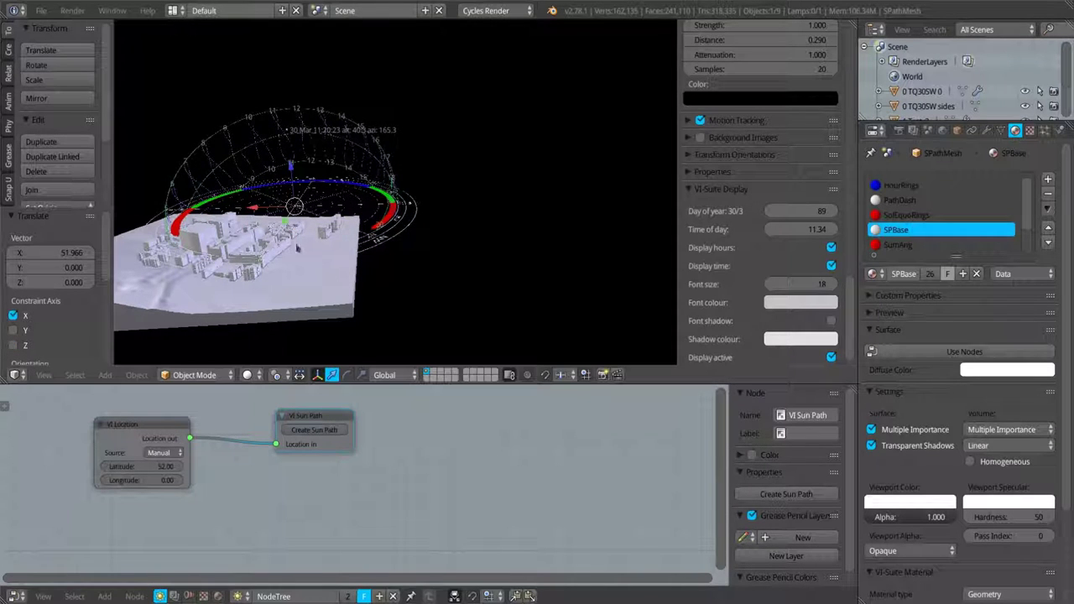
- Scale the sun path down uniformly by a factor of about 0.52
{"action": "middle_click_drag", "start_coordinate": [302, 252], "coordinate": [394, 260]}
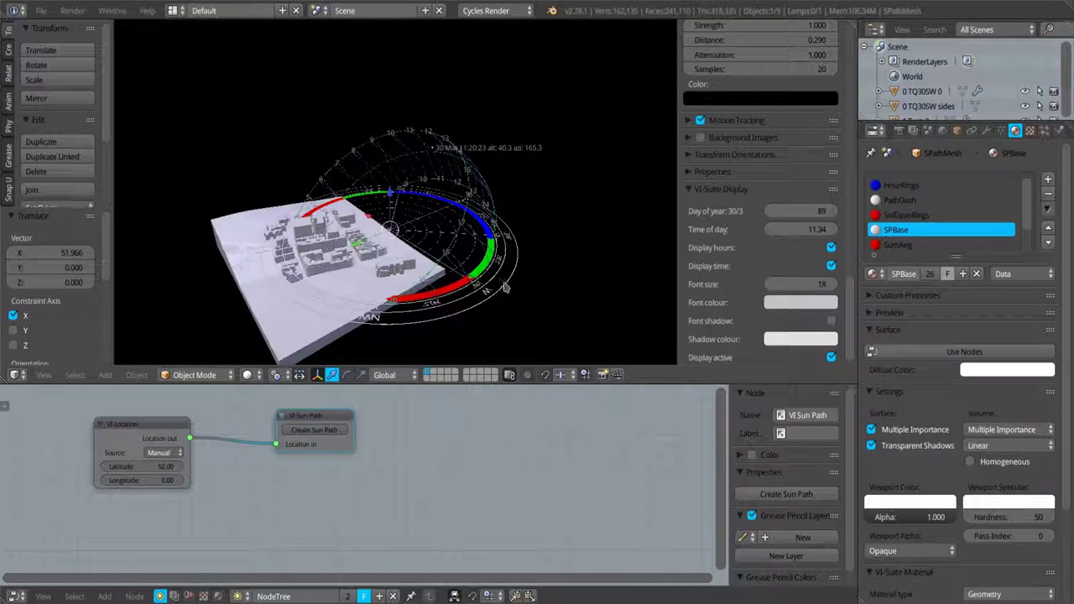
{"action": "key", "text": "s"}
{"action": "left_click", "coordinate": [455, 268]}
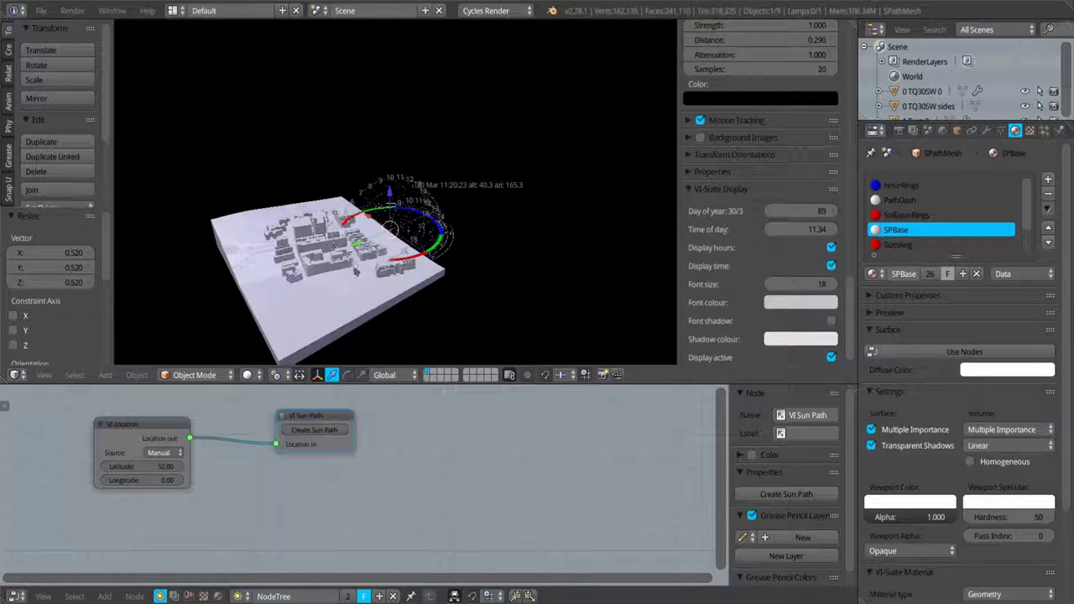
{"action": "middle_click_drag", "start_coordinate": [456, 268], "coordinate": [375, 251]}
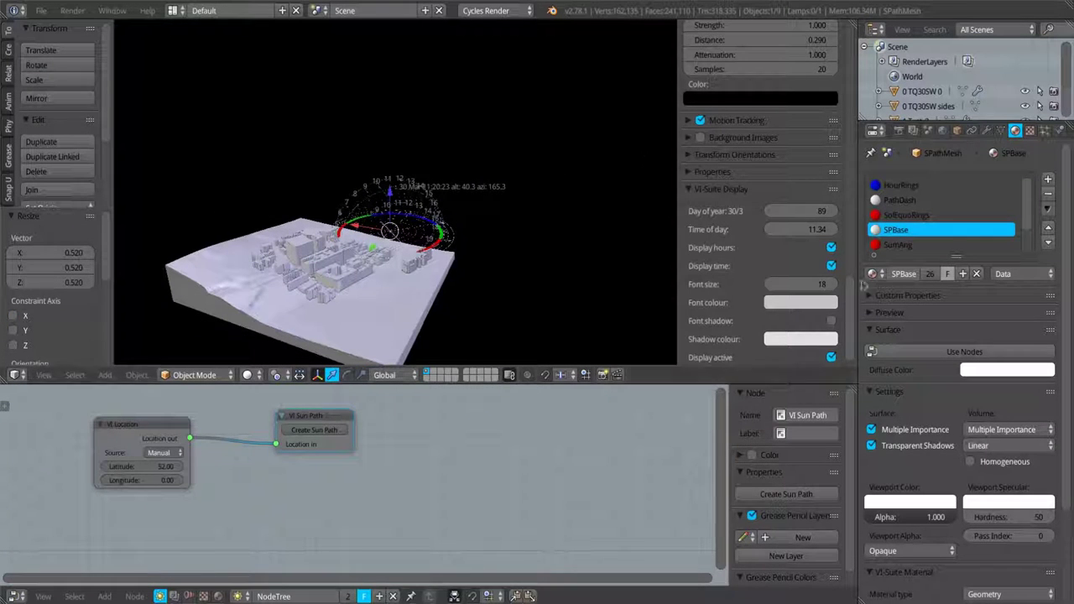
- Turn off the sun path's hour and time labels in the VI-Suite display settings
{"action": "left_click", "coordinate": [830, 249]}
{"action": "middle_click_drag", "start_coordinate": [604, 277], "coordinate": [738, 283]}
{"action": "left_click", "coordinate": [830, 266]}
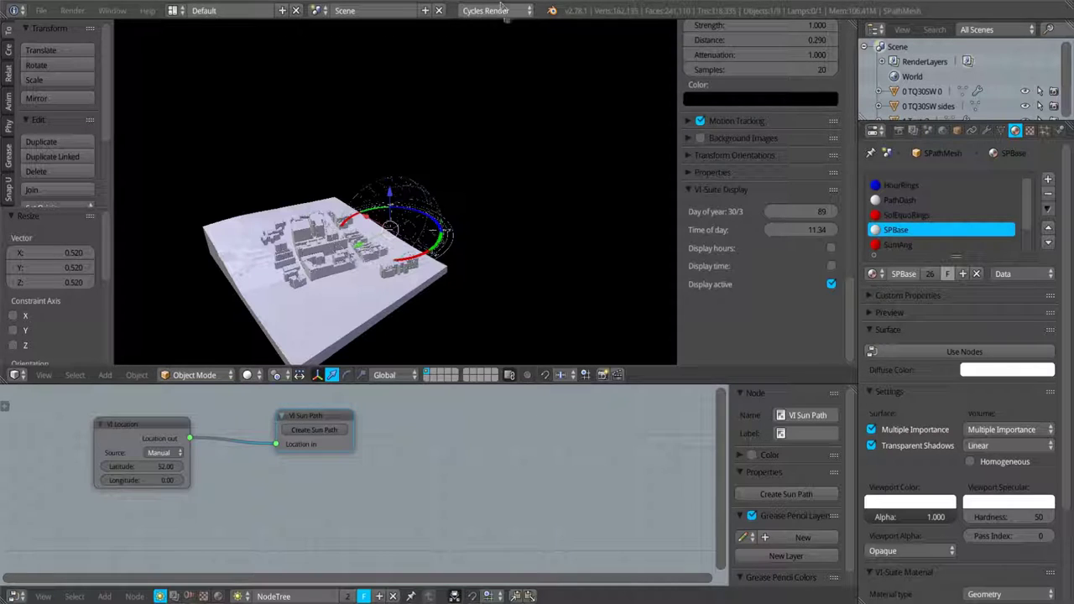
- Preview the city close up in rendered shading and set the sun path's day of year to 158
{"action": "key", "text": "shift+z"}
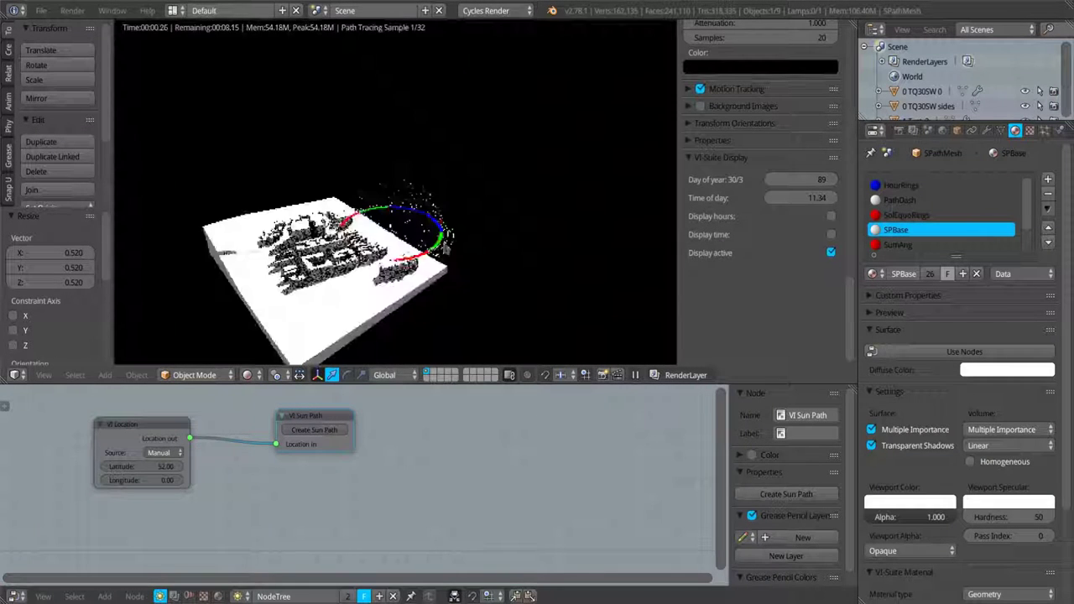
{"action": "middle_click_drag", "start_coordinate": [394, 252], "coordinate": [541, 252]}
{"action": "scroll", "coordinate": [394, 197], "scroll_direction": "up", "scroll_amount": 8}
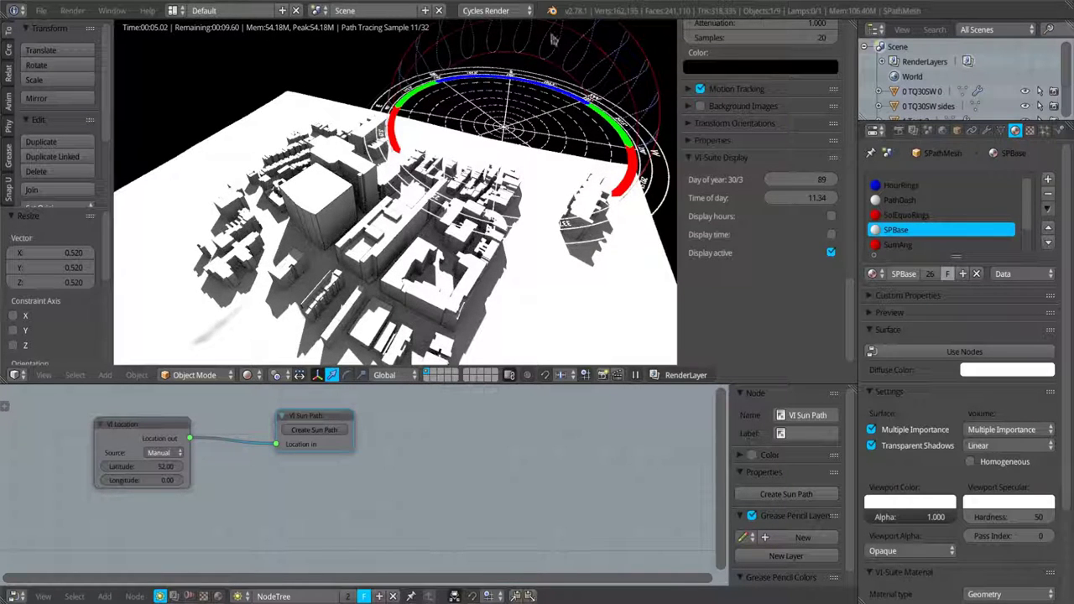
{"action": "left_click_drag", "start_coordinate": [781, 179], "coordinate": [794, 183]}
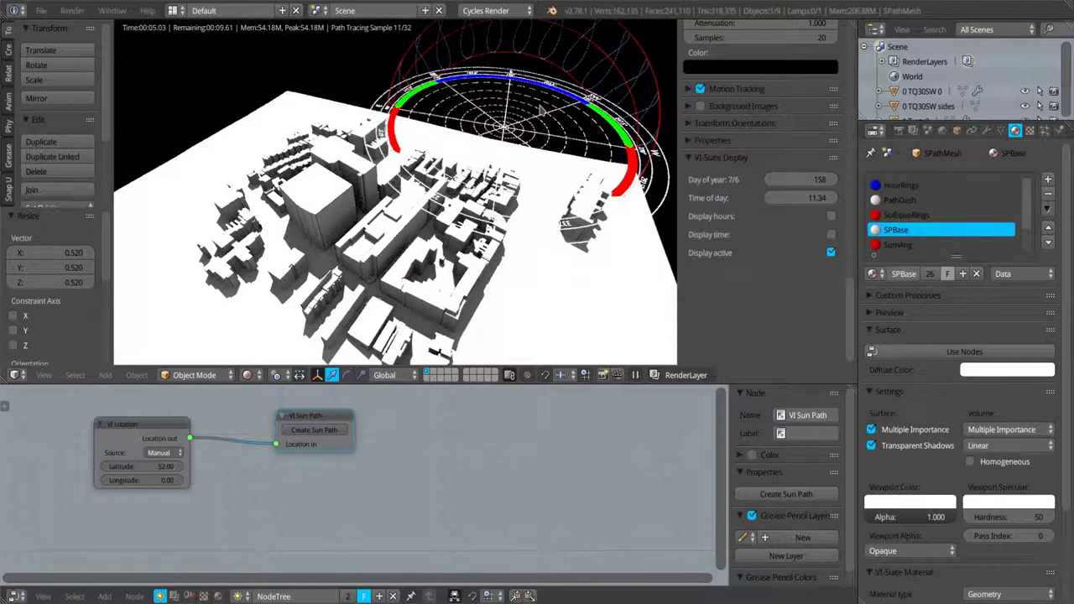
- Return to solid shading, lower the sun path about 8.66 units along Z and scale it by about 0.563
{"action": "key", "text": "shift+z"}
{"action": "key", "text": "g"}
{"action": "key", "text": "z"}
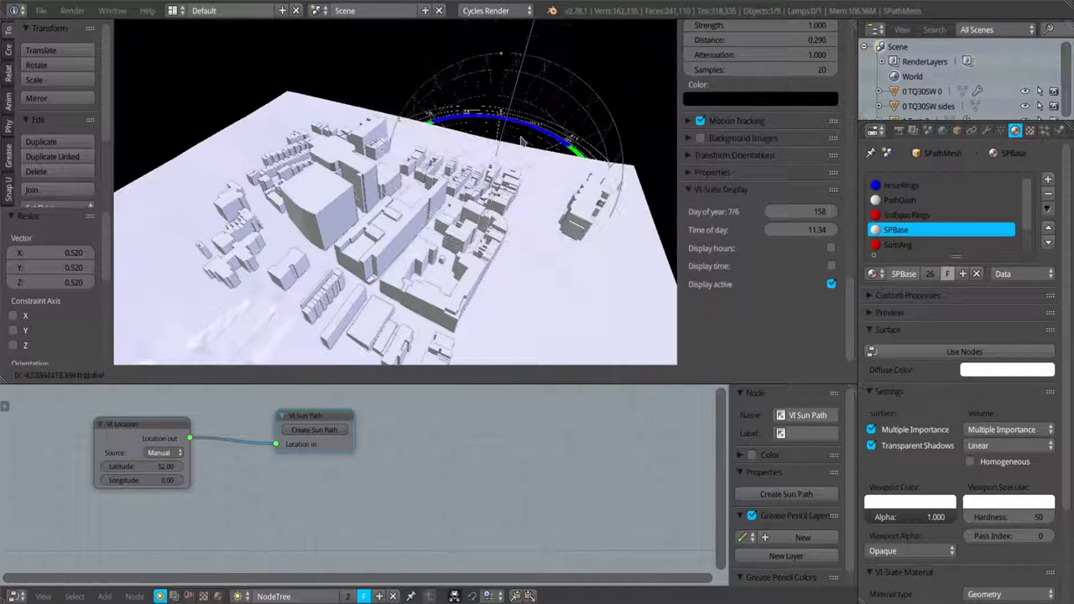
{"action": "left_click", "coordinate": [521, 126]}
{"action": "key", "text": "s"}
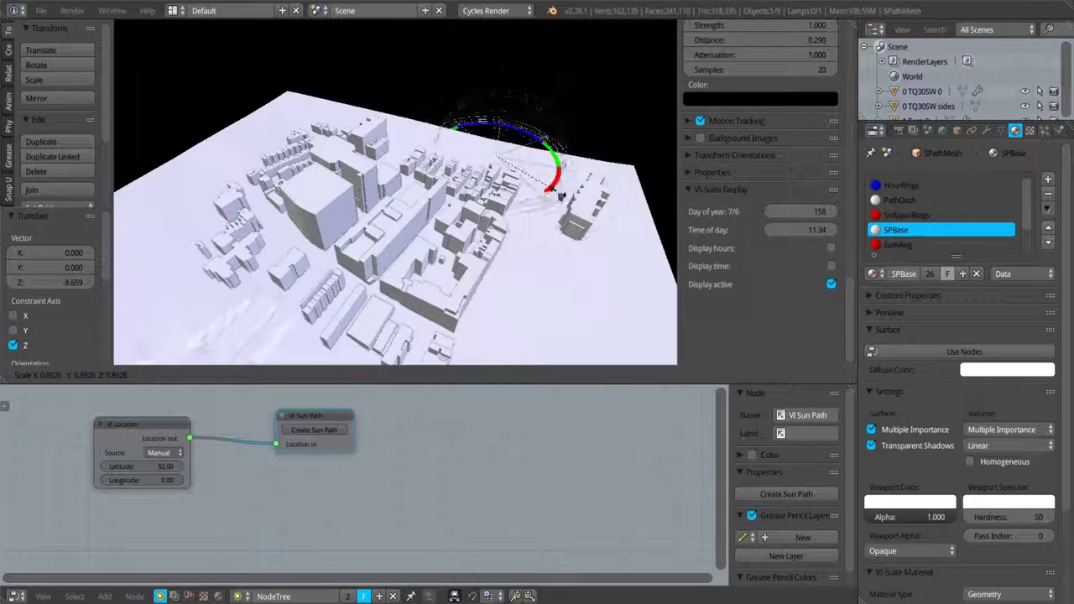
{"action": "left_click", "coordinate": [559, 196]}
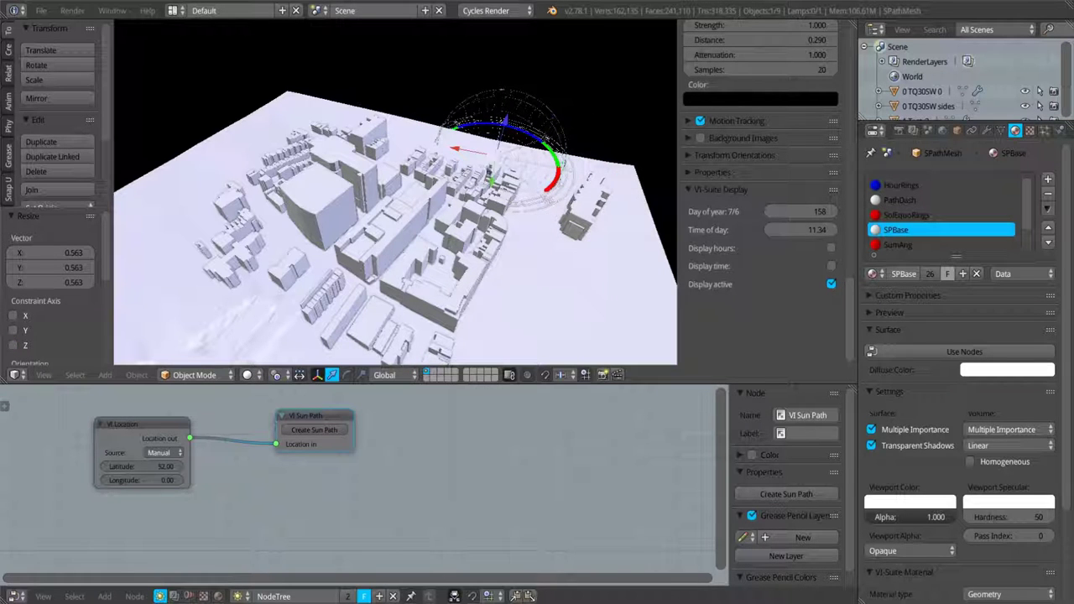
- Move the sun path about -20.79 units along X and about 30.52 units along Y
{"action": "key", "text": "g"}
{"action": "key", "text": "x"}
{"action": "left_click", "coordinate": [600, 138]}
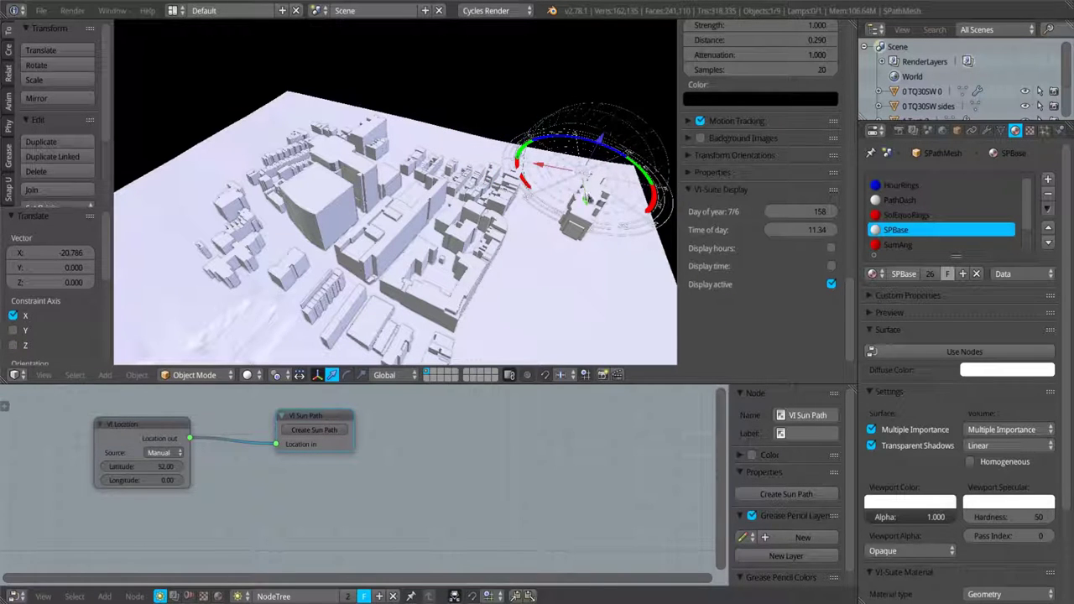
{"action": "key", "text": "g"}
{"action": "key", "text": "y"}
{"action": "left_click", "coordinate": [599, 304]}
{"action": "middle_click_drag", "start_coordinate": [599, 303], "coordinate": [497, 259]}
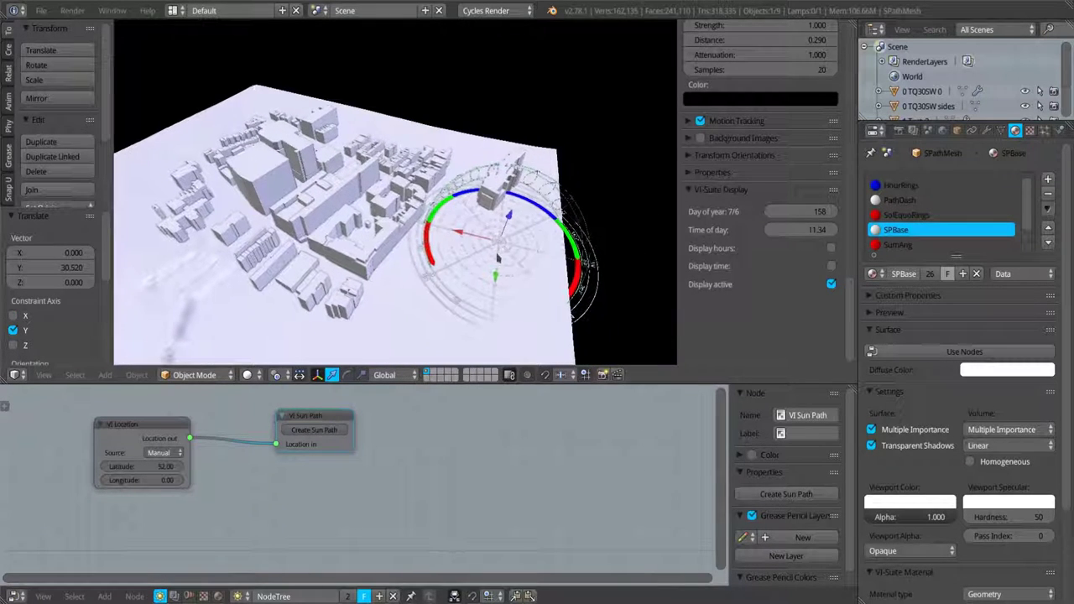
- Raise the sun path about 1.84 units along Z and shift it about 5.71 units along Y
{"action": "key", "text": "g"}
{"action": "key", "text": "z"}
{"action": "left_click", "coordinate": [506, 250]}
{"action": "key", "text": "g"}
{"action": "key", "text": "z"}
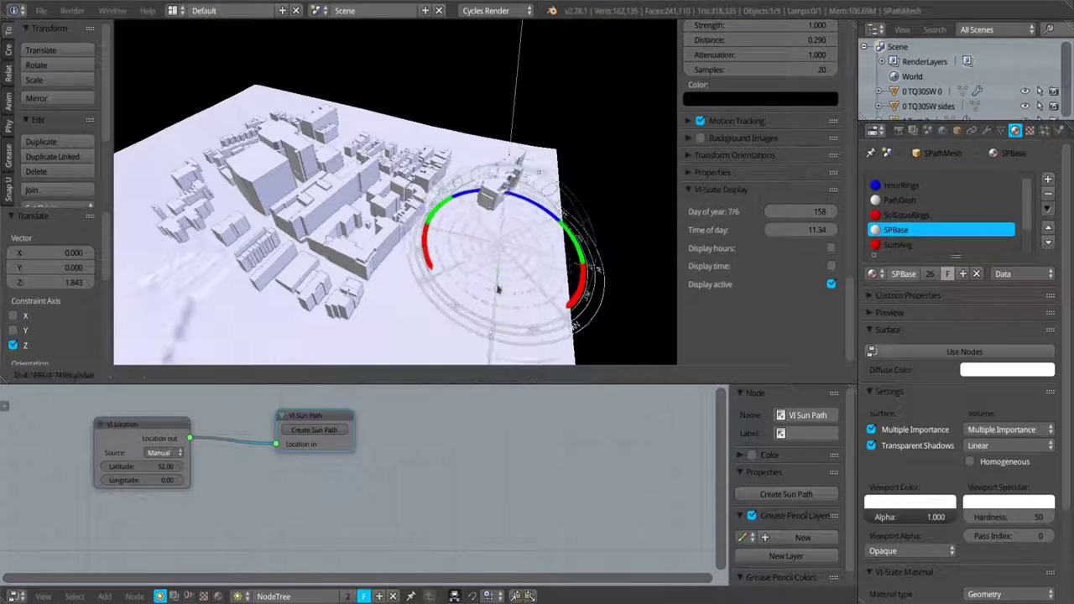
{"action": "key", "text": "y"}
{"action": "left_click", "coordinate": [529, 307]}
{"action": "middle_click_drag", "start_coordinate": [531, 309], "coordinate": [548, 264]}
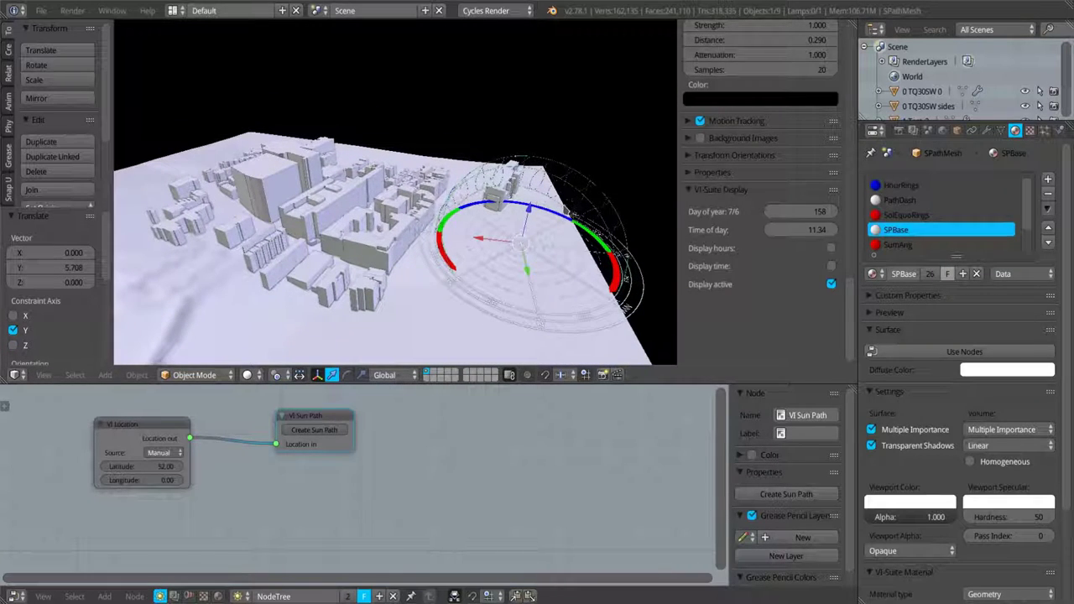
- Scale the sun path by about 0.597 and move it about 4.49 units along X, beside the buildings
{"action": "key", "text": "shift+z"}
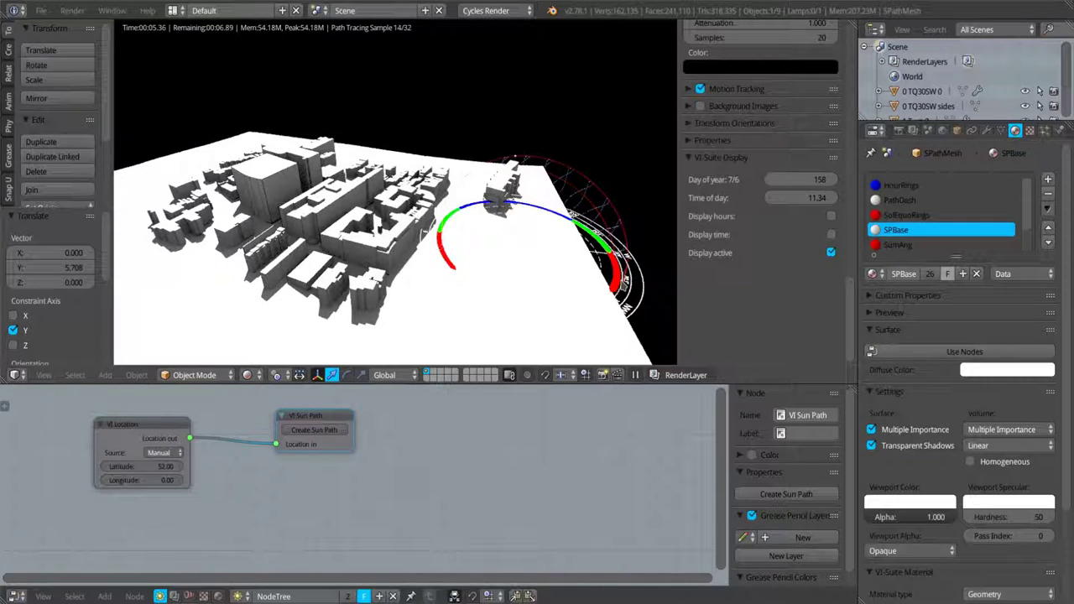
{"action": "key", "text": "s"}
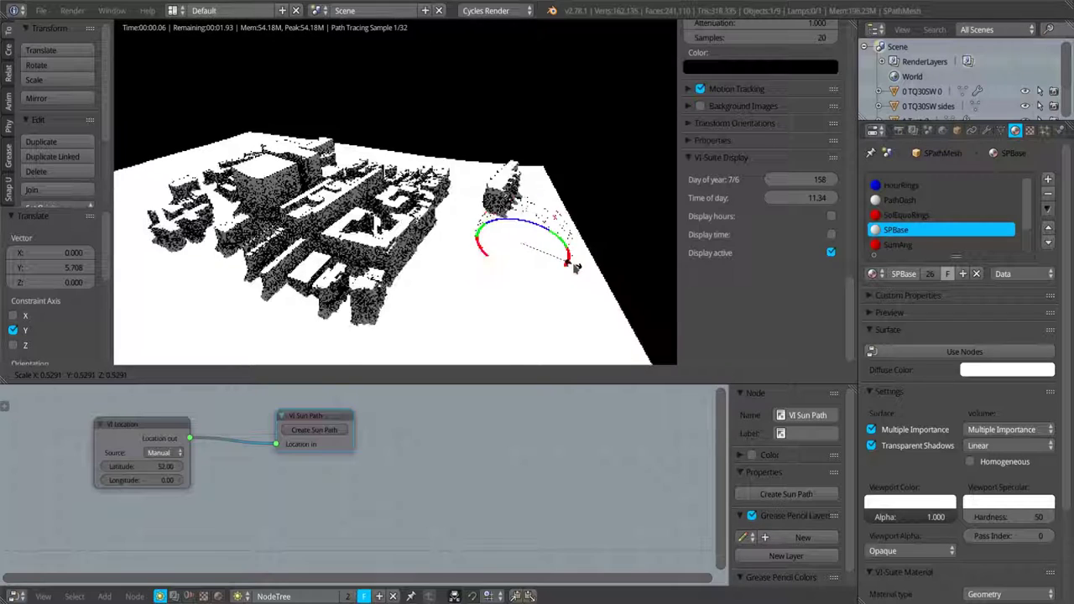
{"action": "left_click", "coordinate": [587, 269]}
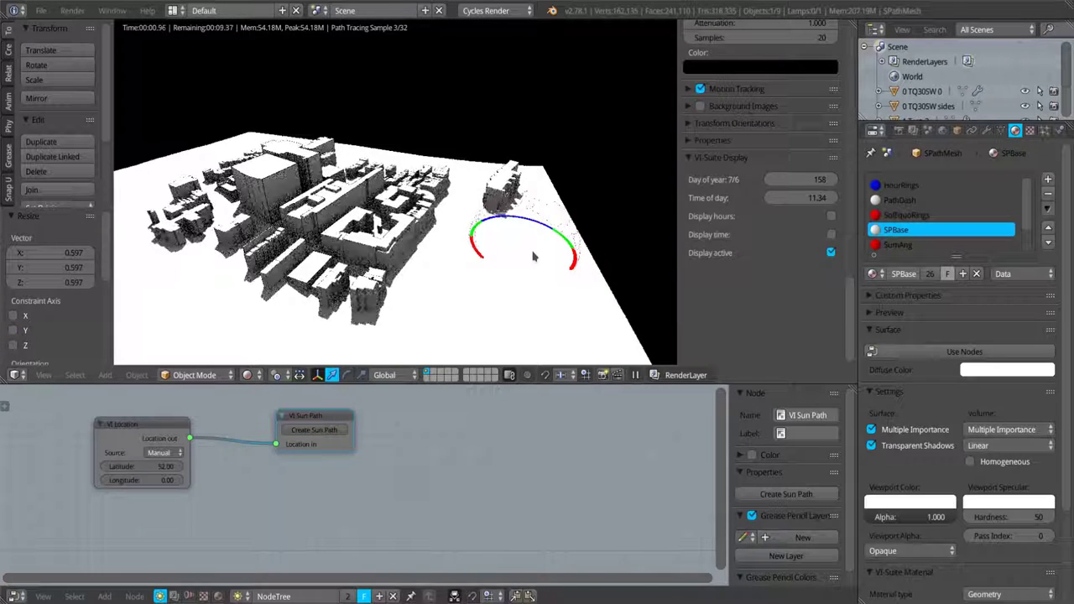
{"action": "key", "text": "shift+z"}
{"action": "key", "text": "g"}
{"action": "key", "text": "x"}
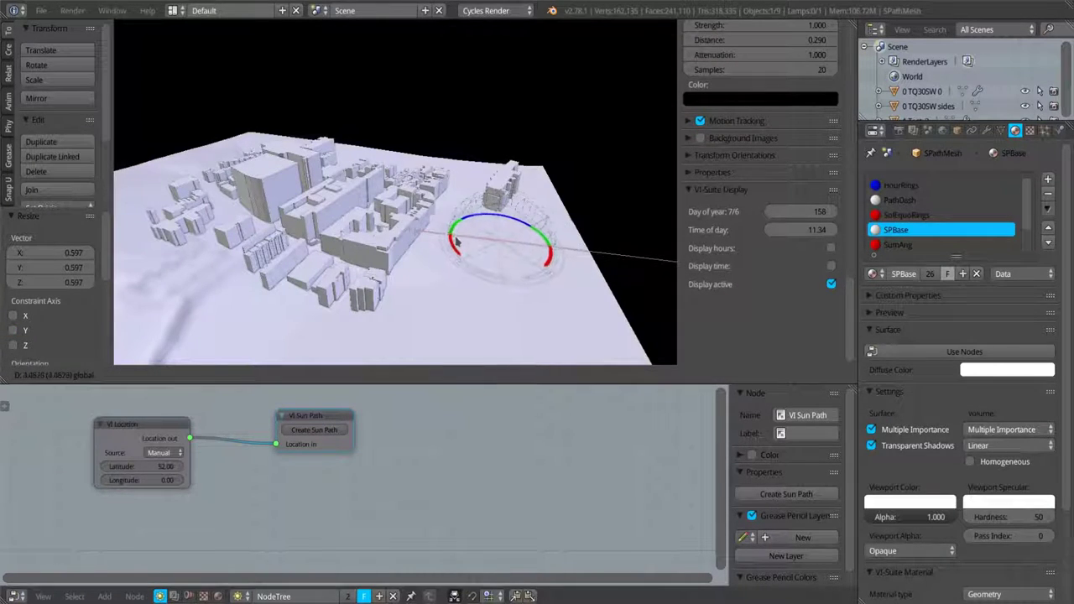
{"action": "left_click", "coordinate": [456, 241]}
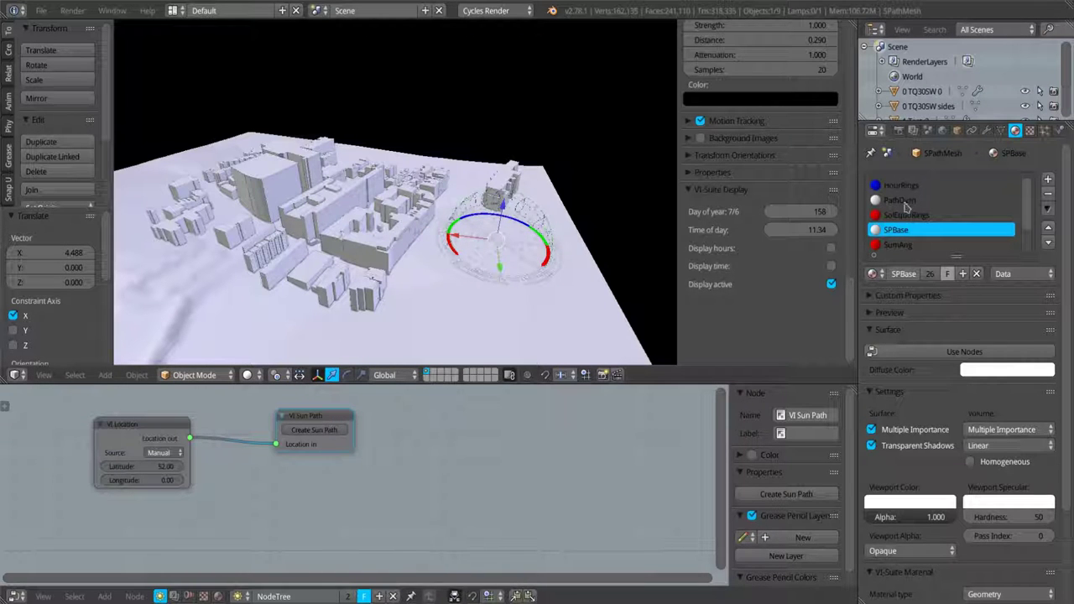
- Set the diffuse colour of the sun path's SPBase material to black
{"action": "left_click", "coordinate": [999, 370]}
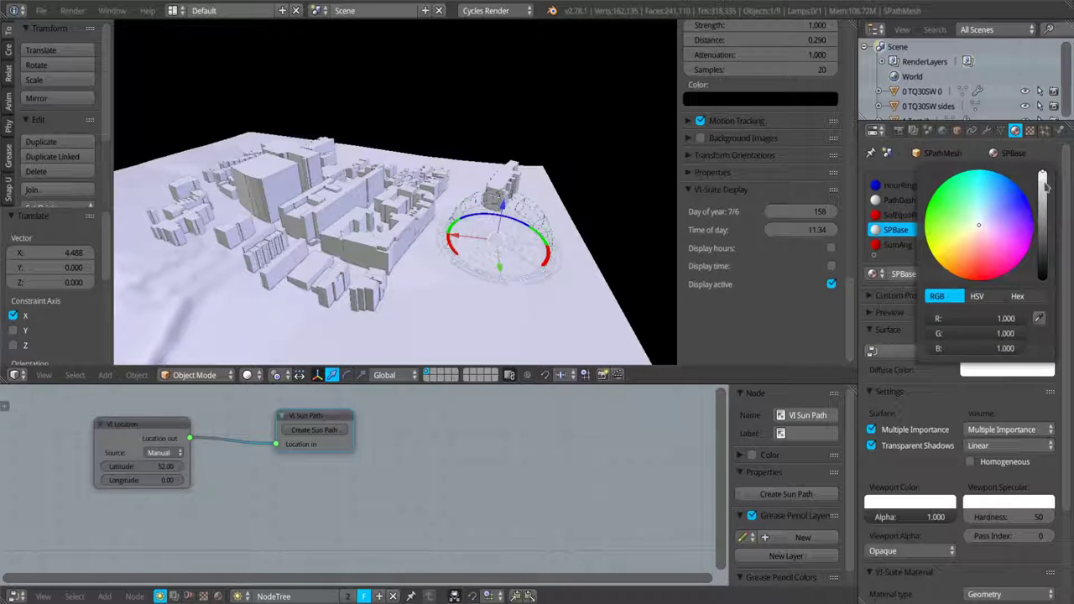
{"action": "left_click_drag", "start_coordinate": [1044, 181], "coordinate": [1043, 276]}
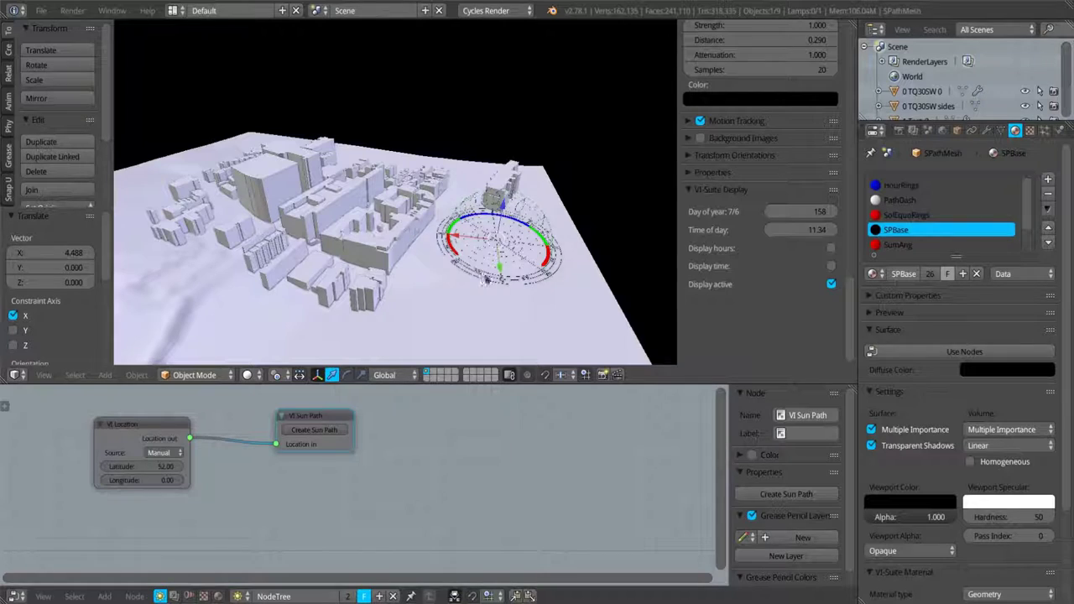
{"action": "key", "text": "shift+a"}
- Show the city and sun path close up in rendered shading and set the day of year to 365
{"action": "key", "text": "shift+z"}
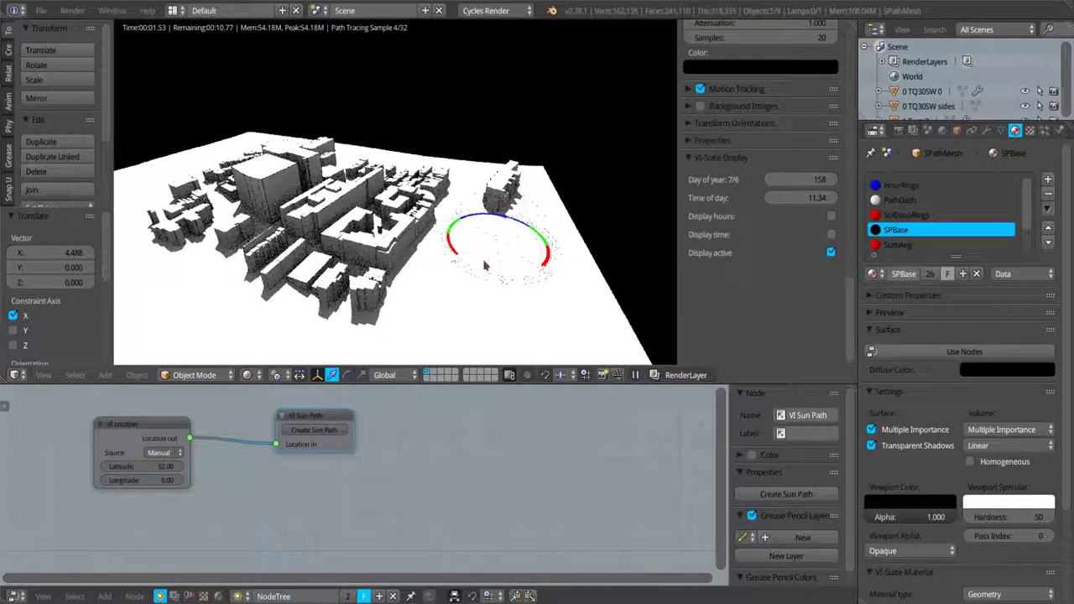
{"action": "mouse_move", "coordinate": [484, 265]}
{"action": "middle_mouse_down"}
{"action": "mouse_move", "coordinate": [467, 241]}
{"action": "mouse_move", "coordinate": [434, 245]}
{"action": "middle_mouse_up"}
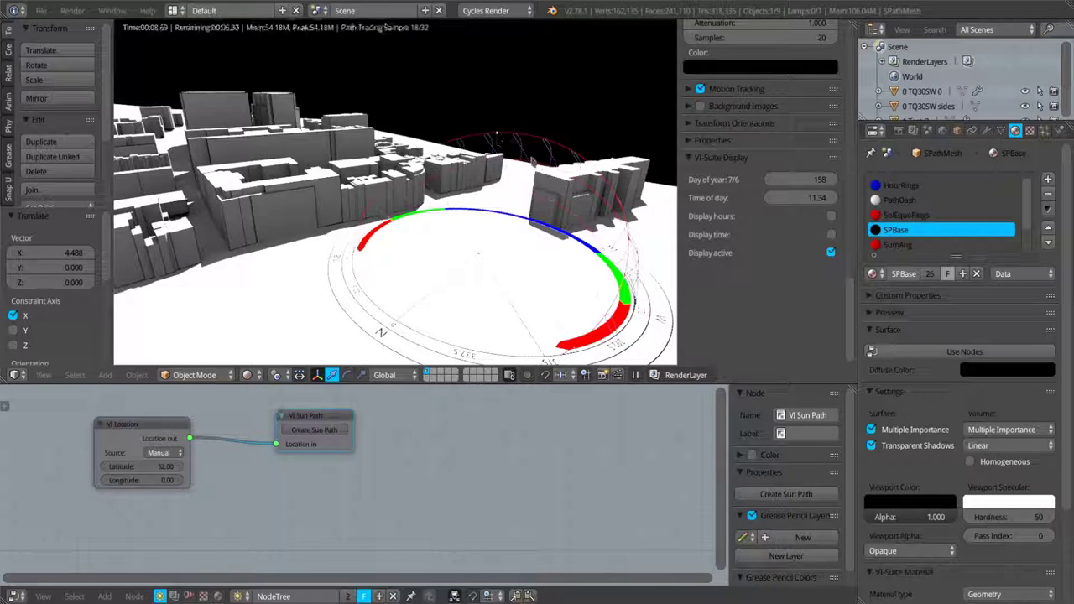
{"action": "mouse_move", "coordinate": [794, 188]}
{"action": "left_mouse_down"}
{"action": "mouse_move", "coordinate": [927, 188]}
{"action": "mouse_move", "coordinate": [808, 180]}
{"action": "left_mouse_up"}
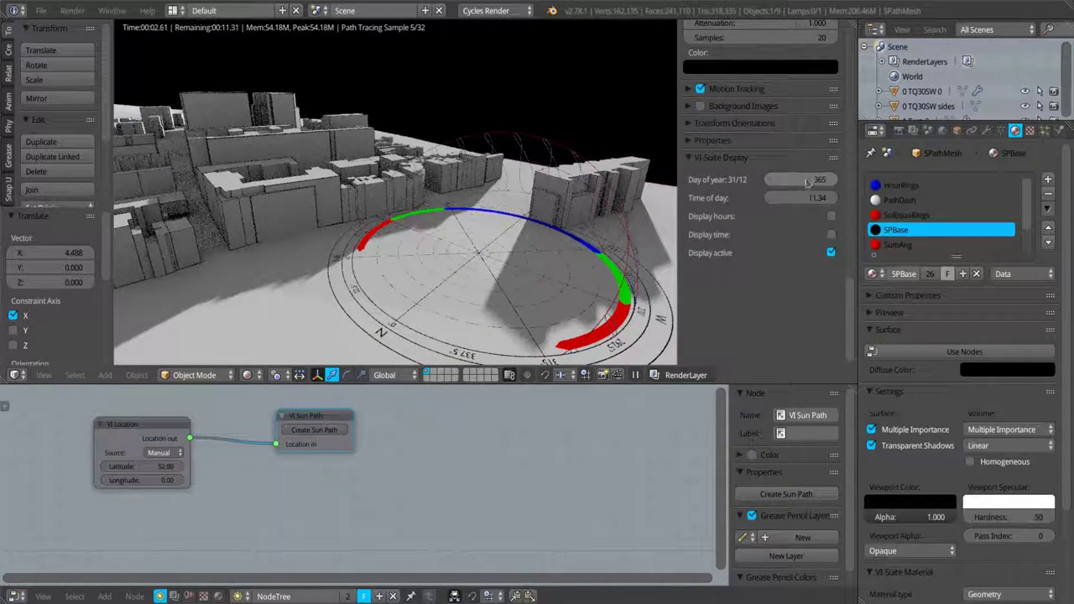
- Set the sun path's day of year to 22 and the time of day to 12.03
{"action": "left_click_drag", "start_coordinate": [808, 180], "coordinate": [697, 179]}
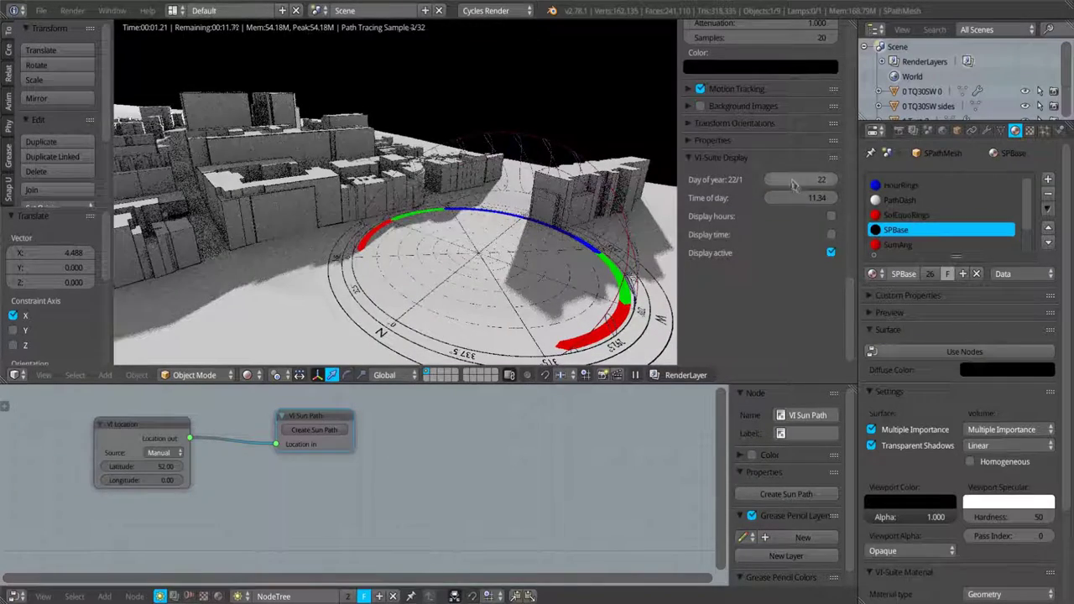
{"action": "mouse_move", "coordinate": [789, 198]}
{"action": "left_mouse_down"}
{"action": "mouse_move", "coordinate": [759, 198]}
{"action": "mouse_move", "coordinate": [827, 198]}
{"action": "mouse_move", "coordinate": [801, 198]}
{"action": "left_mouse_up"}
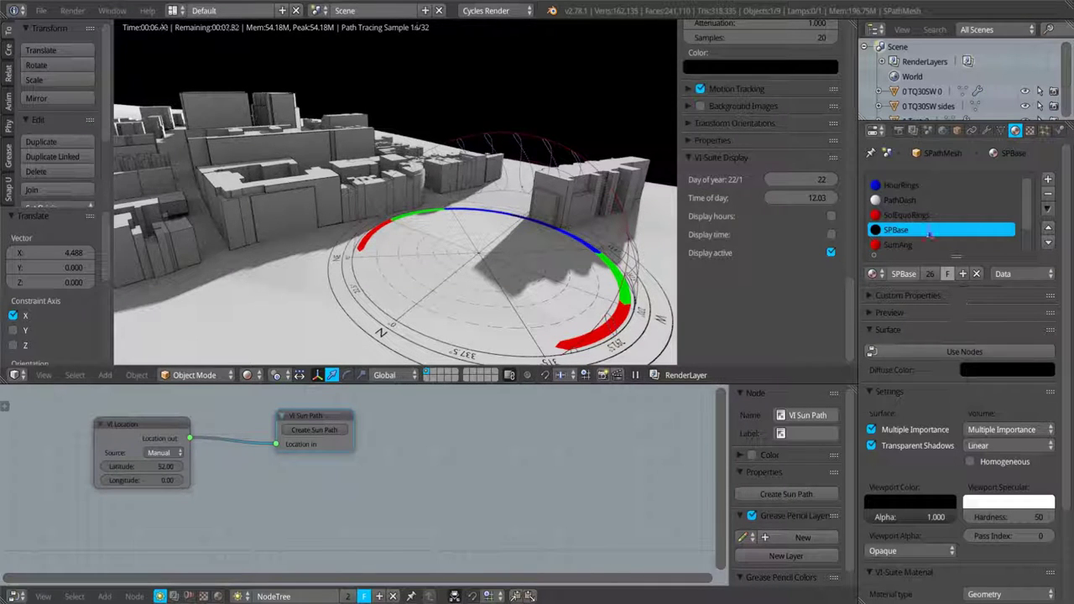
- Change the surface shader of the sun path's SolEquoRings material to Emission
{"action": "left_click", "coordinate": [906, 216]}
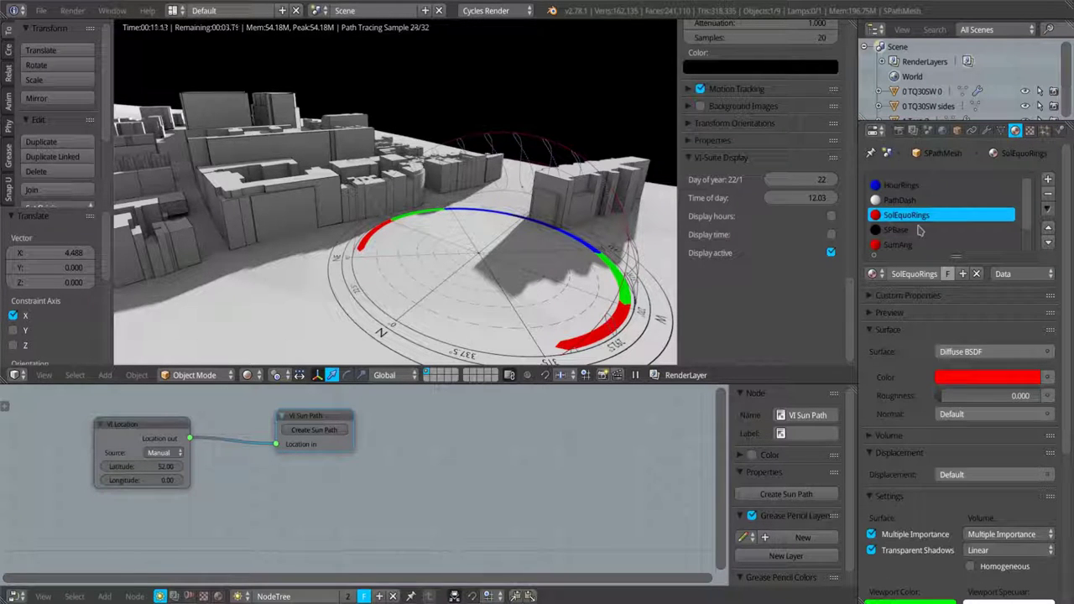
{"action": "left_click", "coordinate": [988, 352]}
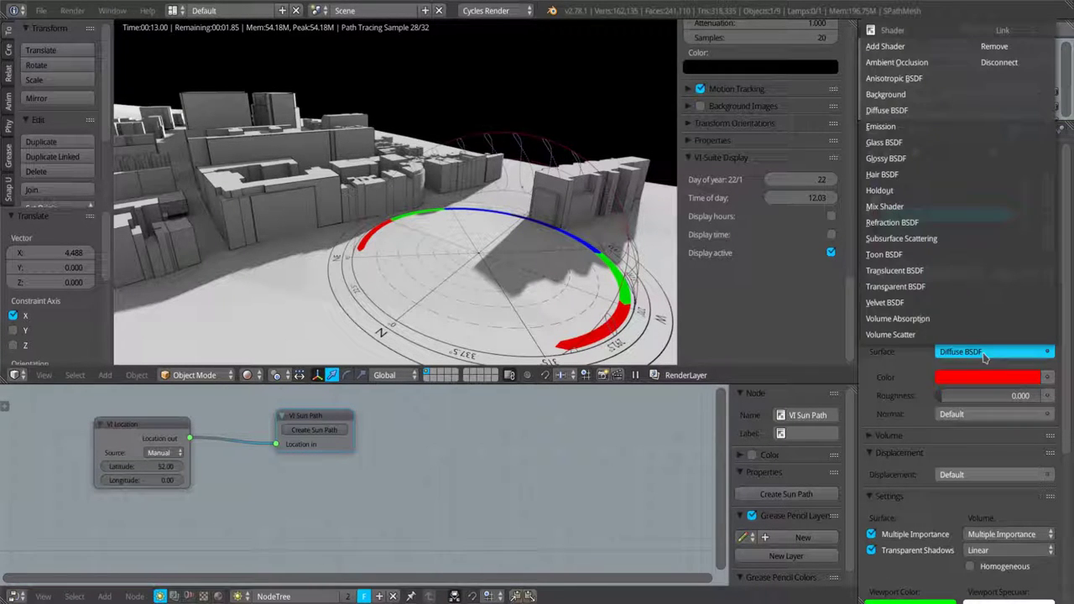
{"action": "left_click", "coordinate": [889, 126]}
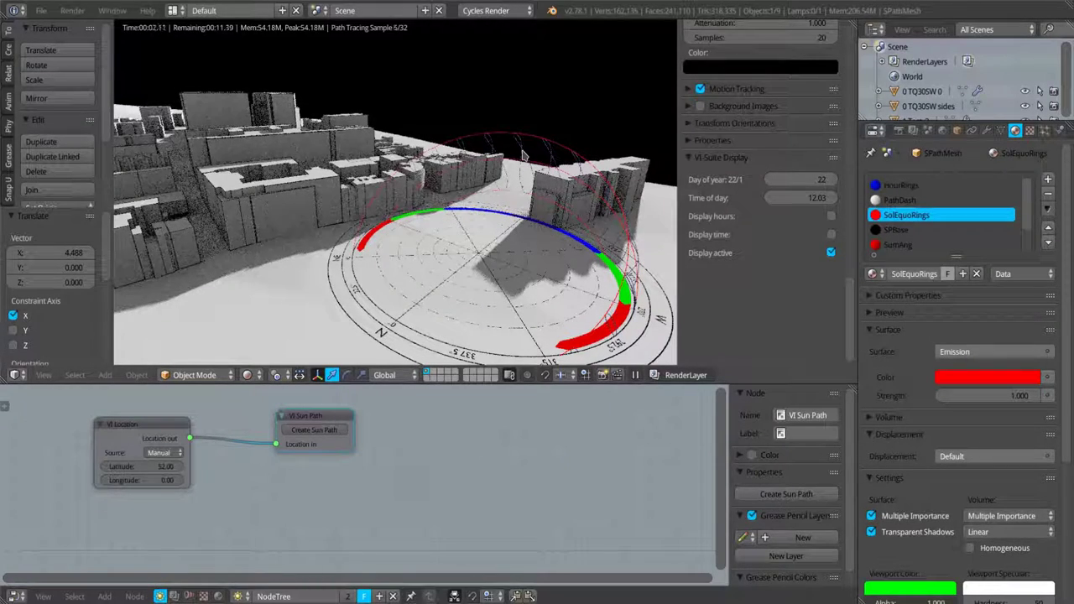
- Enable nodes on the sun path's HourRings material and set its surface shader to Emission
{"action": "left_click", "coordinate": [899, 186]}
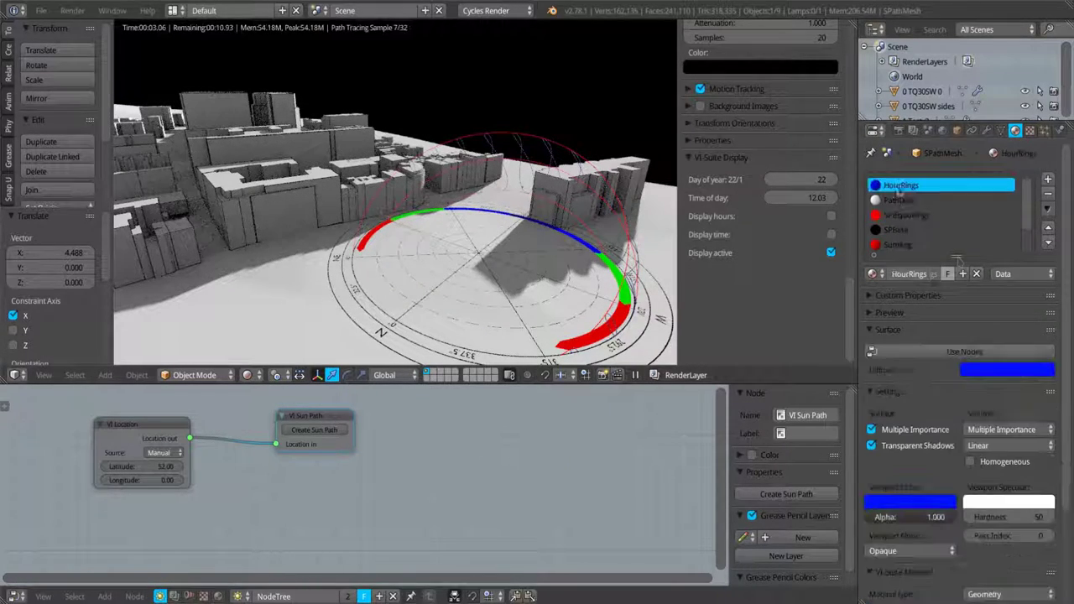
{"action": "left_click", "coordinate": [965, 352]}
{"action": "left_click", "coordinate": [978, 352]}
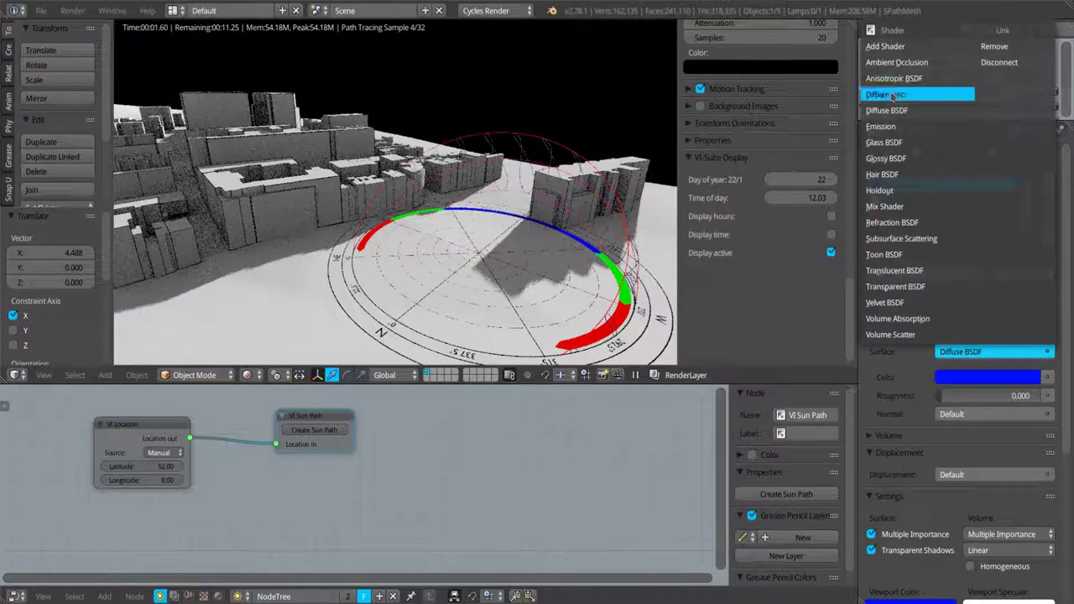
{"action": "left_click", "coordinate": [889, 126]}
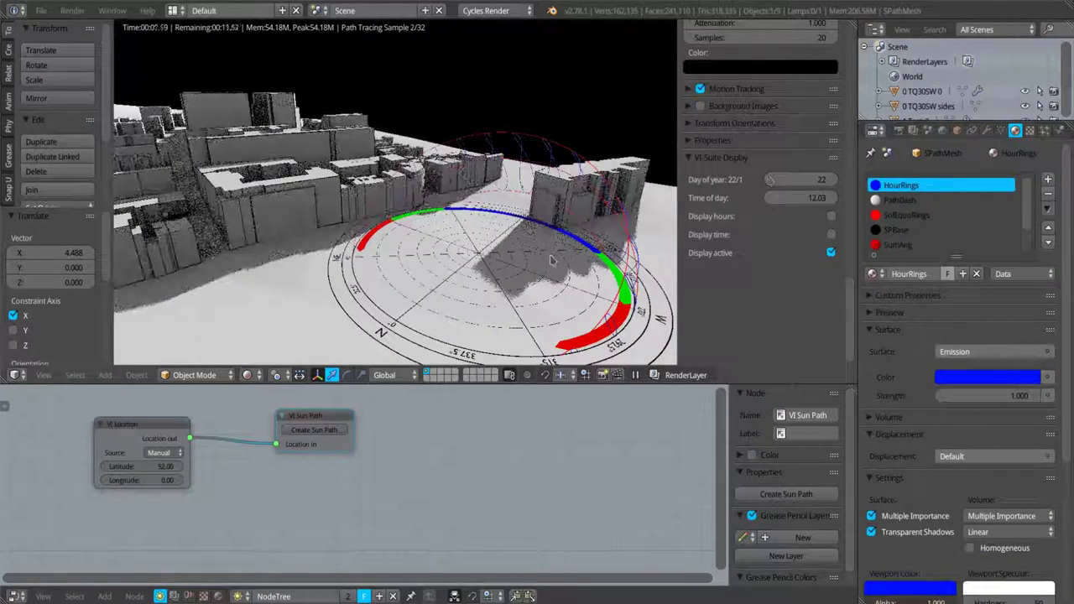
- Enable nodes on the sun path's PathDash material and set its surface shader to Transparent BSDF
{"action": "left_click", "coordinate": [900, 200]}
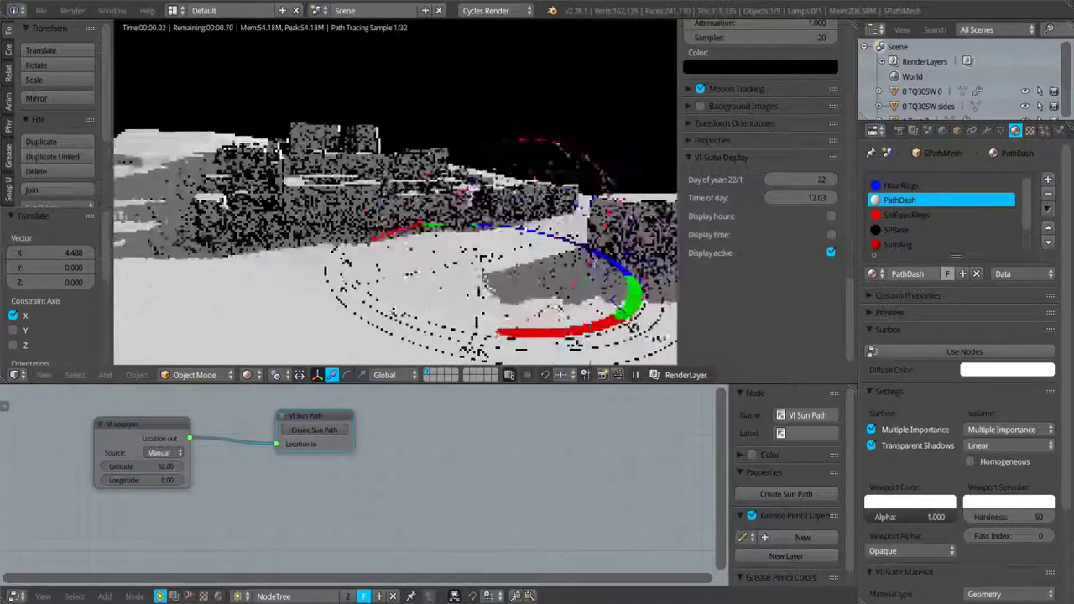
{"action": "middle_click_drag", "start_coordinate": [549, 312], "coordinate": [569, 285]}
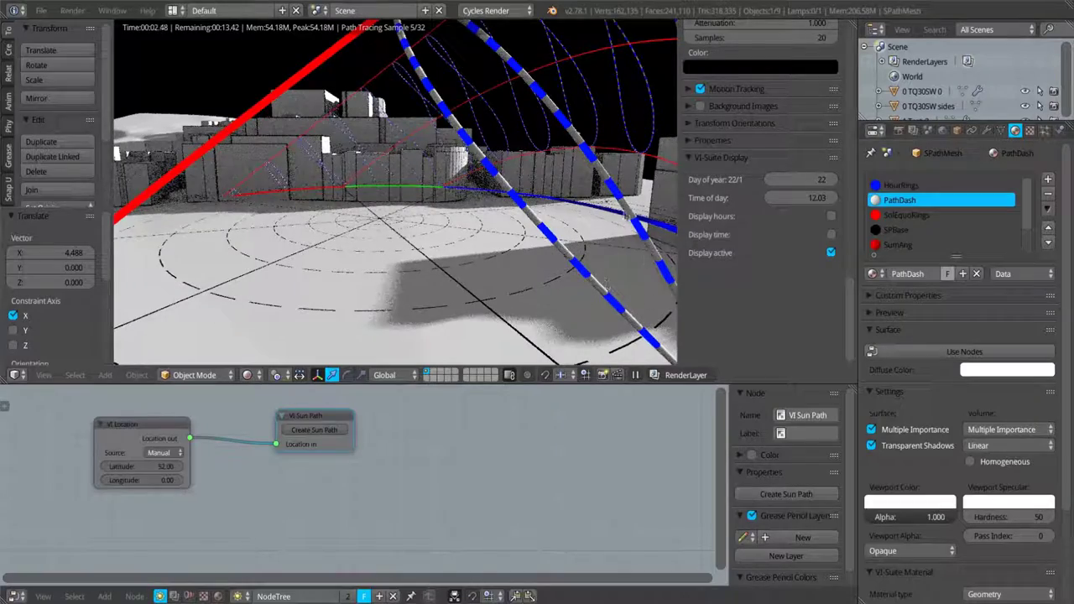
{"action": "scroll", "coordinate": [468, 258], "scroll_direction": "down", "scroll_amount": 5}
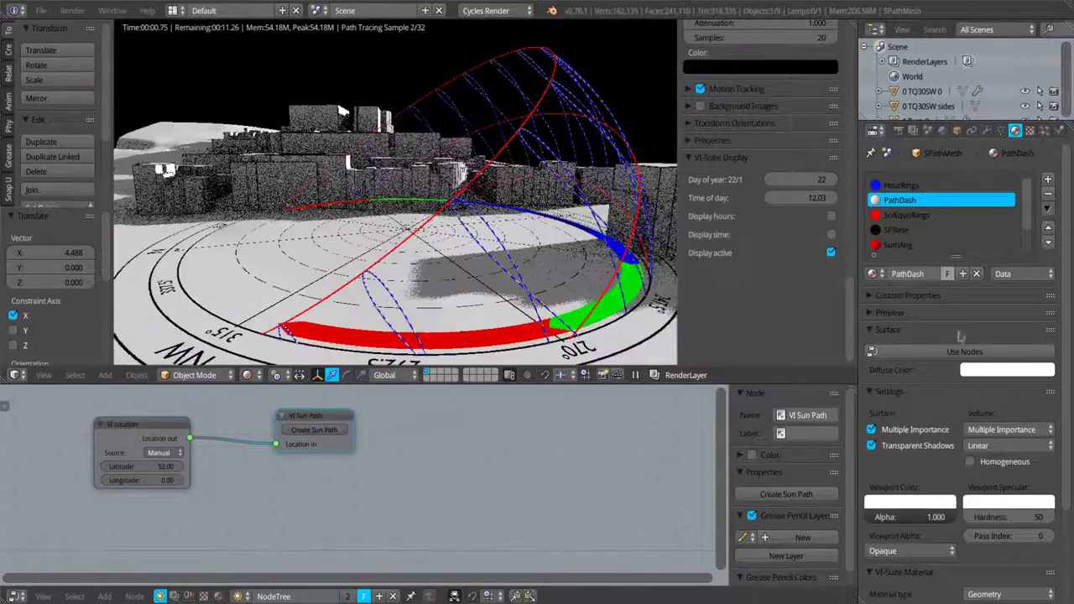
{"action": "scroll", "coordinate": [341, 109], "scroll_direction": "up", "scroll_amount": 5}
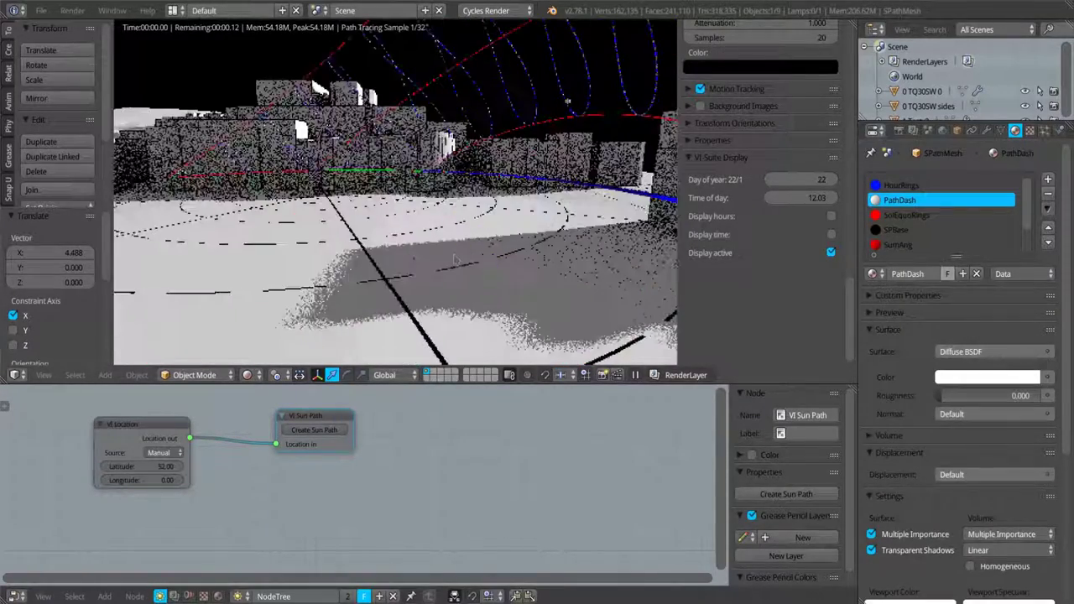
{"action": "left_click", "coordinate": [985, 352]}
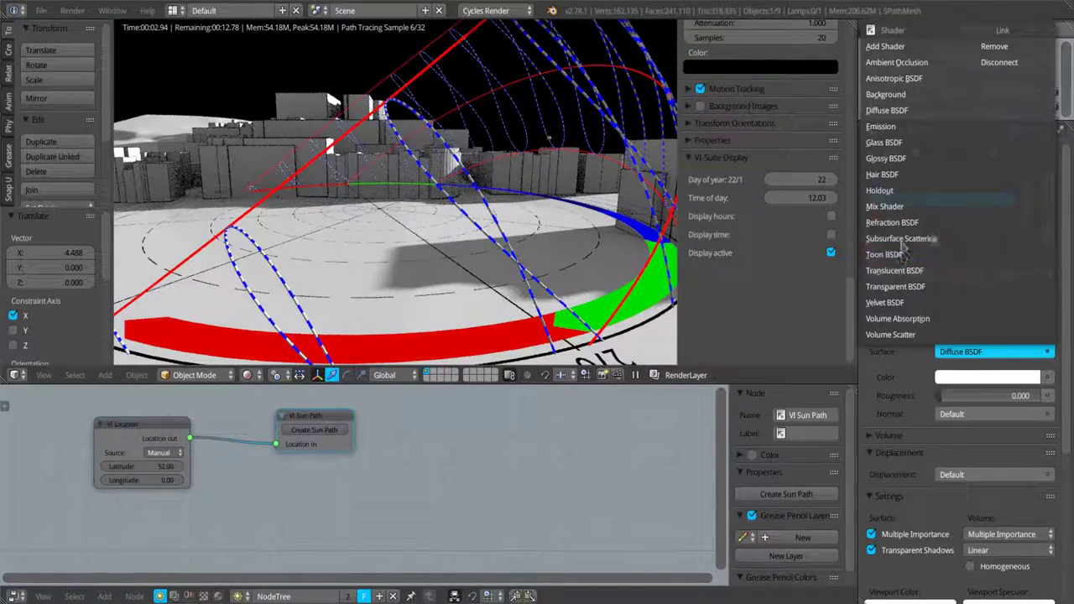
{"action": "left_click", "coordinate": [885, 287]}
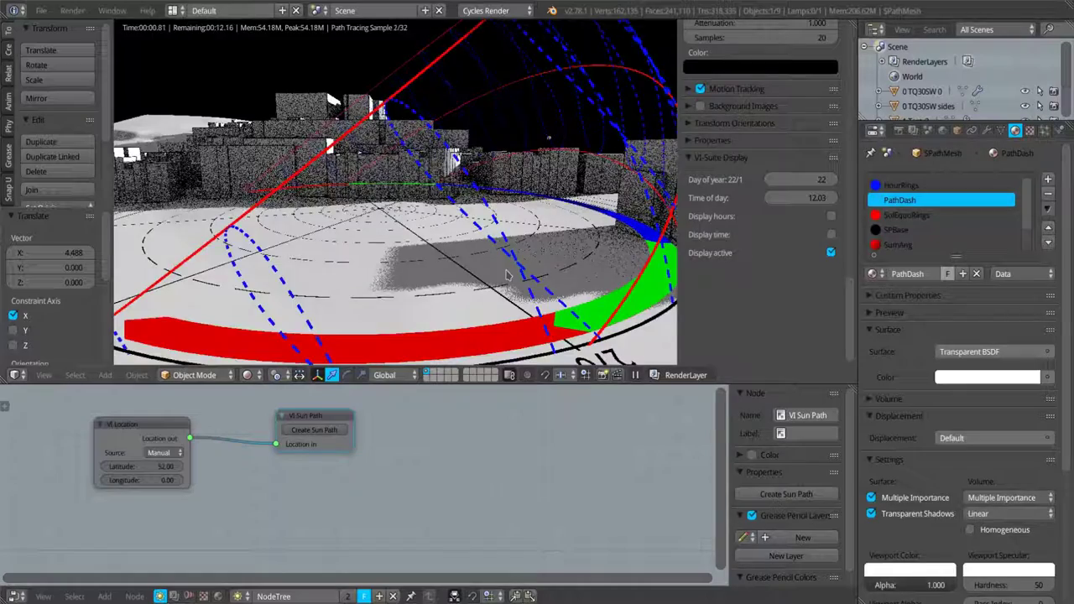
{"action": "mouse_move", "coordinate": [506, 275]}
{"action": "middle_mouse_down"}
{"action": "mouse_move", "coordinate": [544, 298]}
{"action": "mouse_move", "coordinate": [510, 266]}
{"action": "middle_mouse_up"}
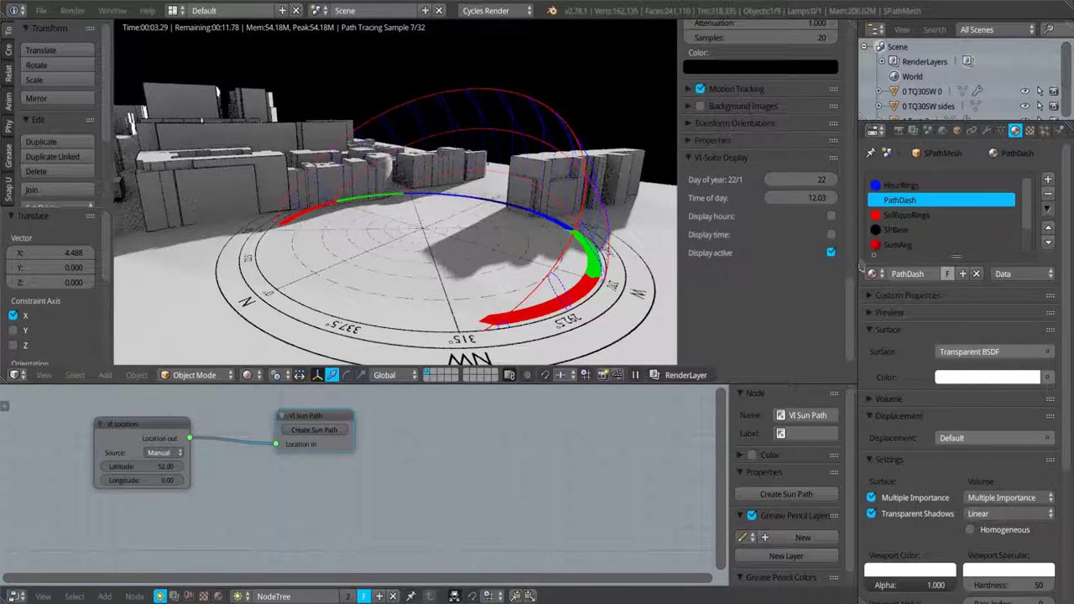
- Set the time of day to 12.06 and show the sun path close up in solid shading
{"action": "left_click_drag", "start_coordinate": [803, 204], "coordinate": [814, 204]}
{"action": "key", "text": "shift+z"}
{"action": "scroll", "coordinate": [760, 210], "scroll_direction": "up", "scroll_amount": 1}
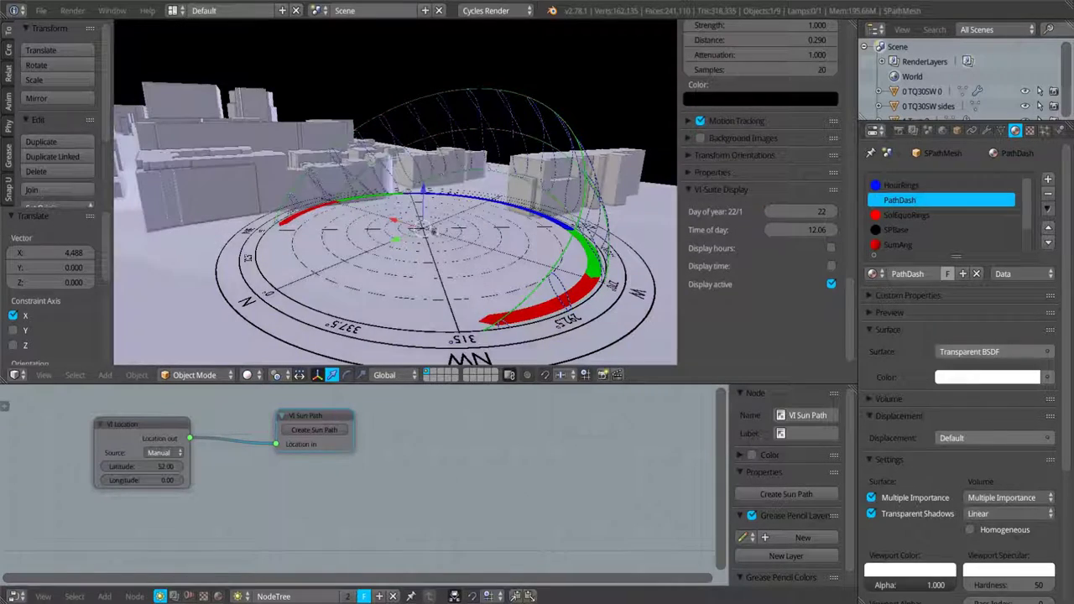
{"action": "scroll", "coordinate": [454, 186], "scroll_direction": "up", "scroll_amount": 5}
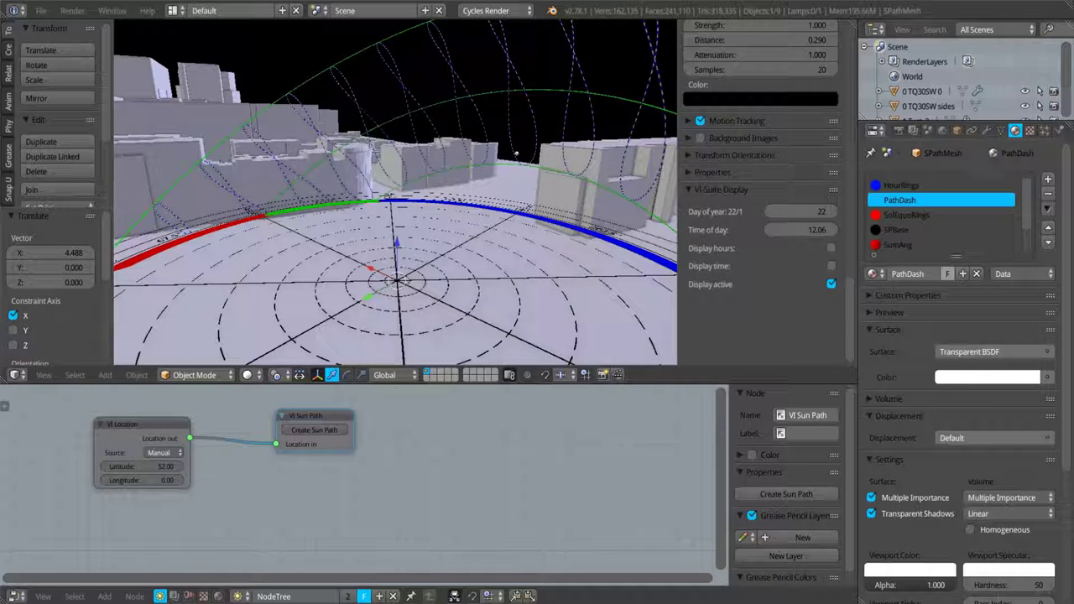
- Select the Sun lamp parented to SPathMesh and set its emission colour input to Blackbody
{"action": "scroll", "coordinate": [1065, 100], "scroll_direction": "down", "scroll_amount": 3}
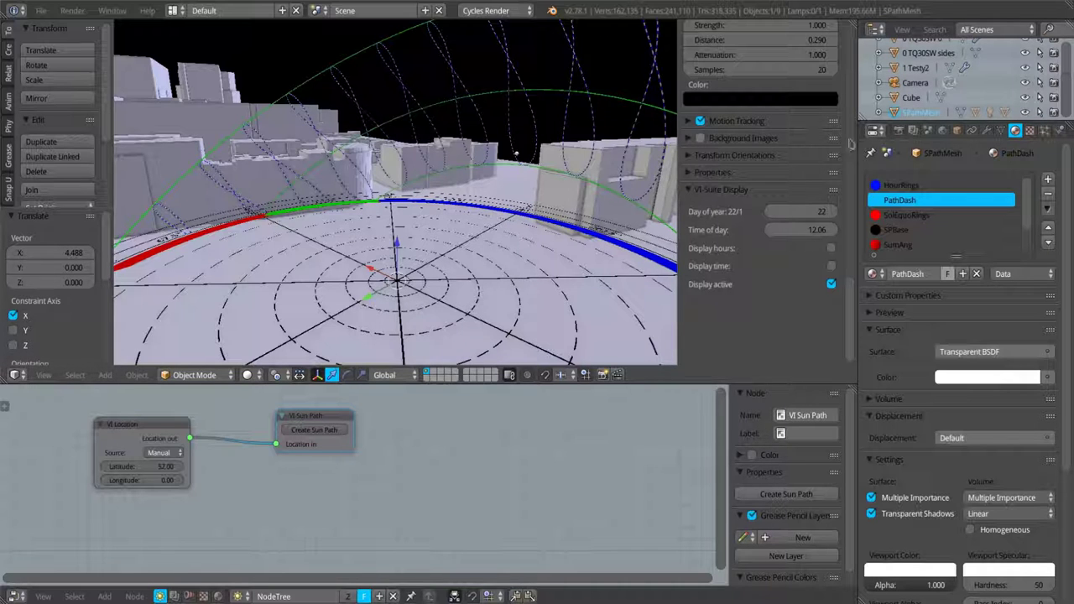
{"action": "left_click", "coordinate": [878, 112]}
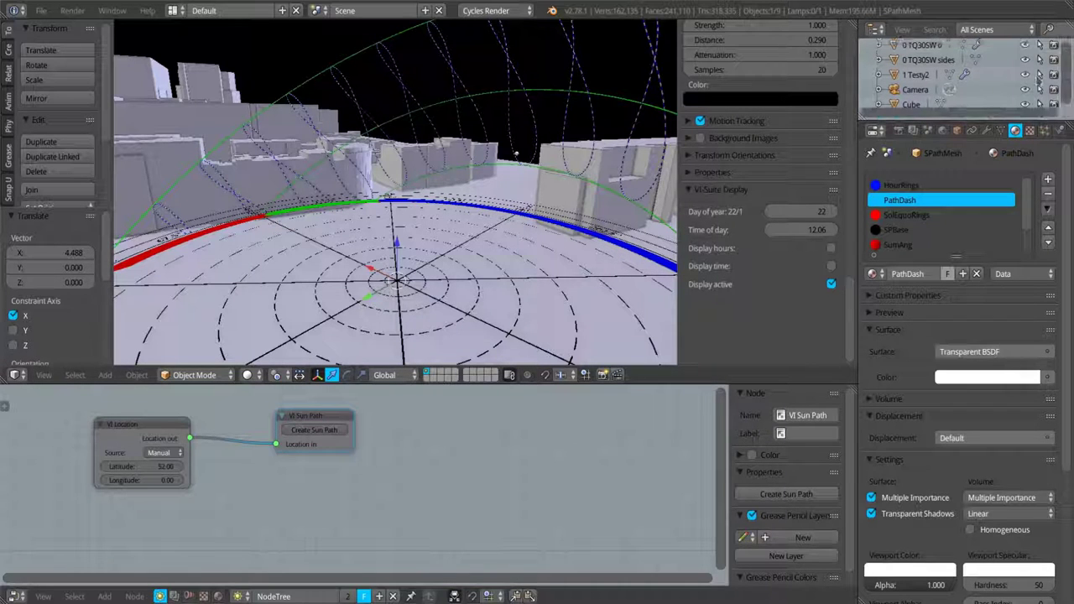
{"action": "scroll", "coordinate": [965, 109], "scroll_direction": "down", "scroll_amount": 3}
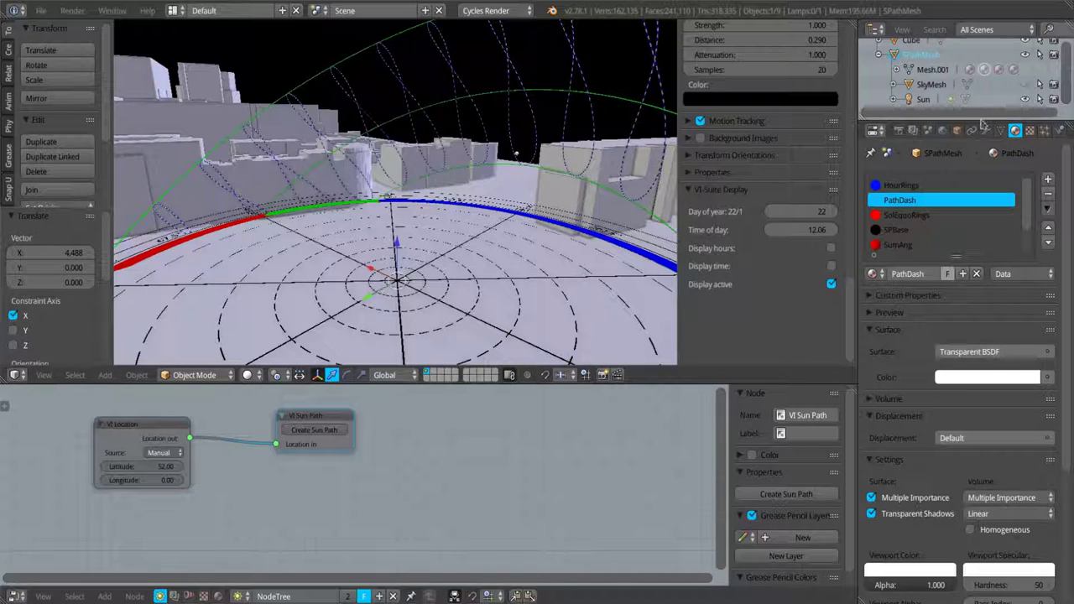
{"action": "left_click_drag", "start_coordinate": [980, 118], "coordinate": [1002, 298]}
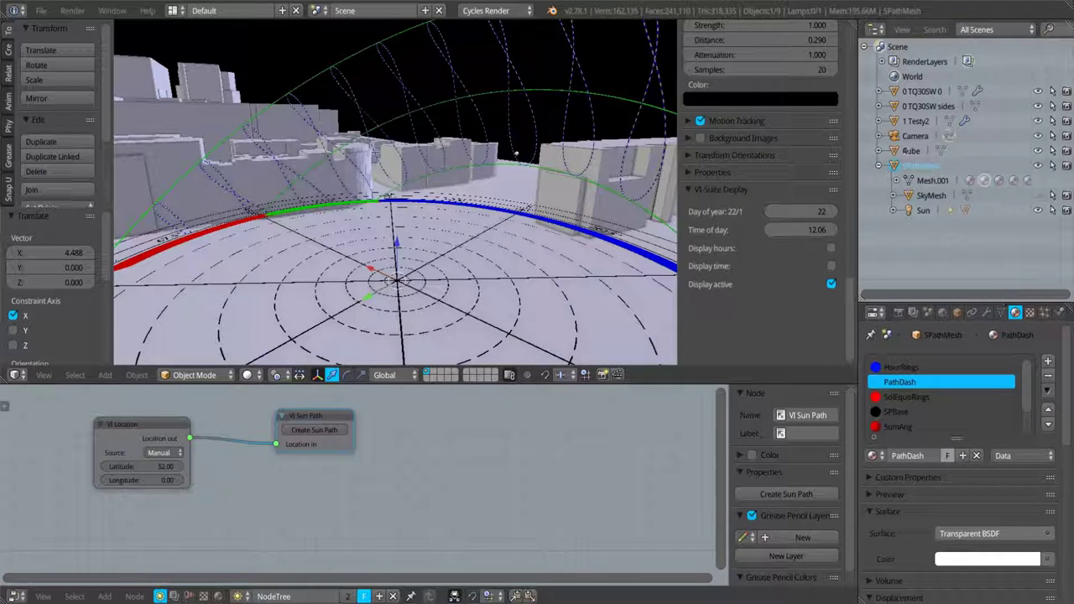
{"action": "left_click", "coordinate": [923, 211]}
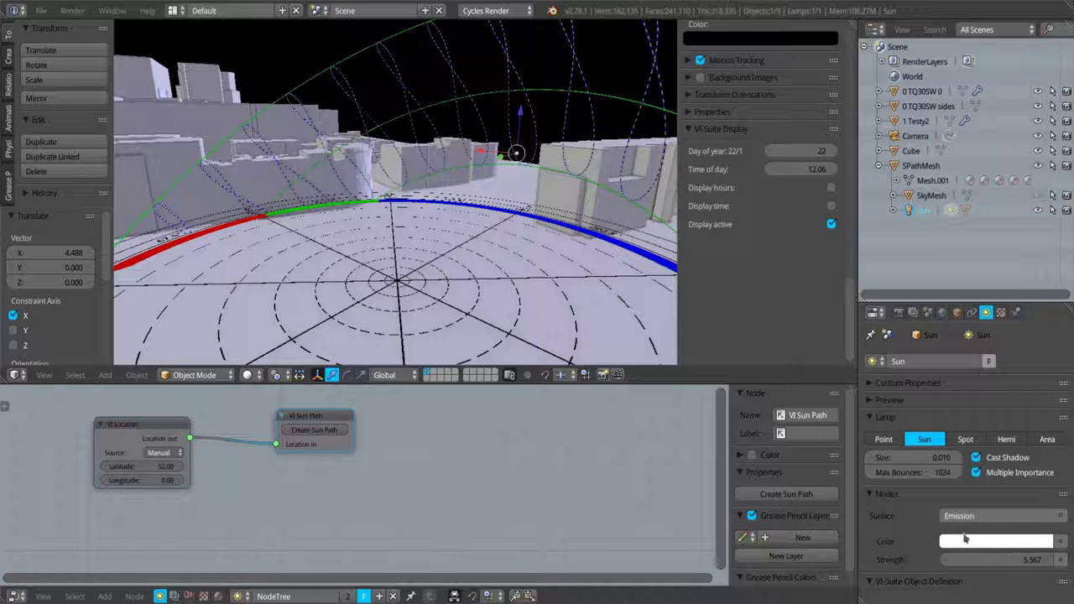
{"action": "left_click", "coordinate": [1064, 543]}
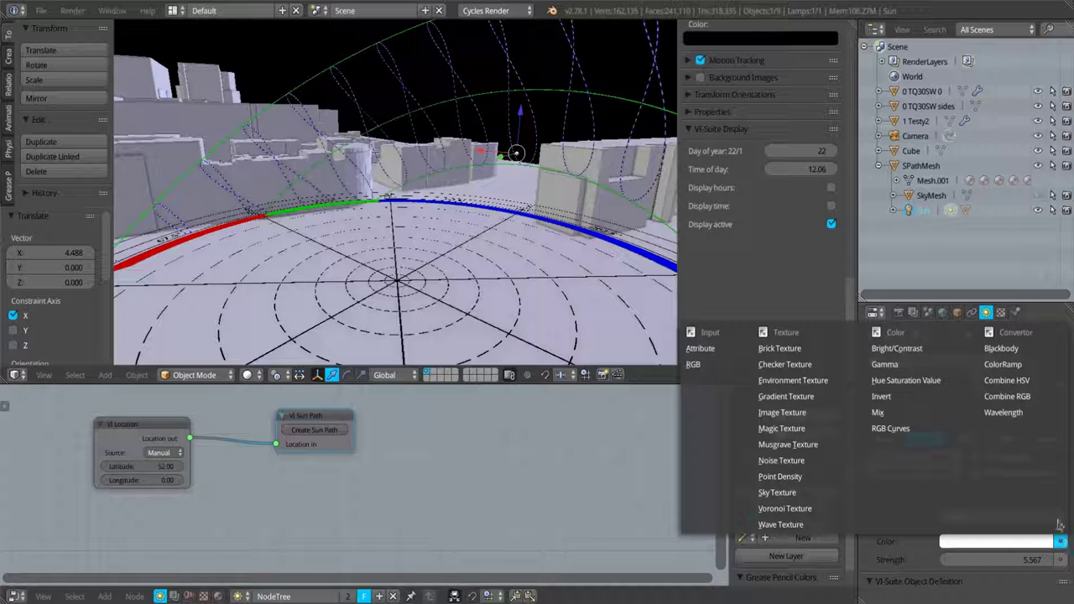
{"action": "left_click", "coordinate": [1009, 362]}
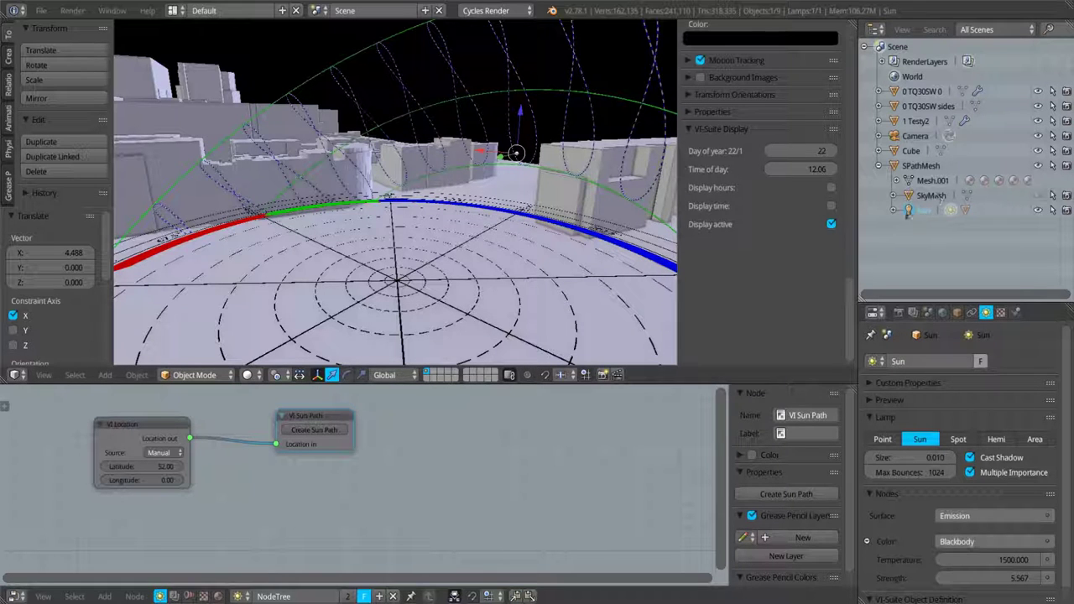
- Give the SunMesh object's Sun material a node-based Emission surface with a Blackbody colour input
{"action": "left_click", "coordinate": [946, 240]}
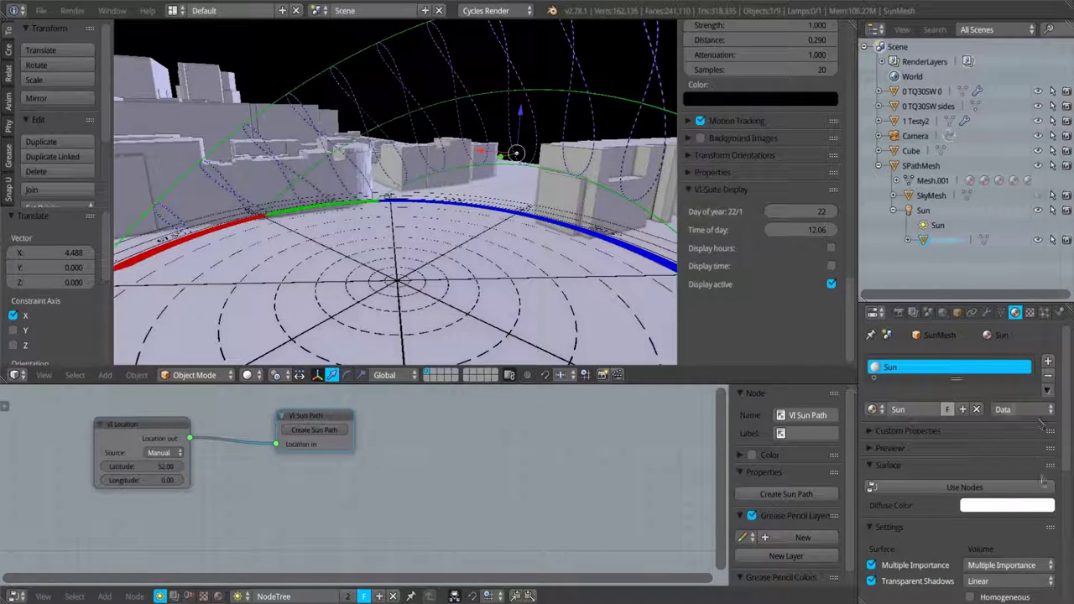
{"action": "left_click", "coordinate": [995, 487]}
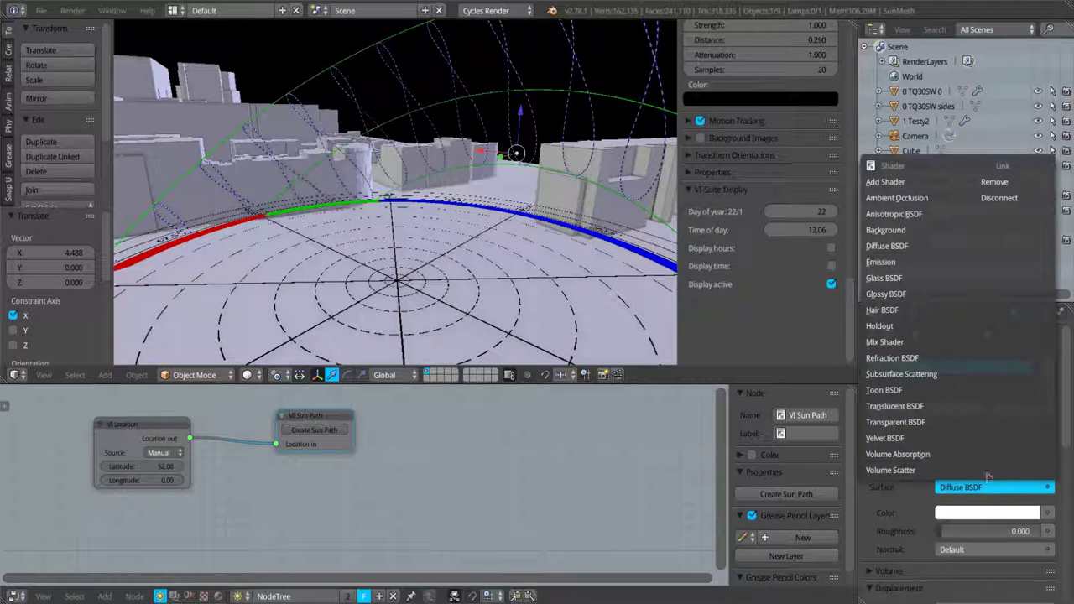
{"action": "left_click", "coordinate": [898, 264]}
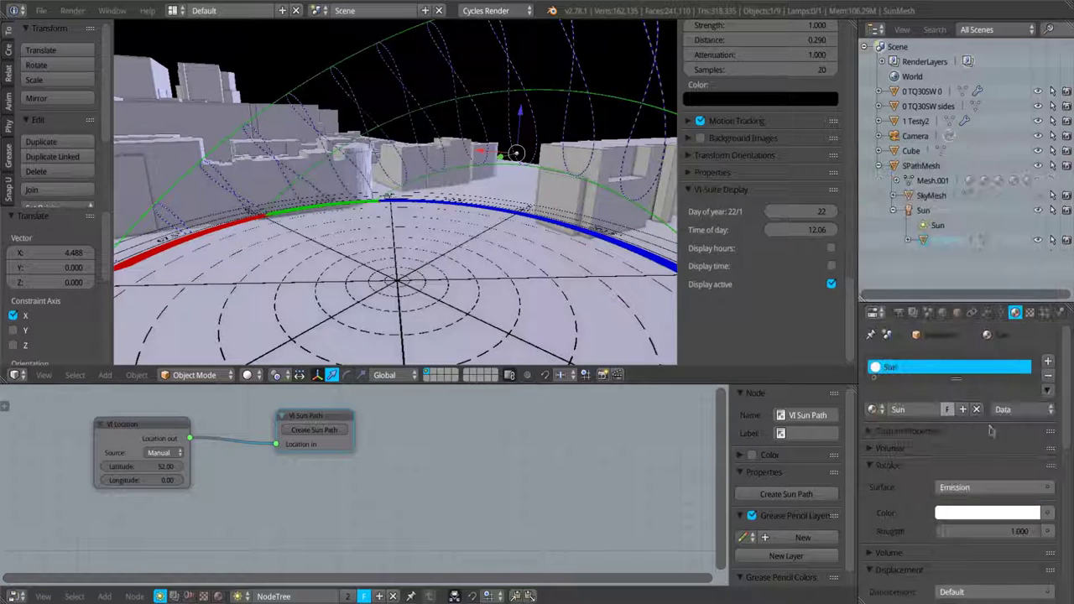
{"action": "left_click", "coordinate": [1046, 522]}
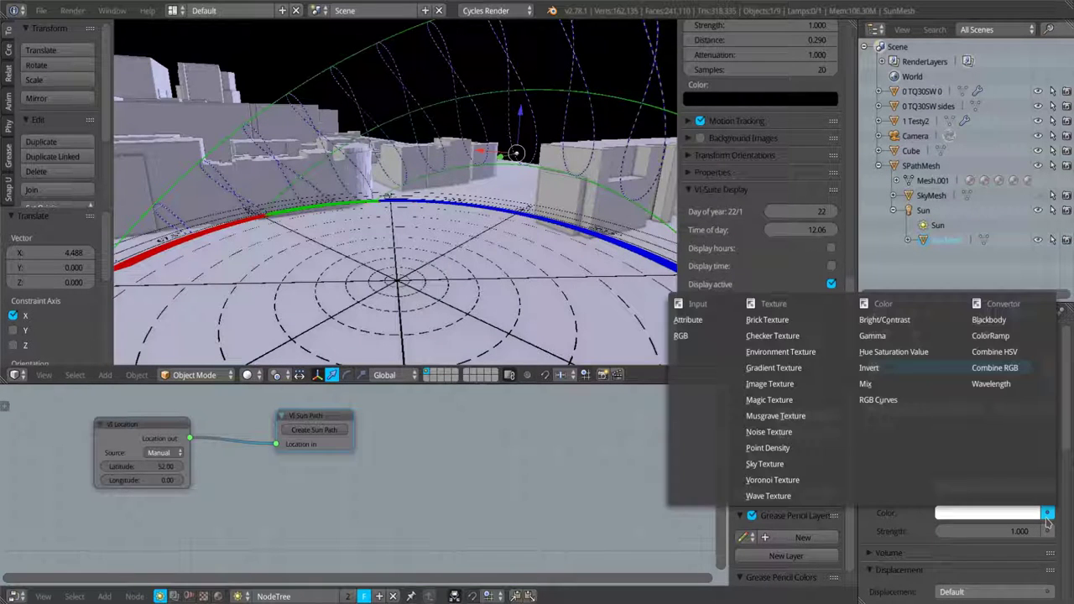
{"action": "left_click", "coordinate": [991, 317]}
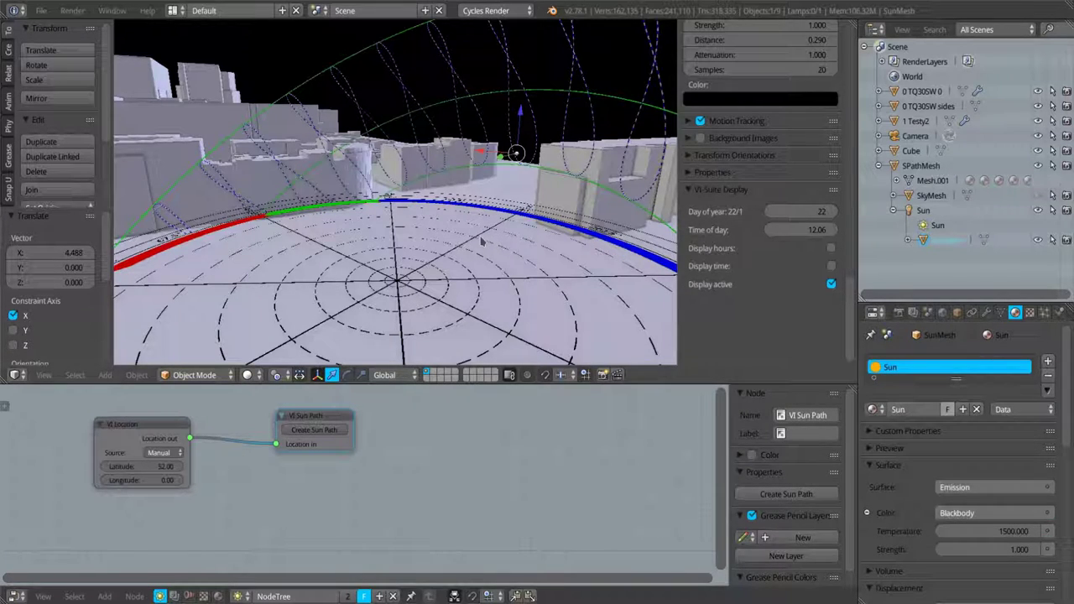
- Preview the scene in rendered shading with day of year 18 and time of day 15.87
{"action": "key", "text": "shift+z"}
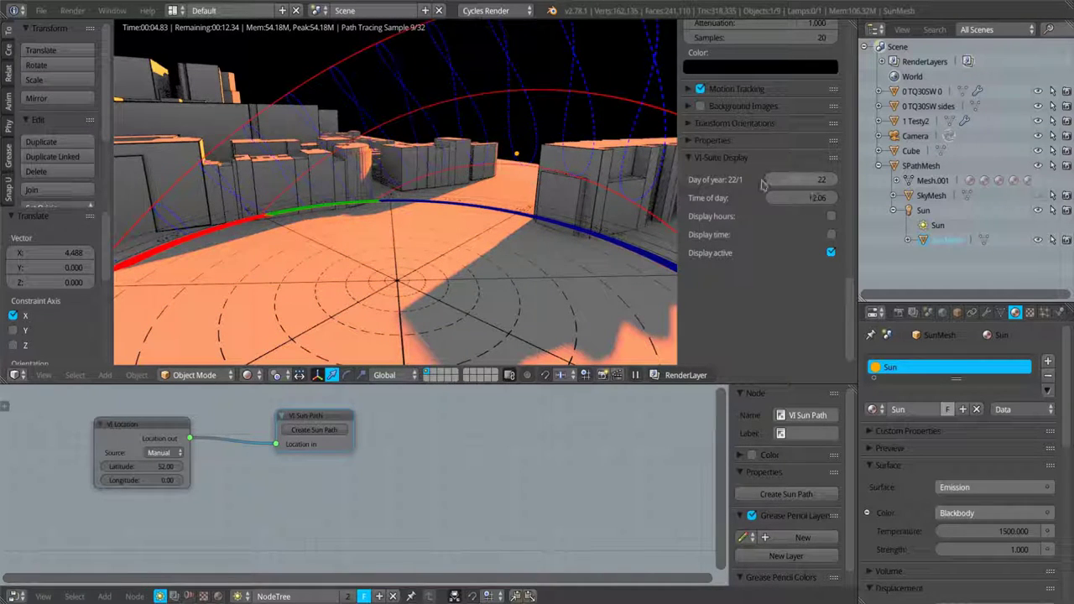
{"action": "left_click_drag", "start_coordinate": [773, 182], "coordinate": [763, 182]}
{"action": "left_click_drag", "start_coordinate": [801, 198], "coordinate": [833, 198]}
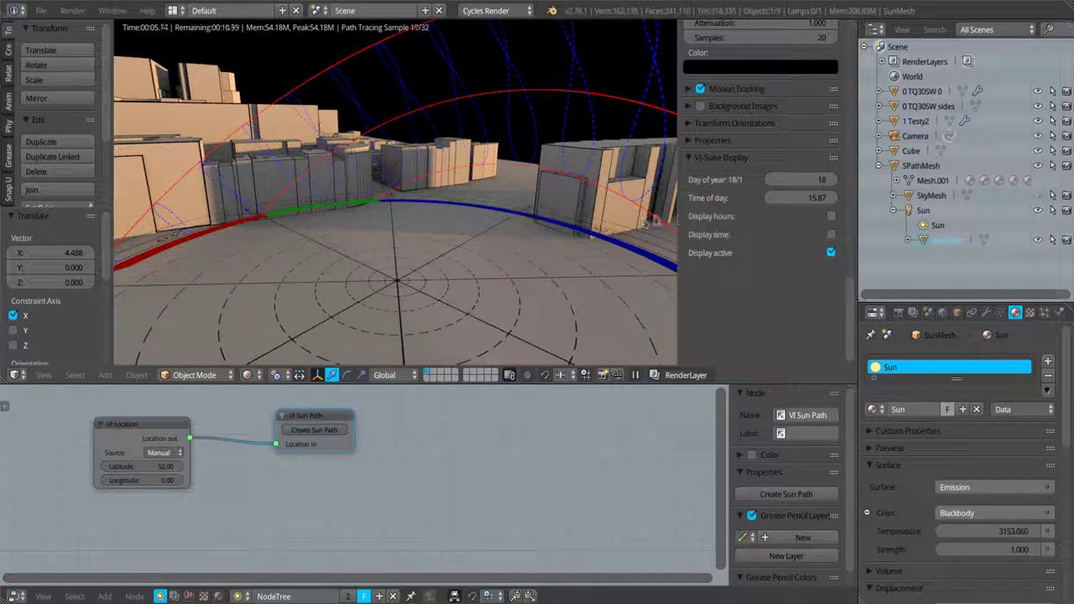
- Set the time of day to 8.88 and show the city and sun path in a rendered top view
{"action": "left_click_drag", "start_coordinate": [817, 198], "coordinate": [736, 198]}
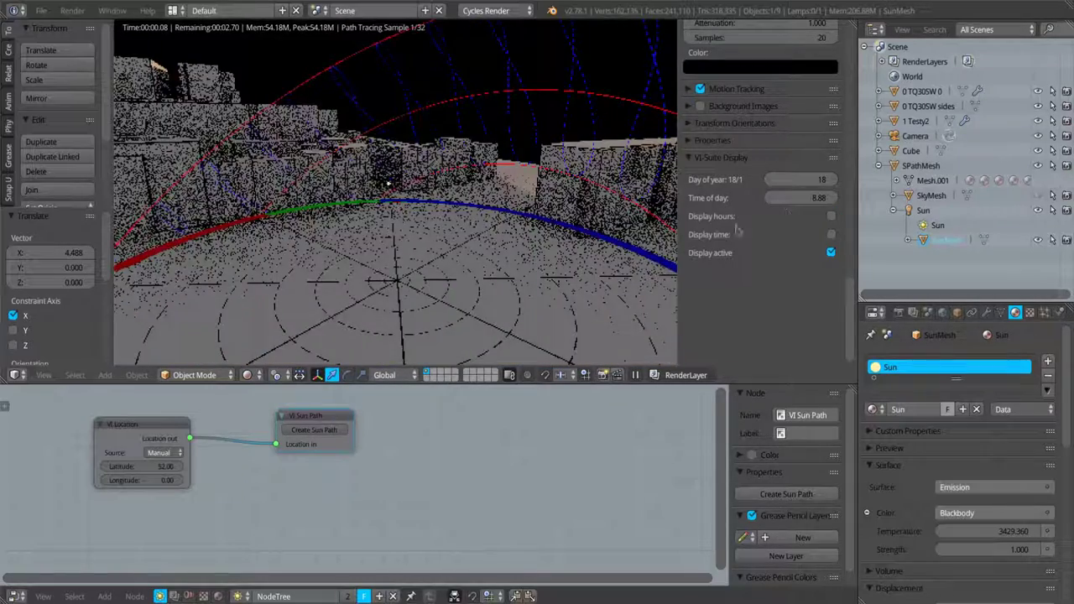
{"action": "scroll", "coordinate": [447, 279], "scroll_direction": "down", "scroll_amount": 10}
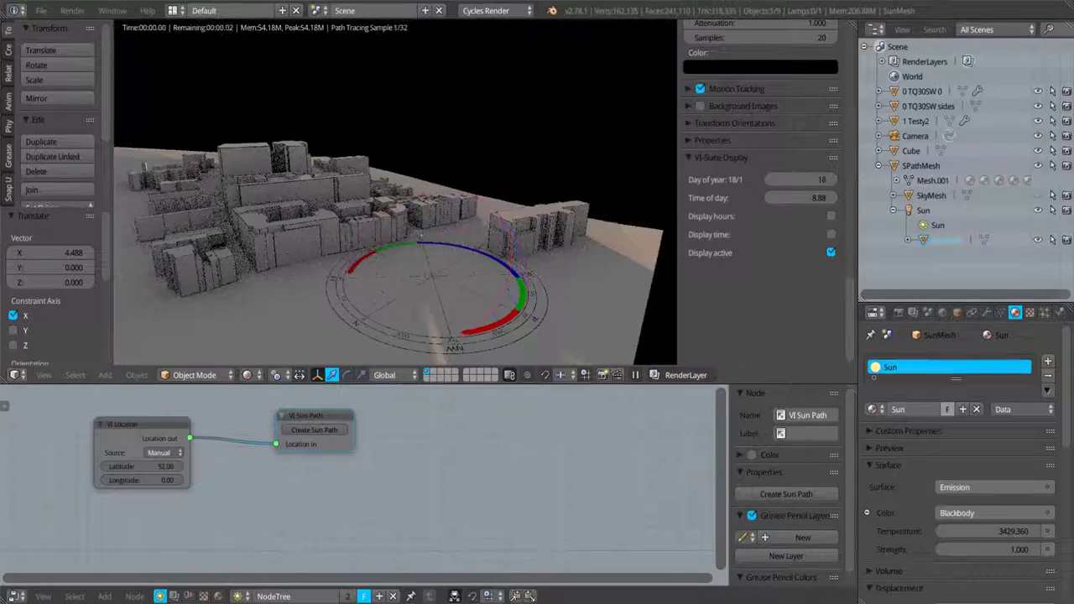
{"action": "middle_click_drag", "start_coordinate": [447, 279], "coordinate": [512, 256]}
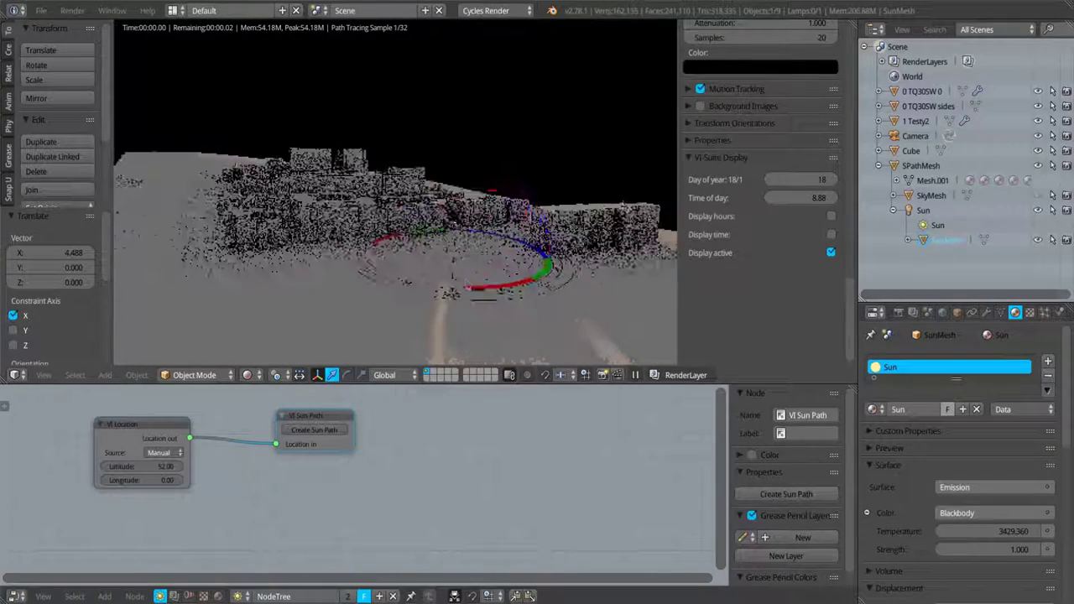
{"action": "key", "text": "KP_7"}
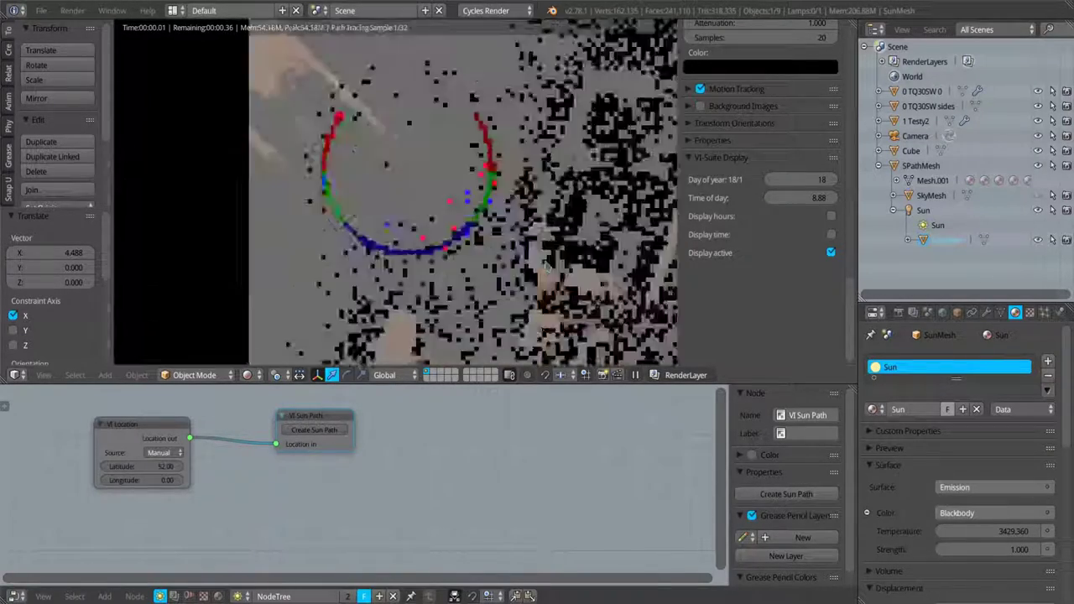
{"action": "scroll", "coordinate": [592, 251], "scroll_direction": "down", "scroll_amount": 2}
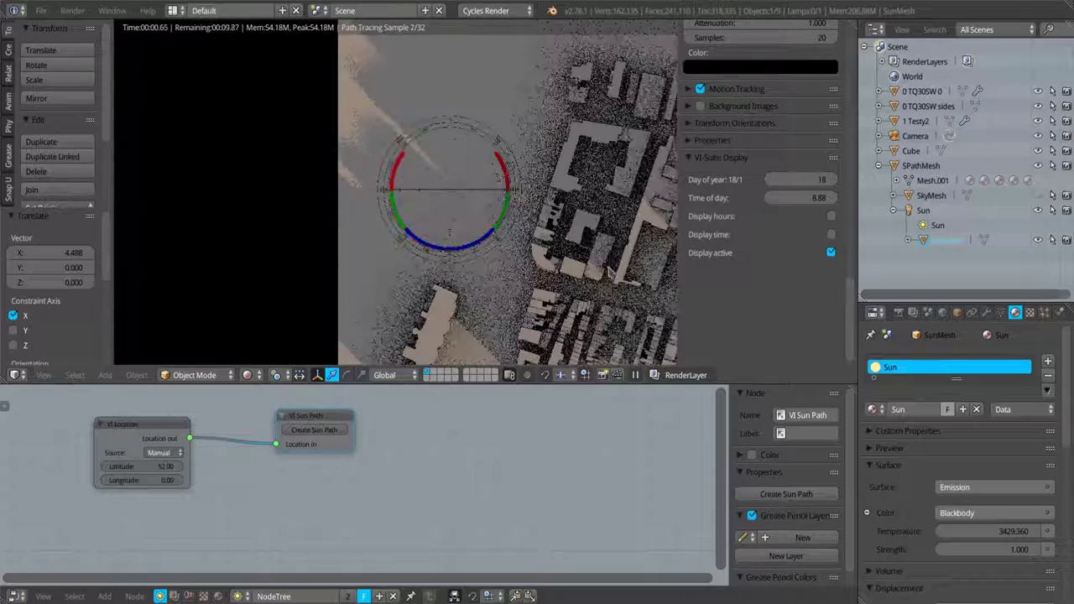
{"action": "middle_click_drag", "start_coordinate": [593, 252], "coordinate": [475, 242], "text": "shift"}
{"action": "scroll", "coordinate": [475, 242], "scroll_direction": "down", "scroll_amount": 2}
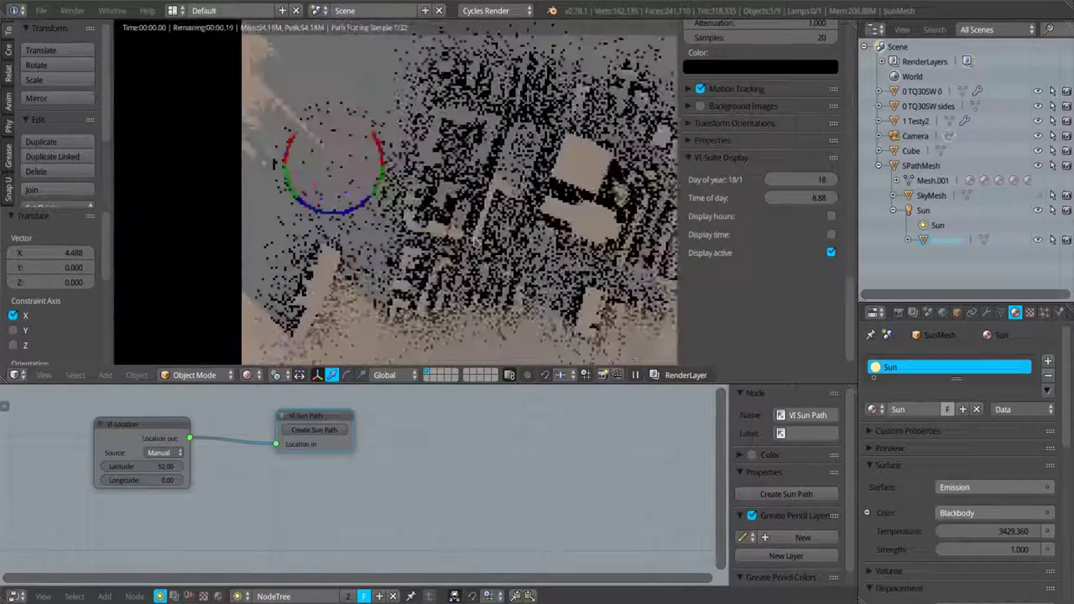
- Set the time of day to 11.37 and show the rendered top view full screen
{"action": "left_click_drag", "start_coordinate": [790, 198], "coordinate": [794, 198]}
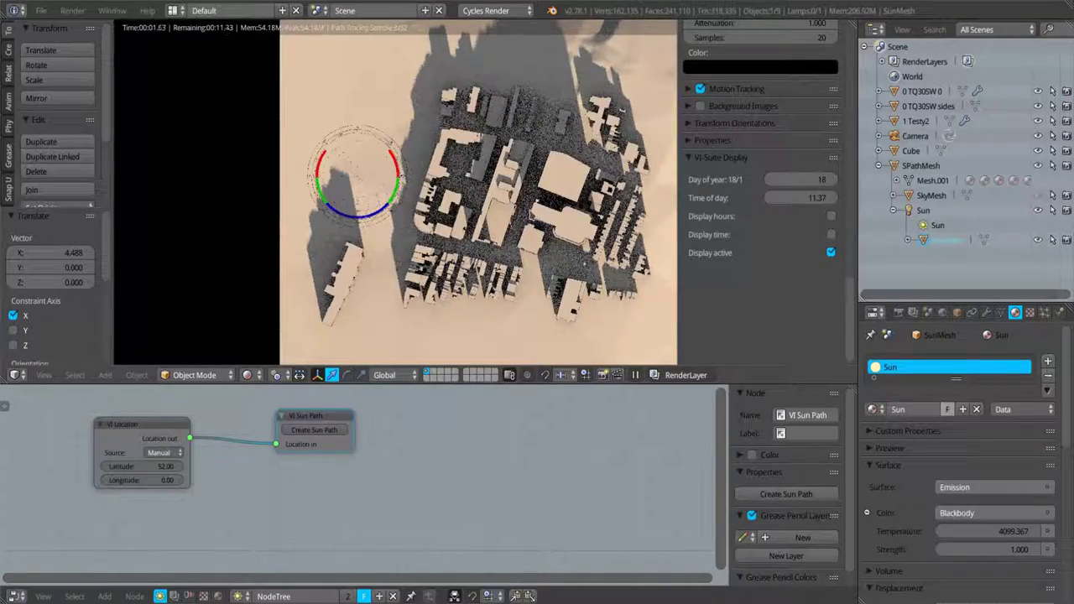
{"action": "key", "text": "ctrl+alt+space"}
{"action": "scroll", "coordinate": [677, 302], "scroll_direction": "down", "scroll_amount": 2}
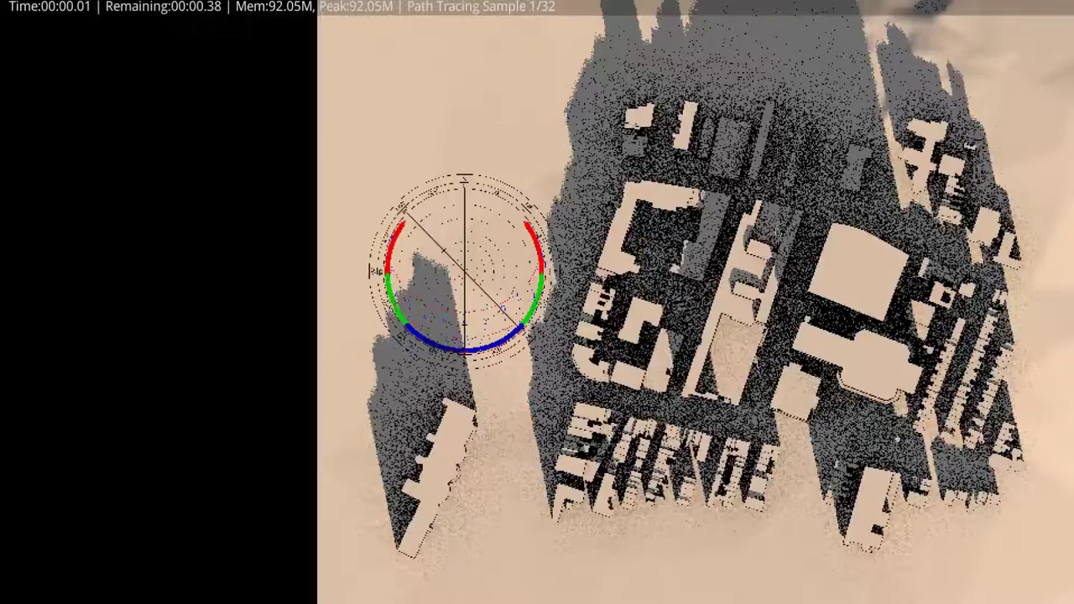